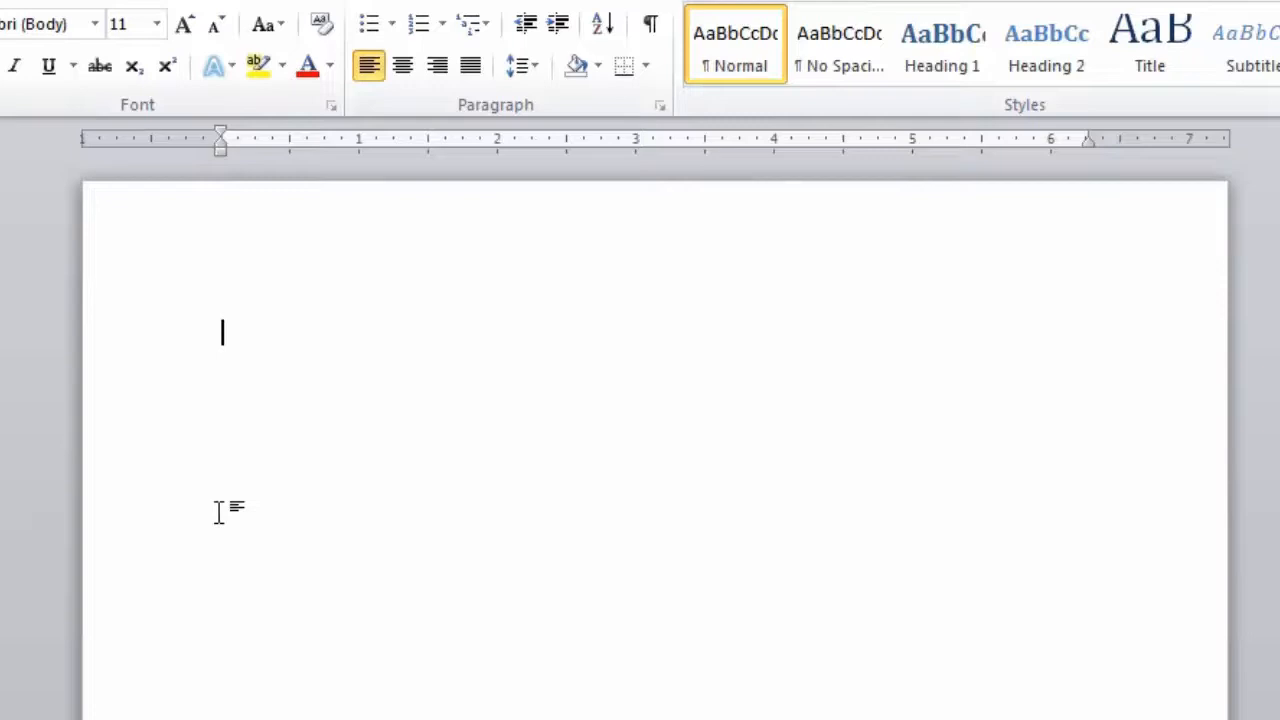
Step: Write the letter's greeting "Dear Customer," as its own paragraph at the start of the blank document
text(Dear Customer)
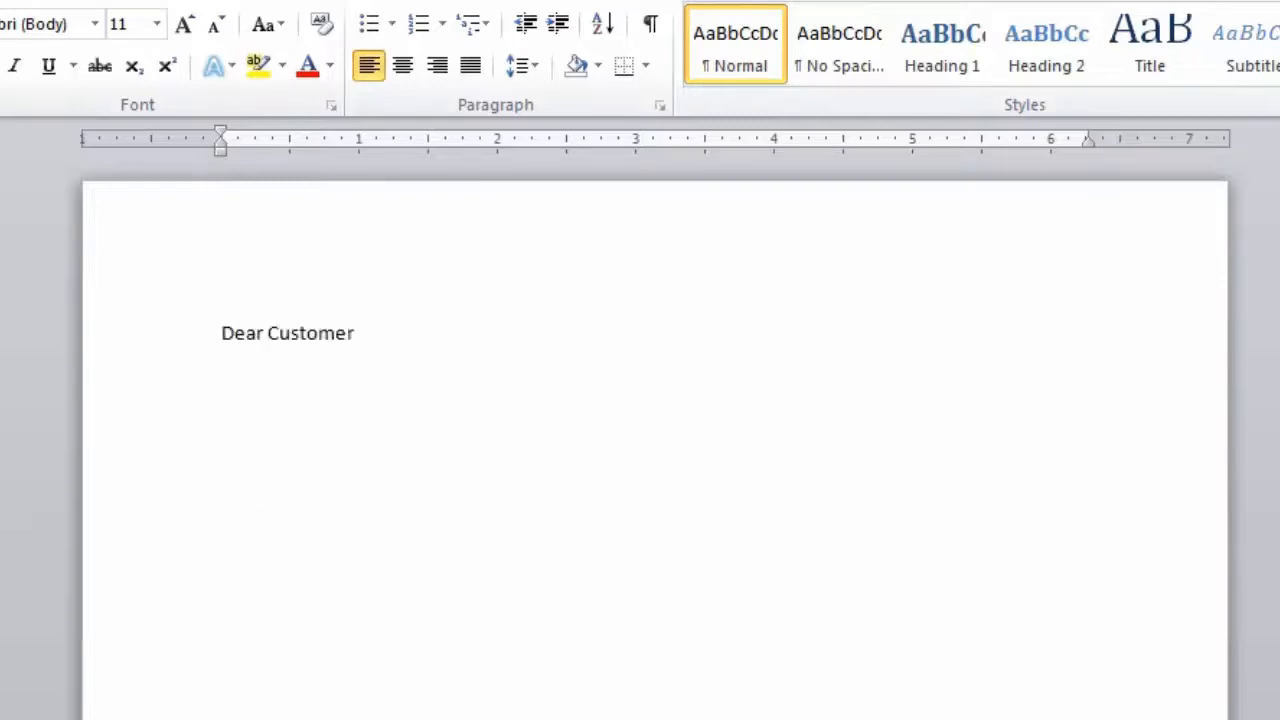
text(,)
key(Return)
Step: Write the opening sentence "I am delighted to be writing to you to introduce our spectacular range of new tasty doughnuts."
text(I am delighted )
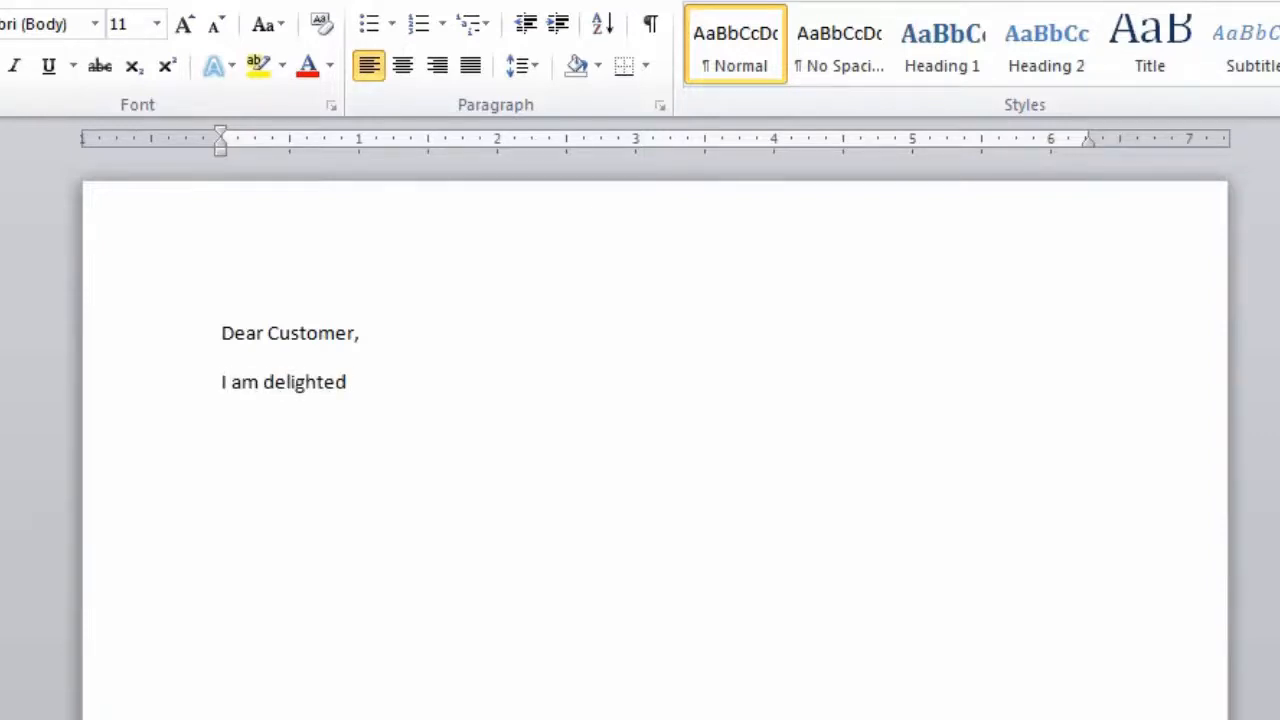
text(to be writing t)
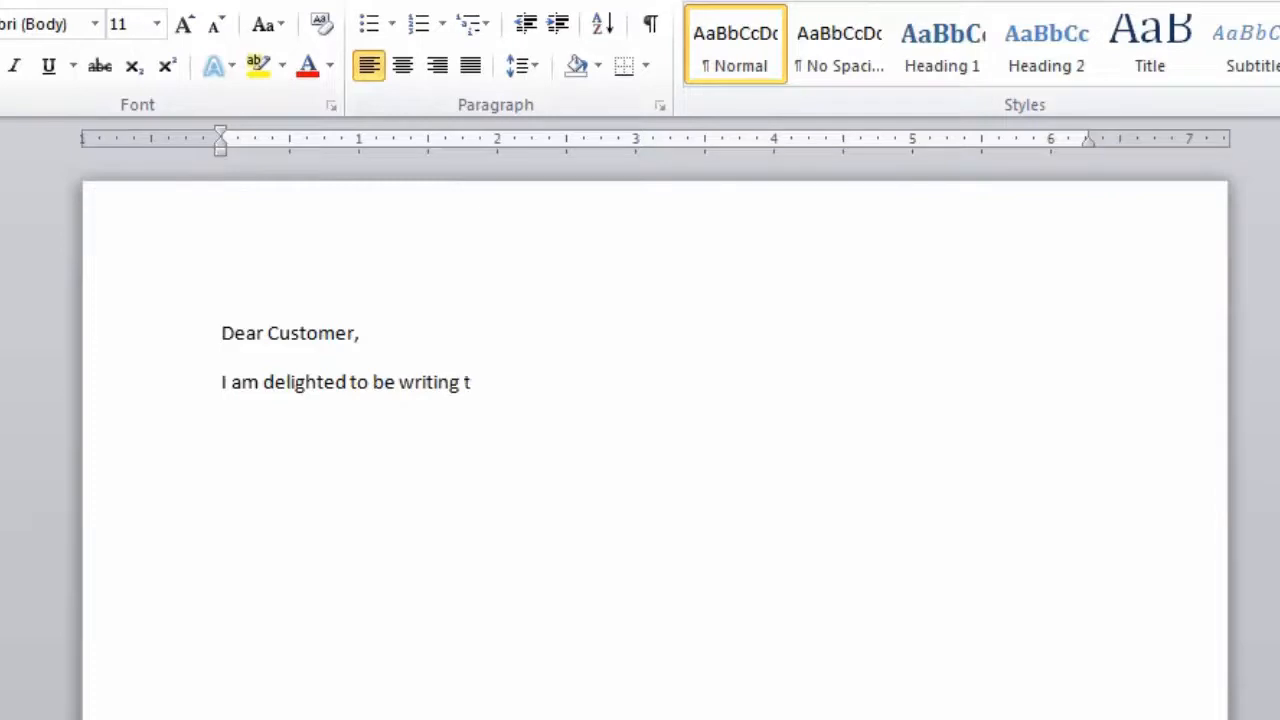
text(o you to intro)
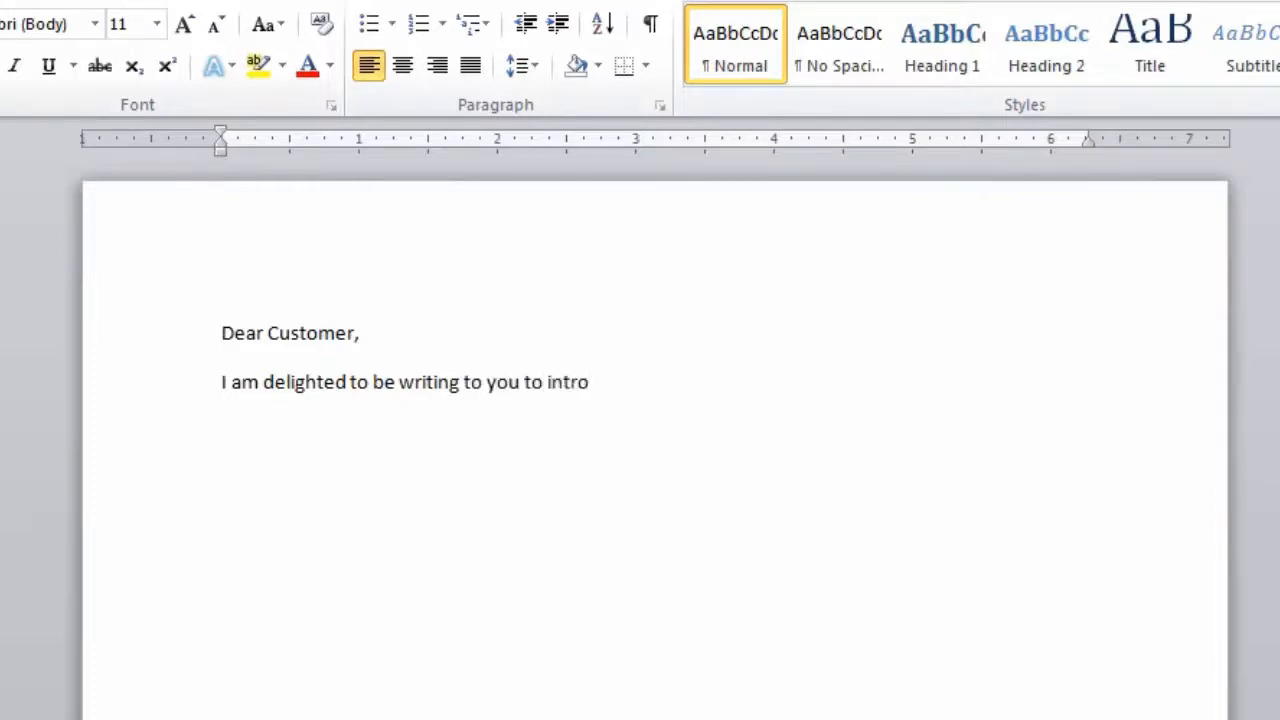
text(fuyc)
key(BackSpace)
key(BackSpace)
key(BackSpace)
key(BackSpace)
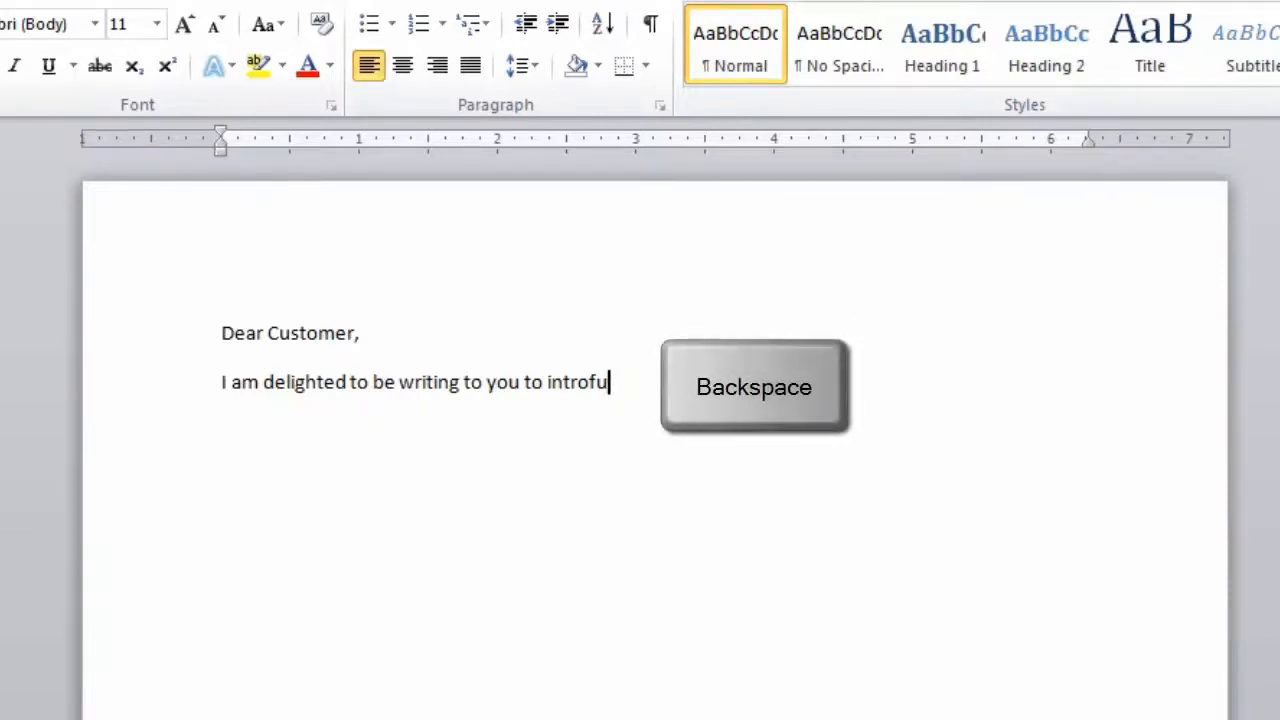
key(BackSpace)
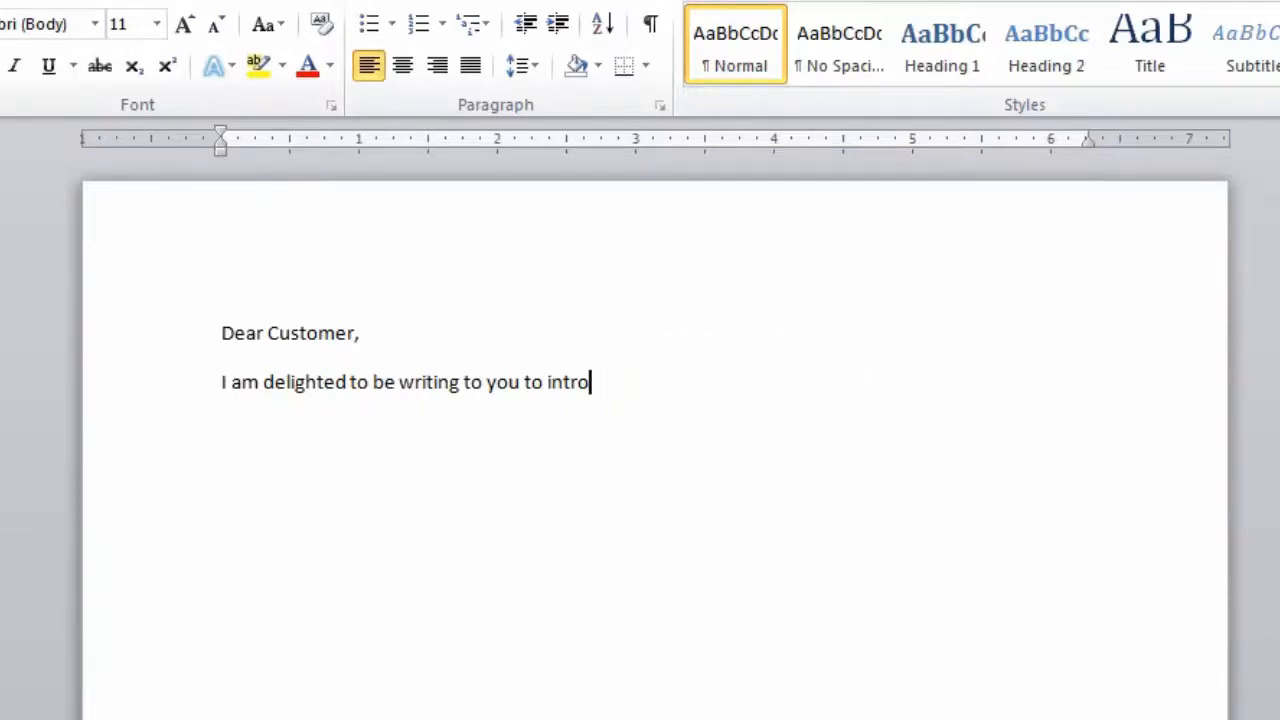
text(duce our spectacu)
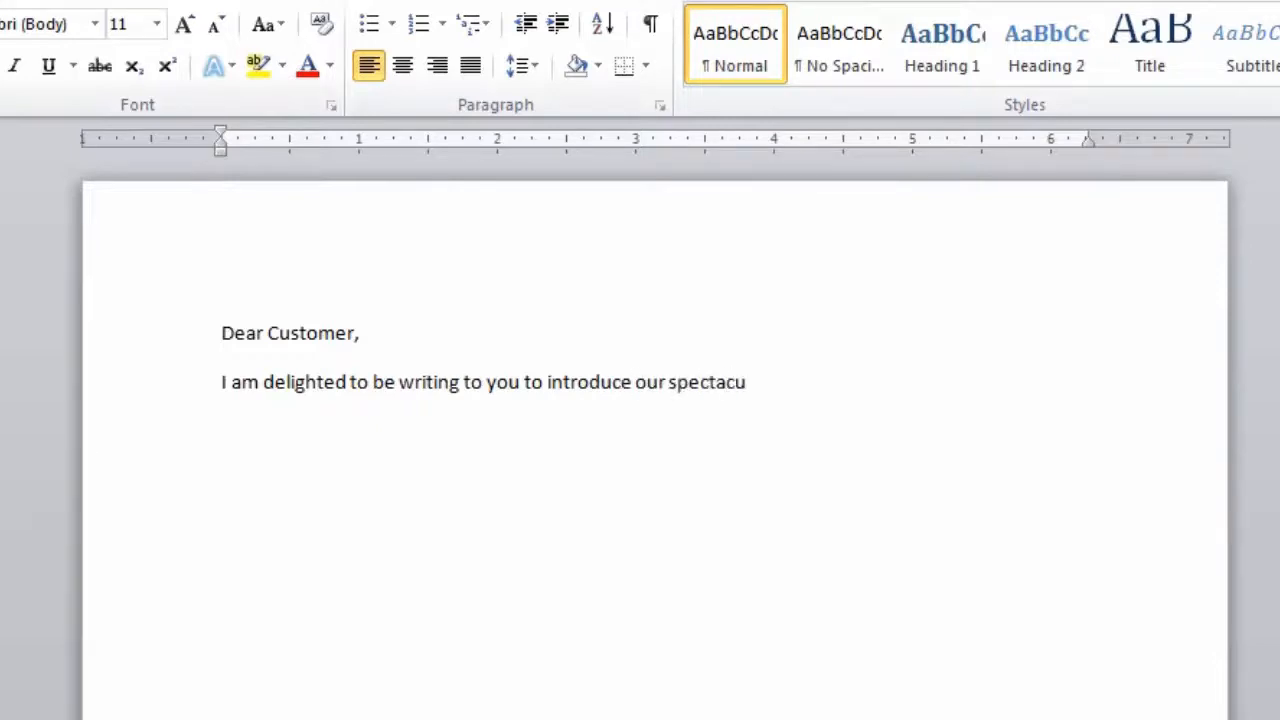
text(lar range)
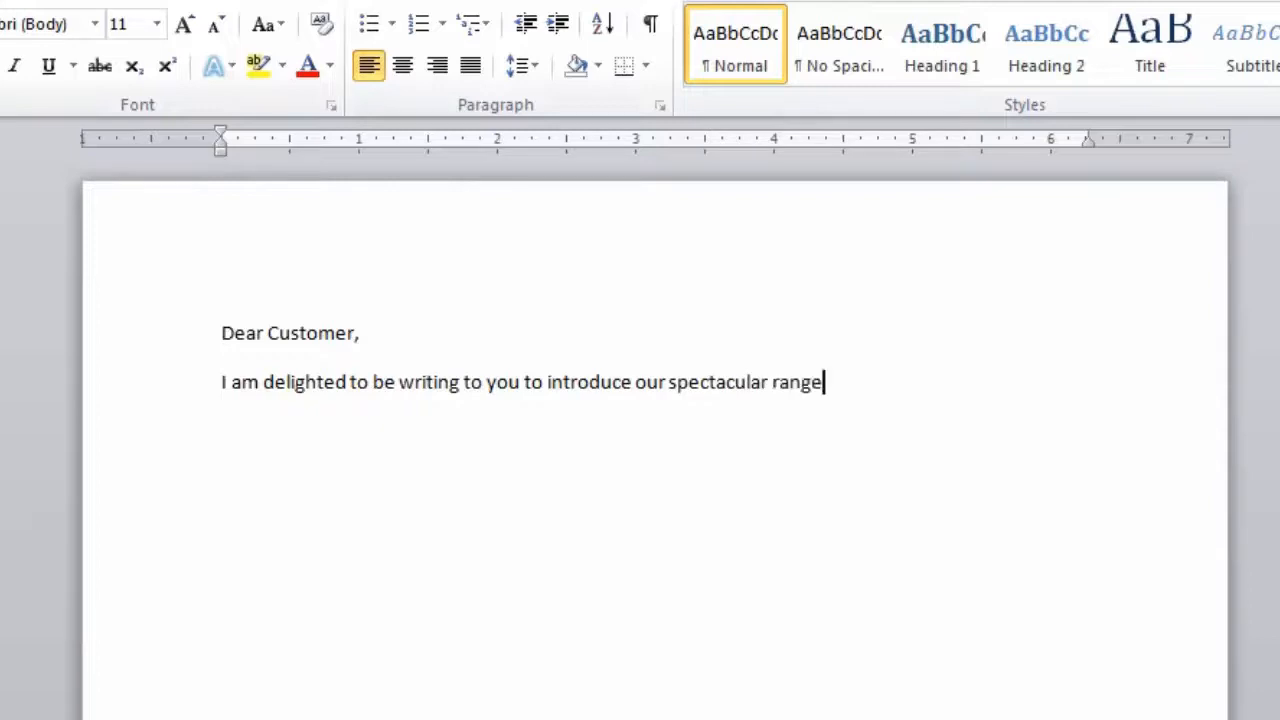
text( of new tasty)
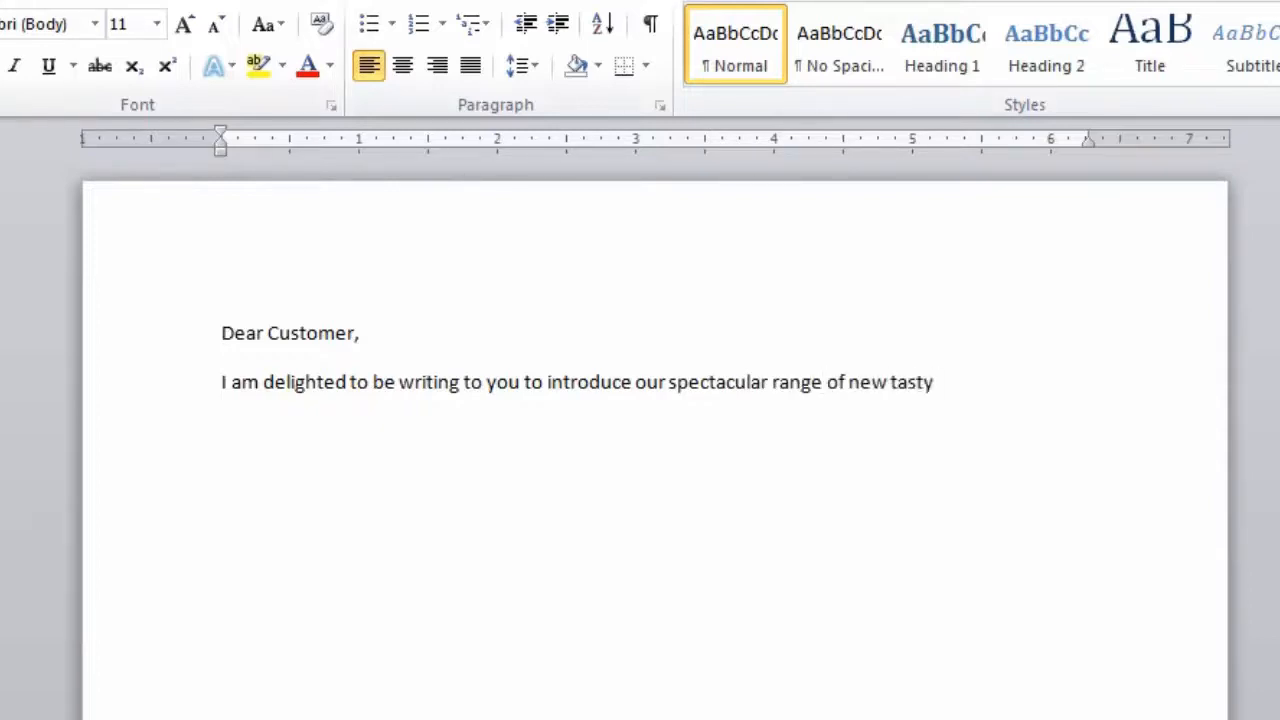
text( doughnuts)
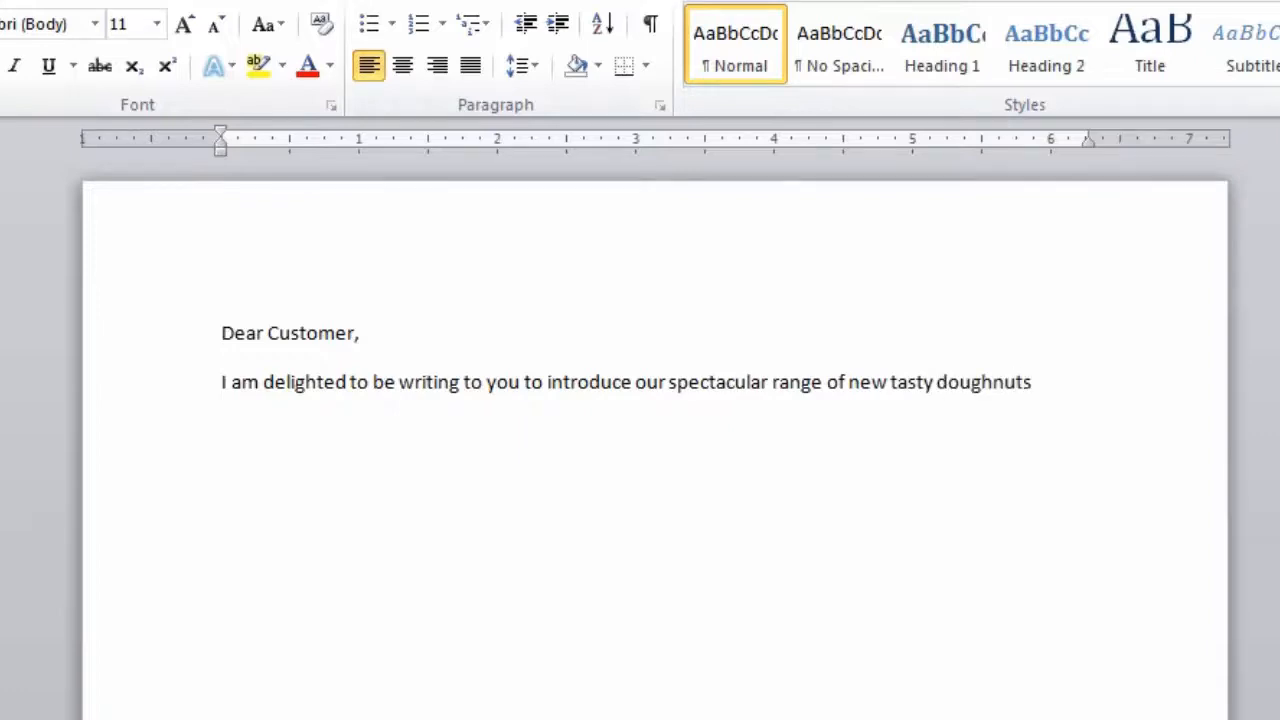
text(.)
Step: Delete the second "t"-sound letter from "spectacular" in the opening sentence, and correct the misspelled word with the suggestion "spectacular"
click(708, 381)
key(Delete)
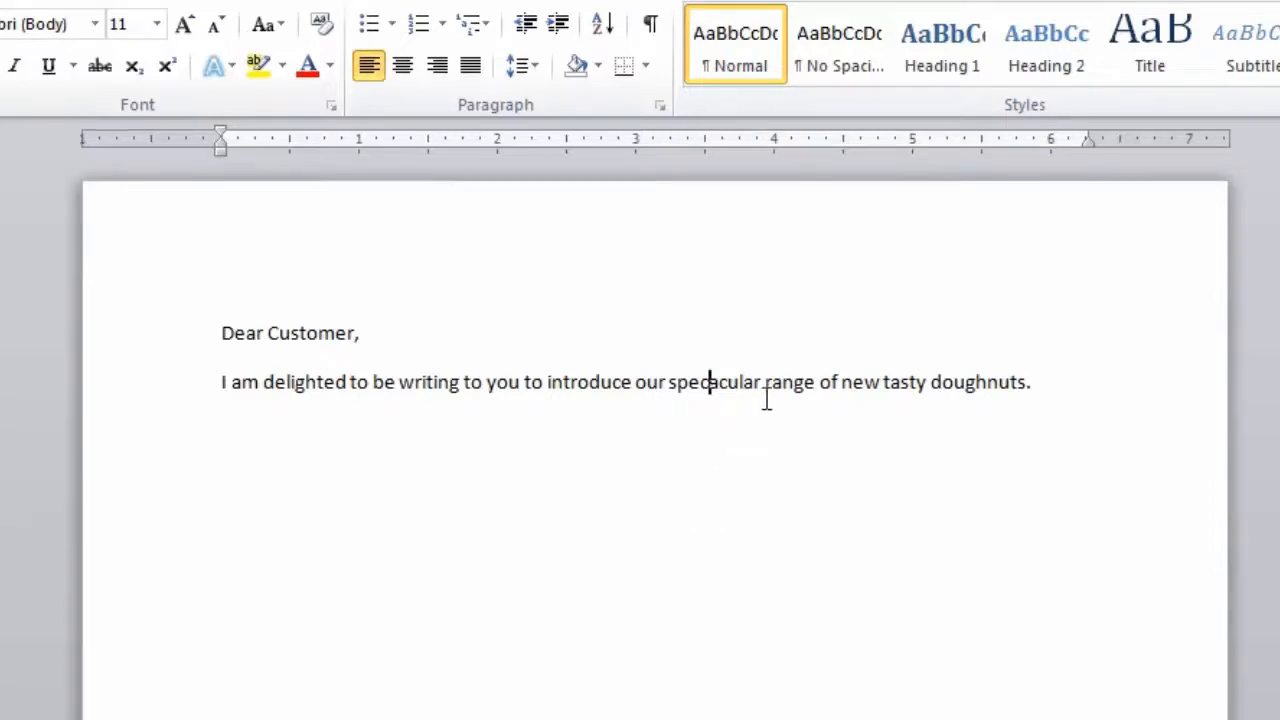
click(1064, 371)
right_click(726, 390)
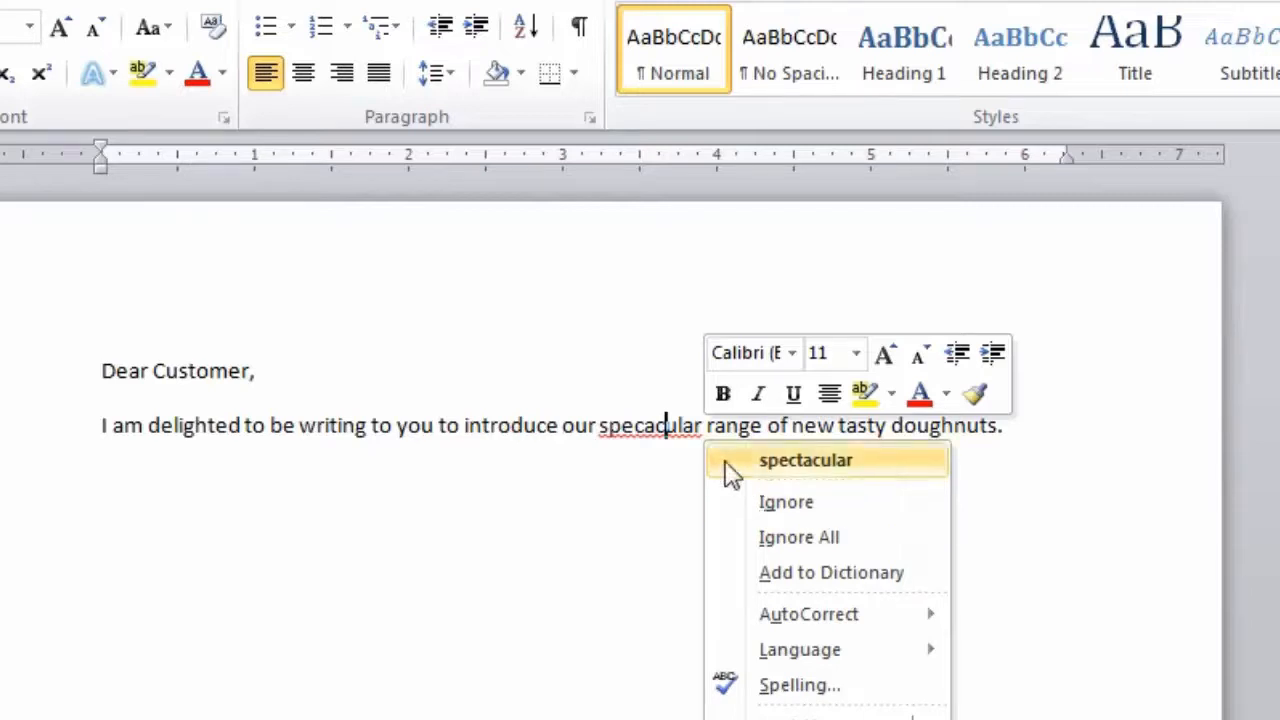
click(805, 462)
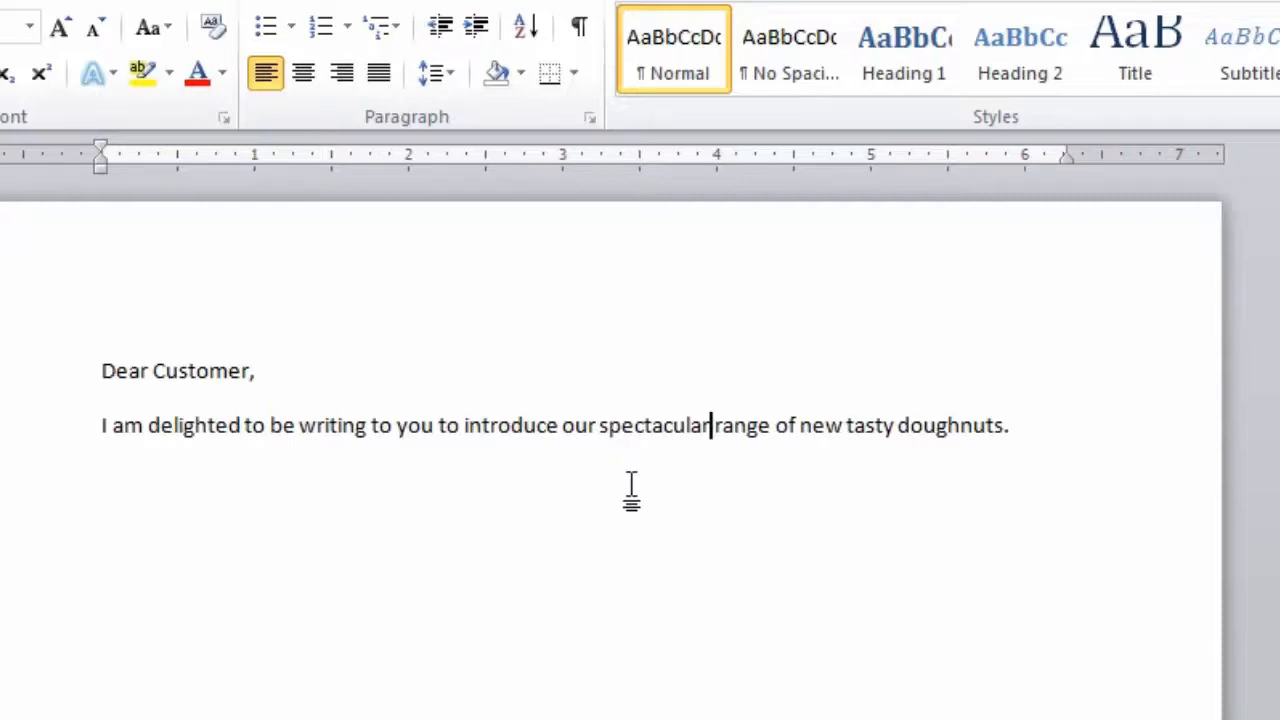
Step: Continue the paragraph after the opening sentence with "The table below shows you the variety of doughnuts we have"
key(End)
text(The table)
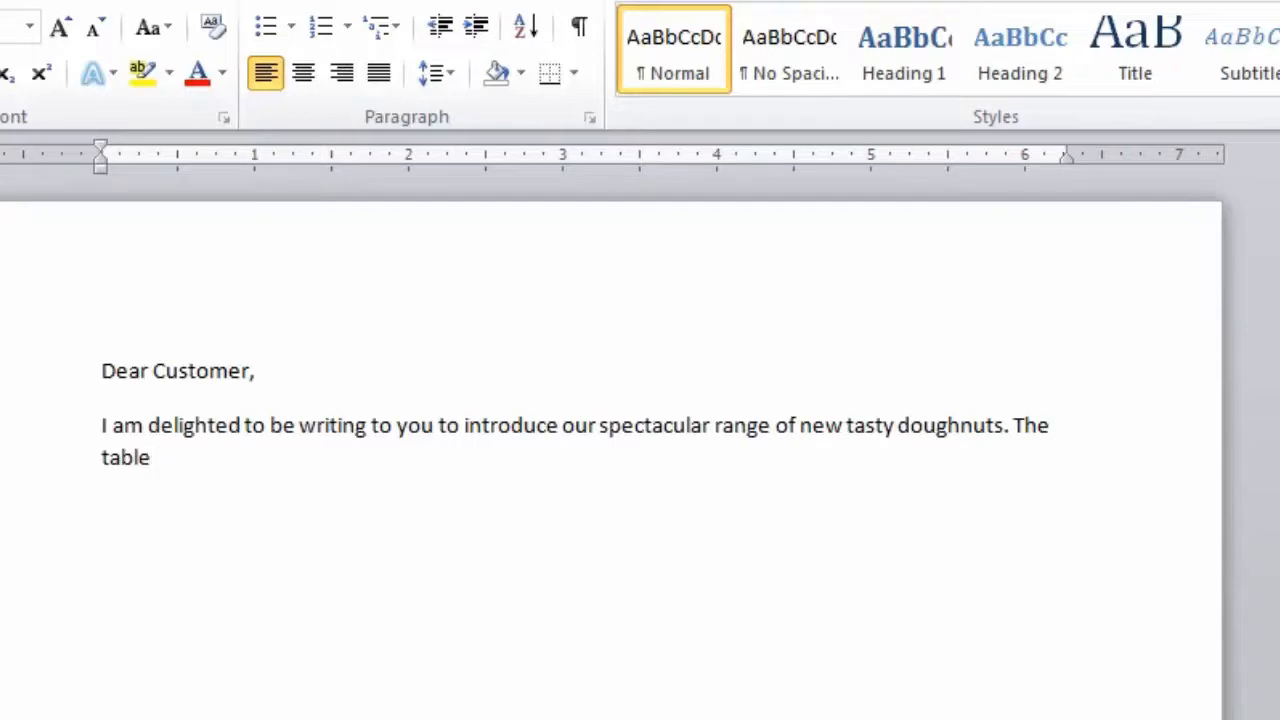
text(below)
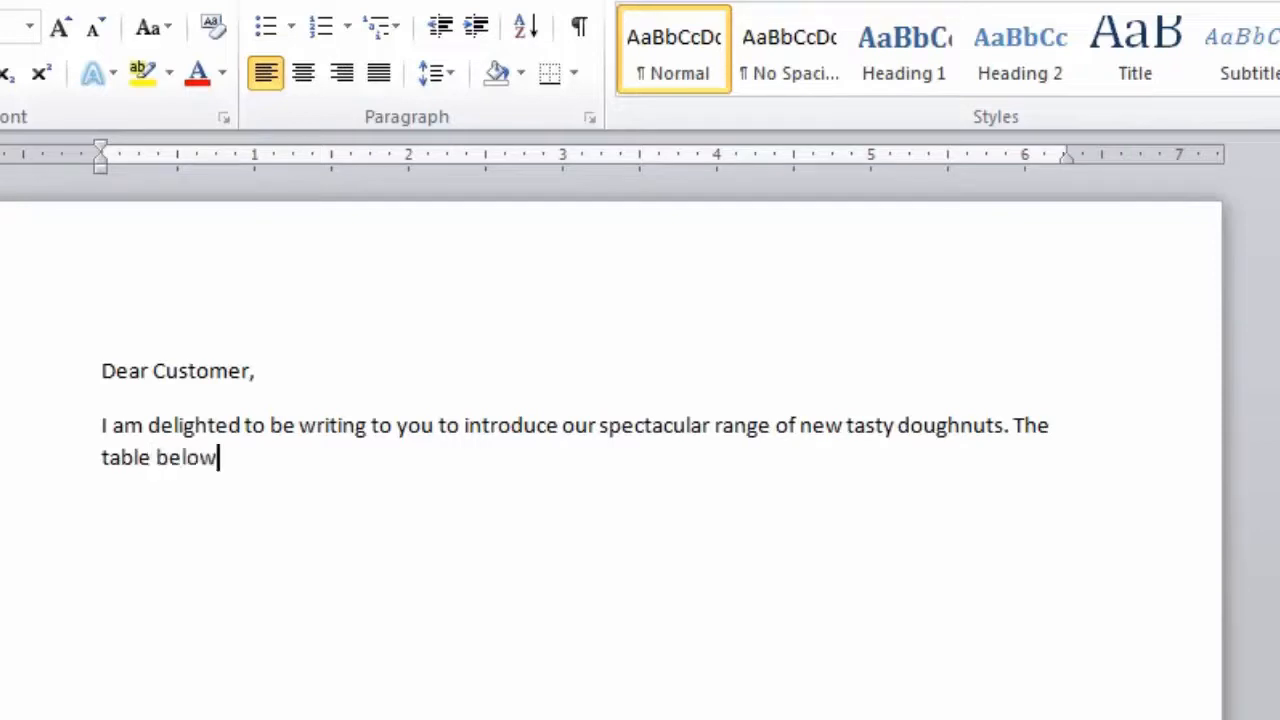
text( shows you)
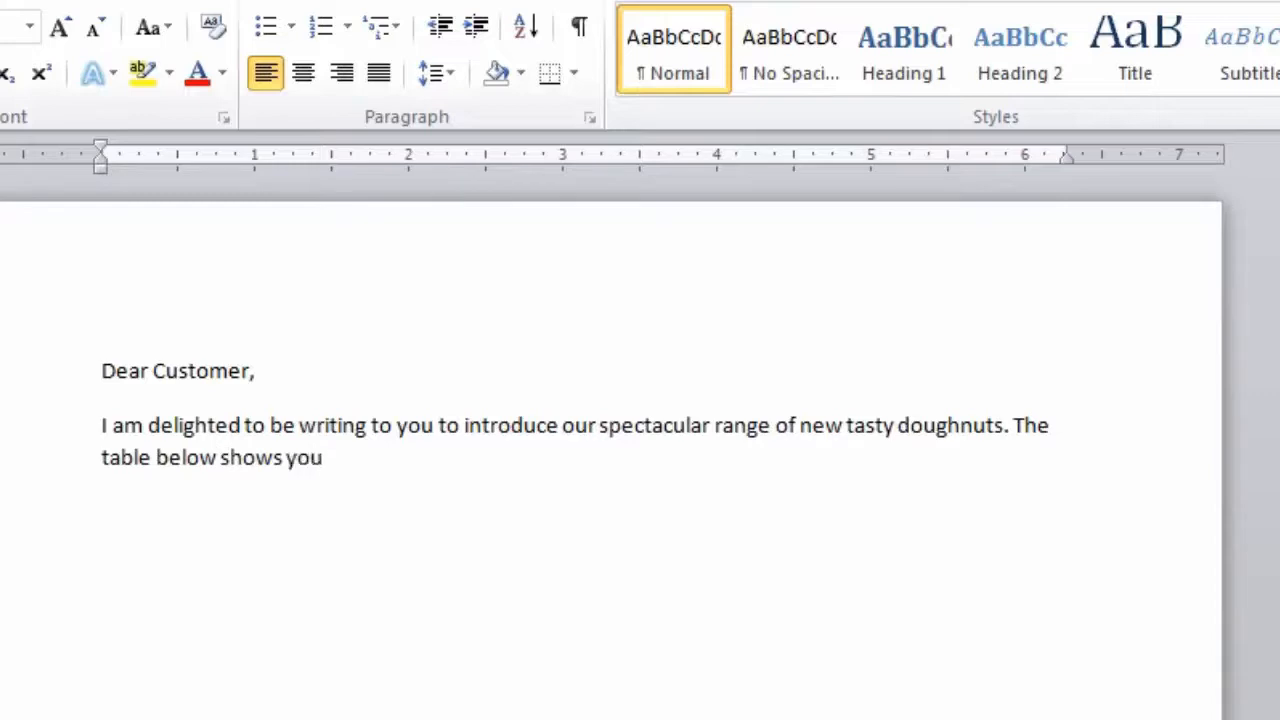
text( the variety og)
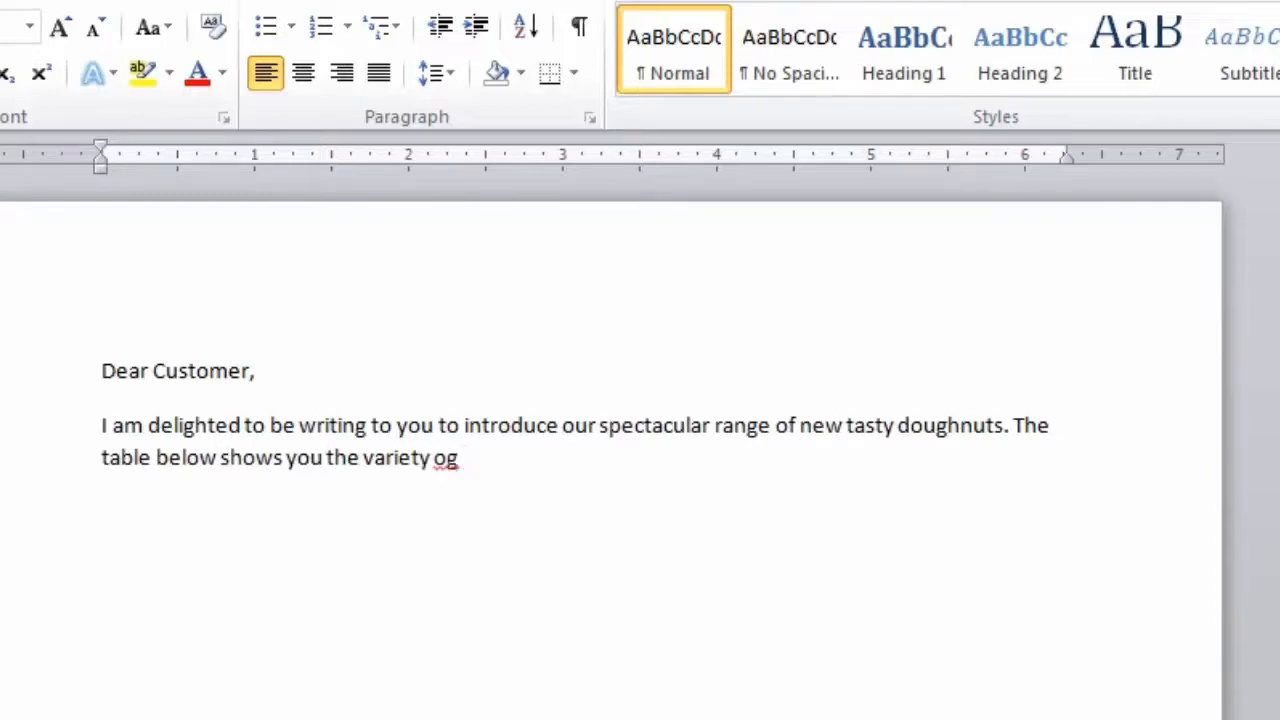
key(BackSpace)
text(f doughnuts)
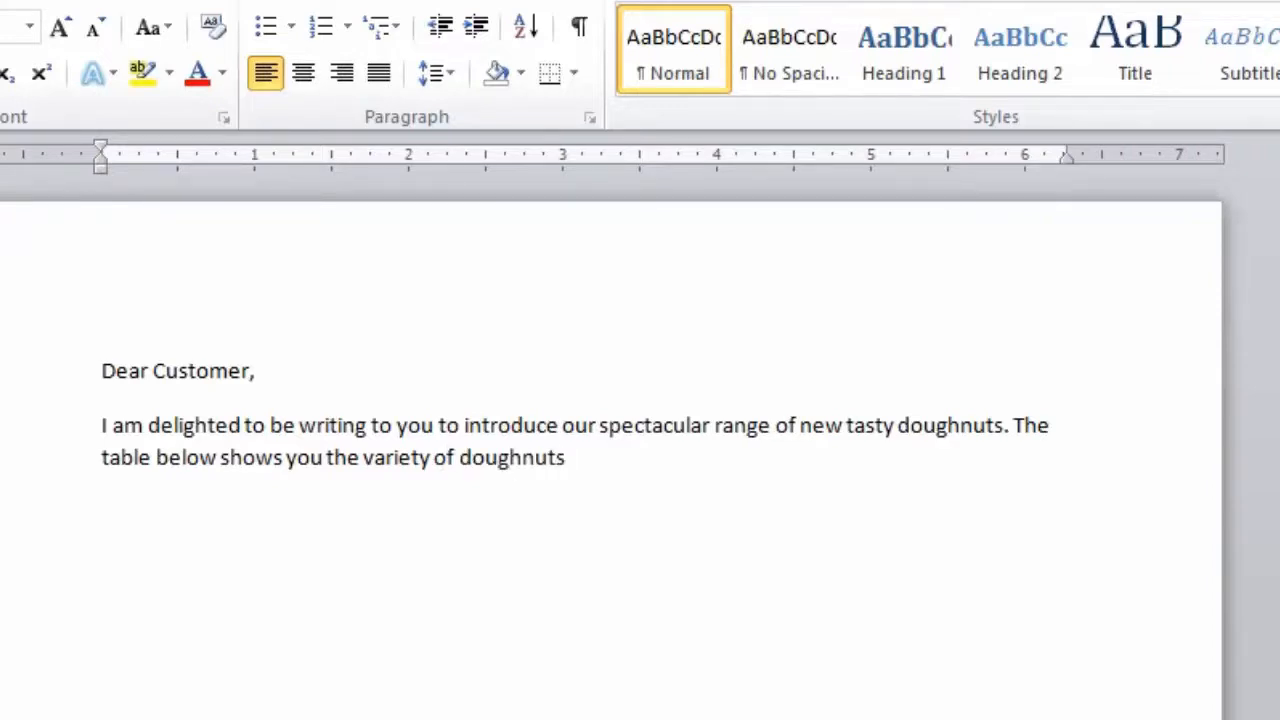
text( we have)
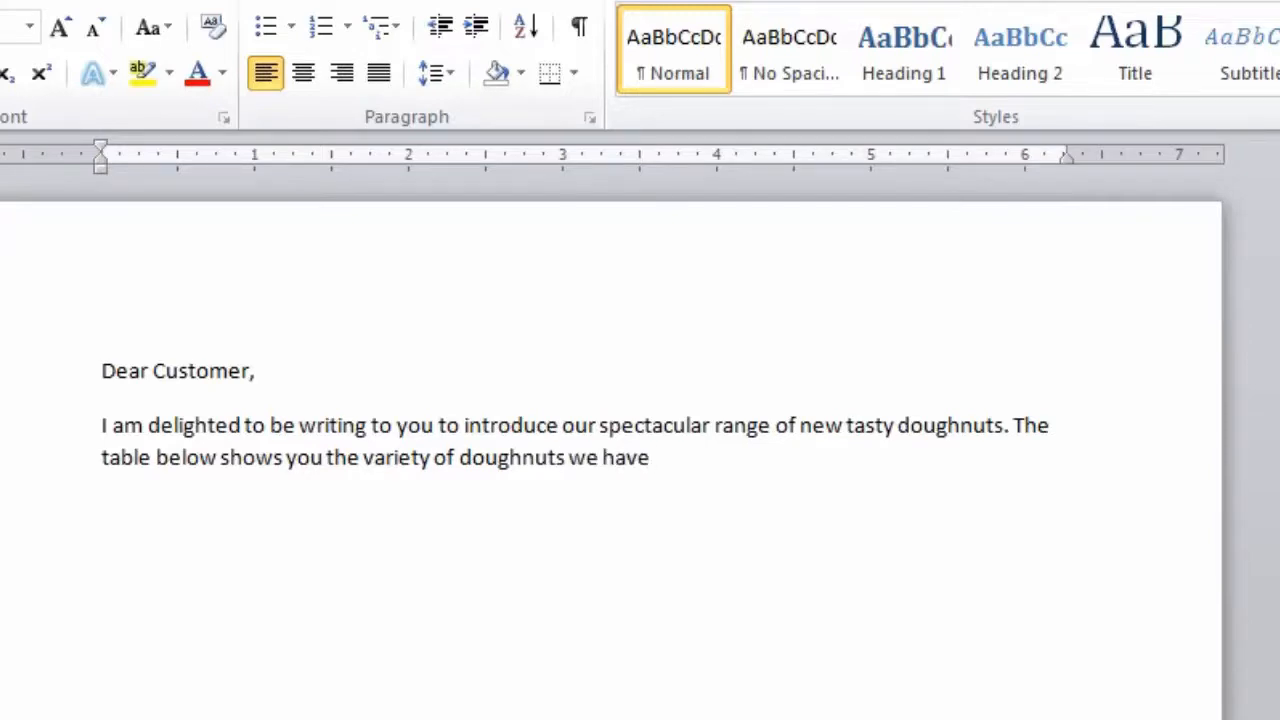
Step: Complete the second sentence with "and I hope there will be something there of interest to you!"
text( and I hope ther)
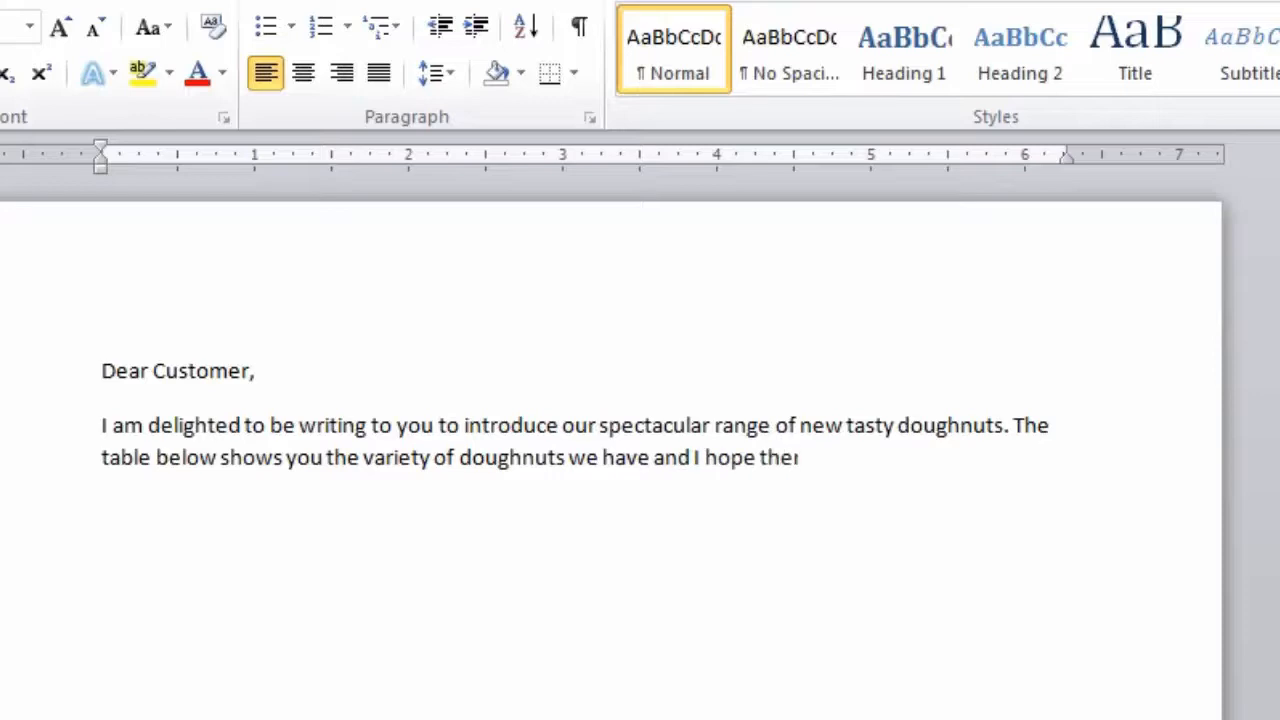
text(e will be)
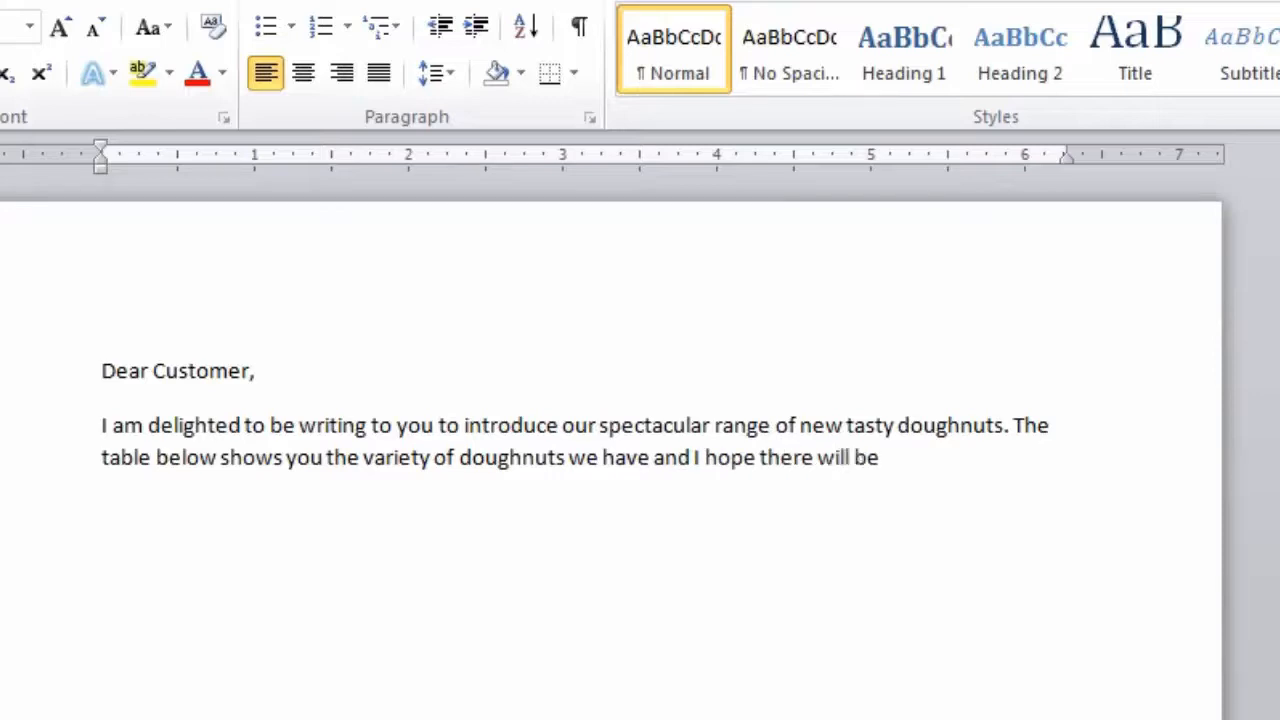
text( somehting)
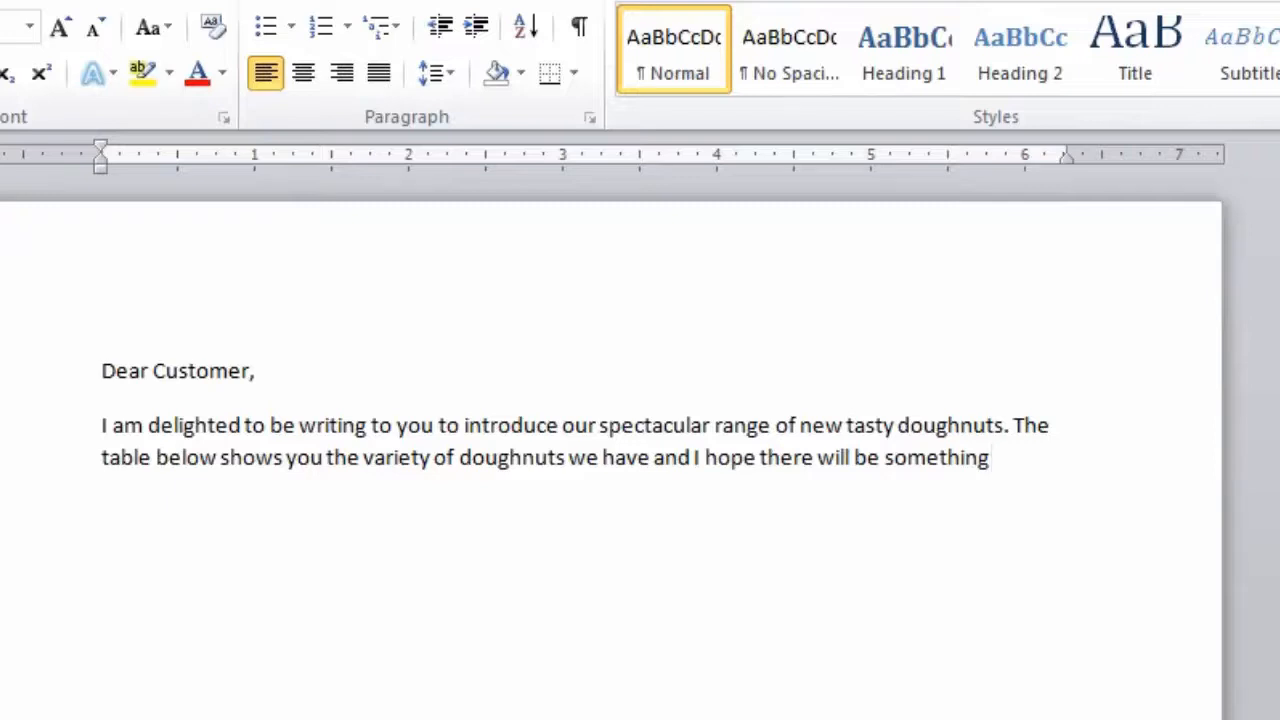
text(therew)
key(BackSpace)
text(of interes)
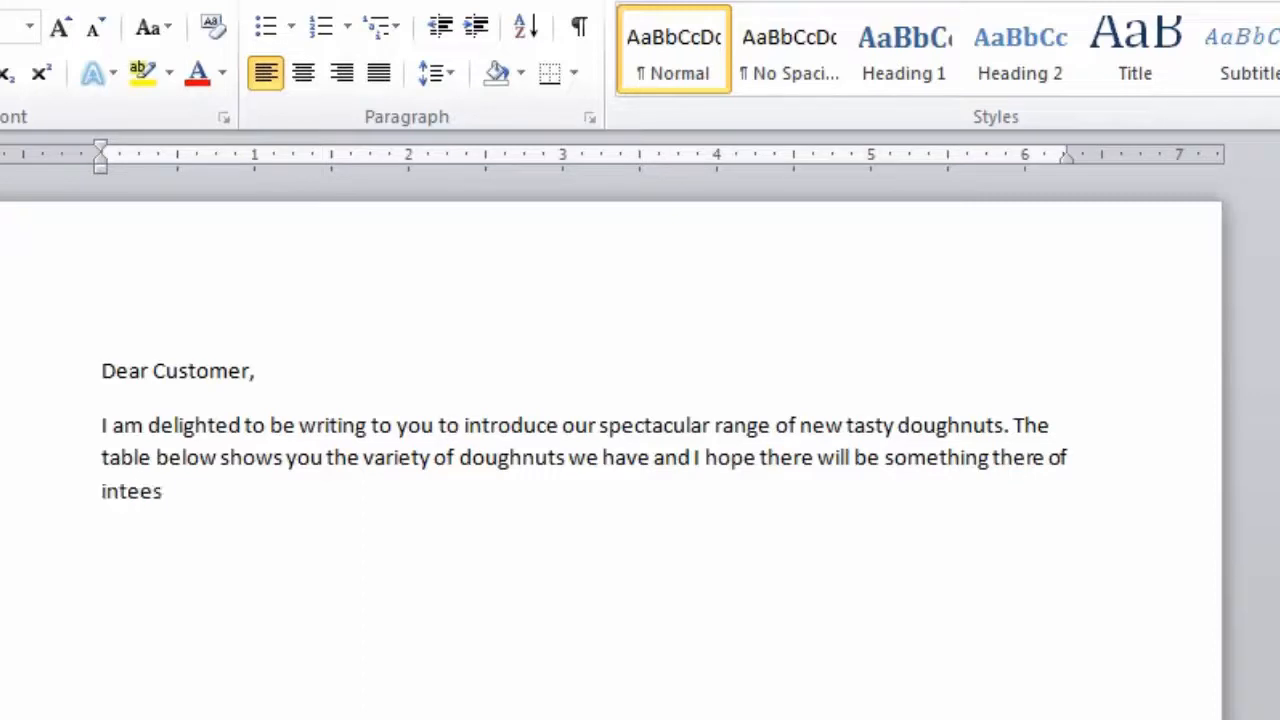
text(t)
key(BackSpace)
key(BackSpace)
key(BackSpace)
text(rest to you)
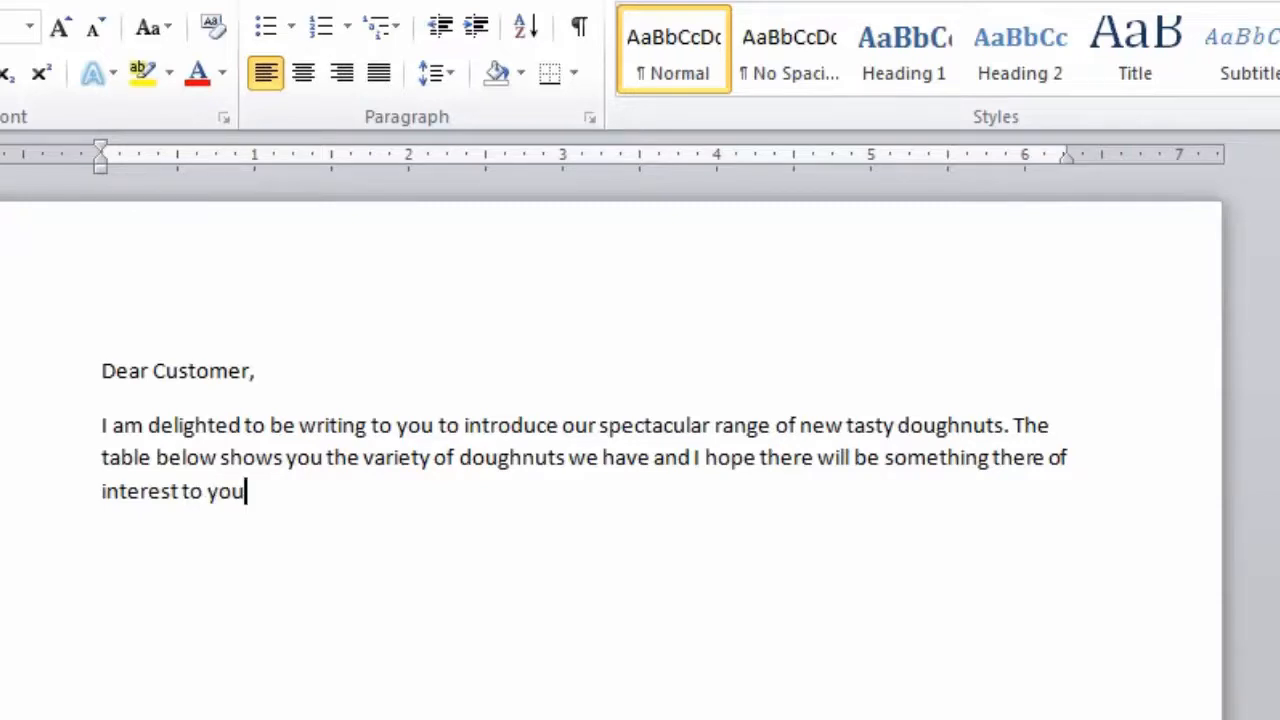
text(!)
Step: Add a new paragraph below reading "Table of doughnuts (placeholder)"
text(Table of)
text( doughnuits)
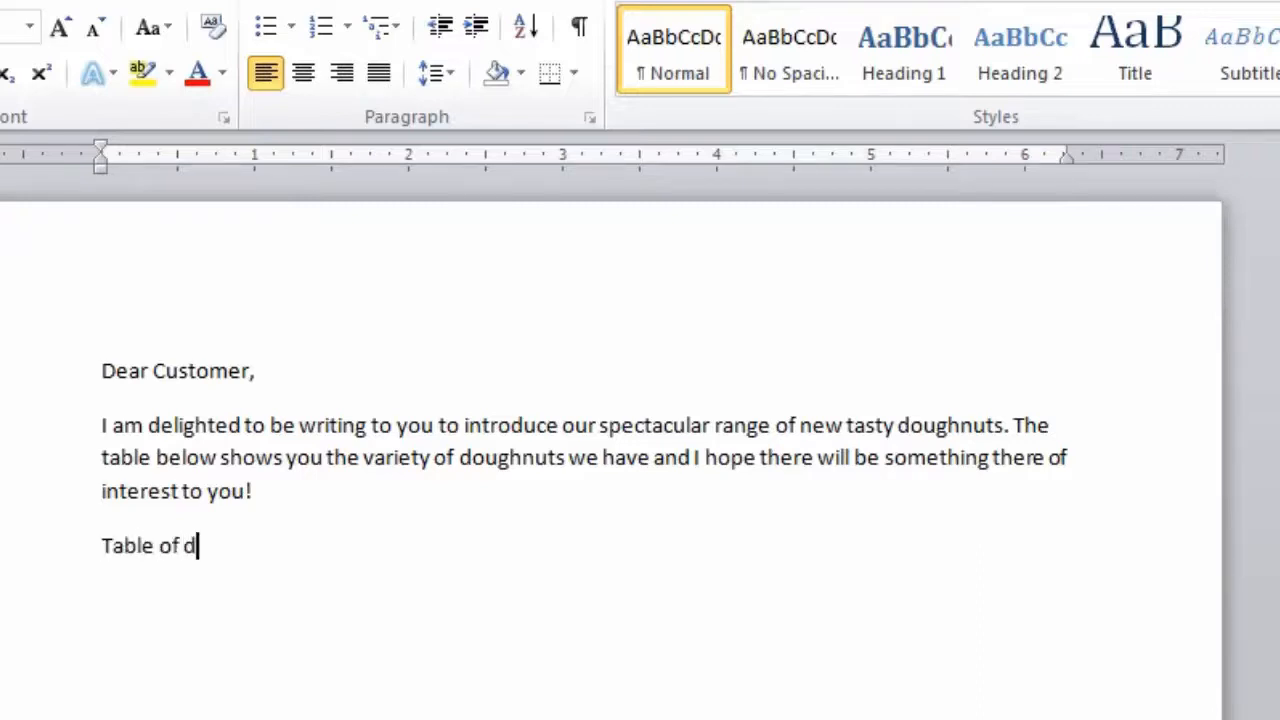
key(BackSpace)
key(BackSpace)
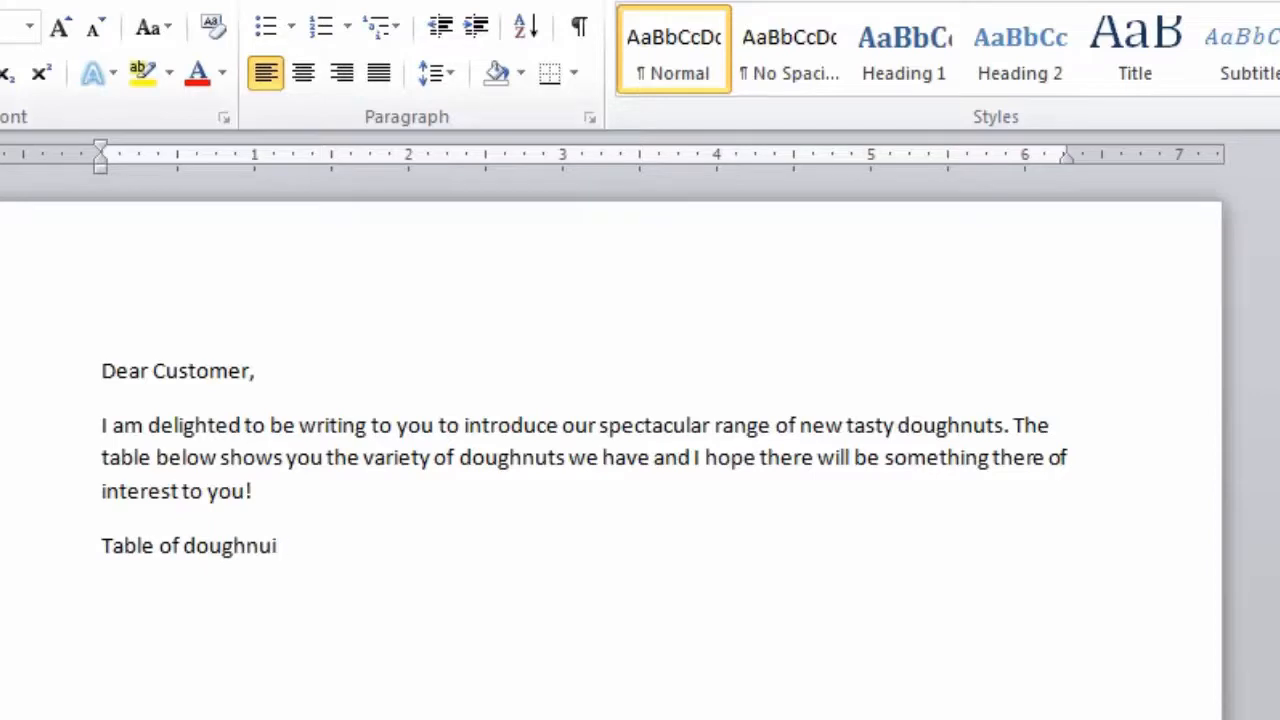
key(BackSpace)
text(ts (placeh)
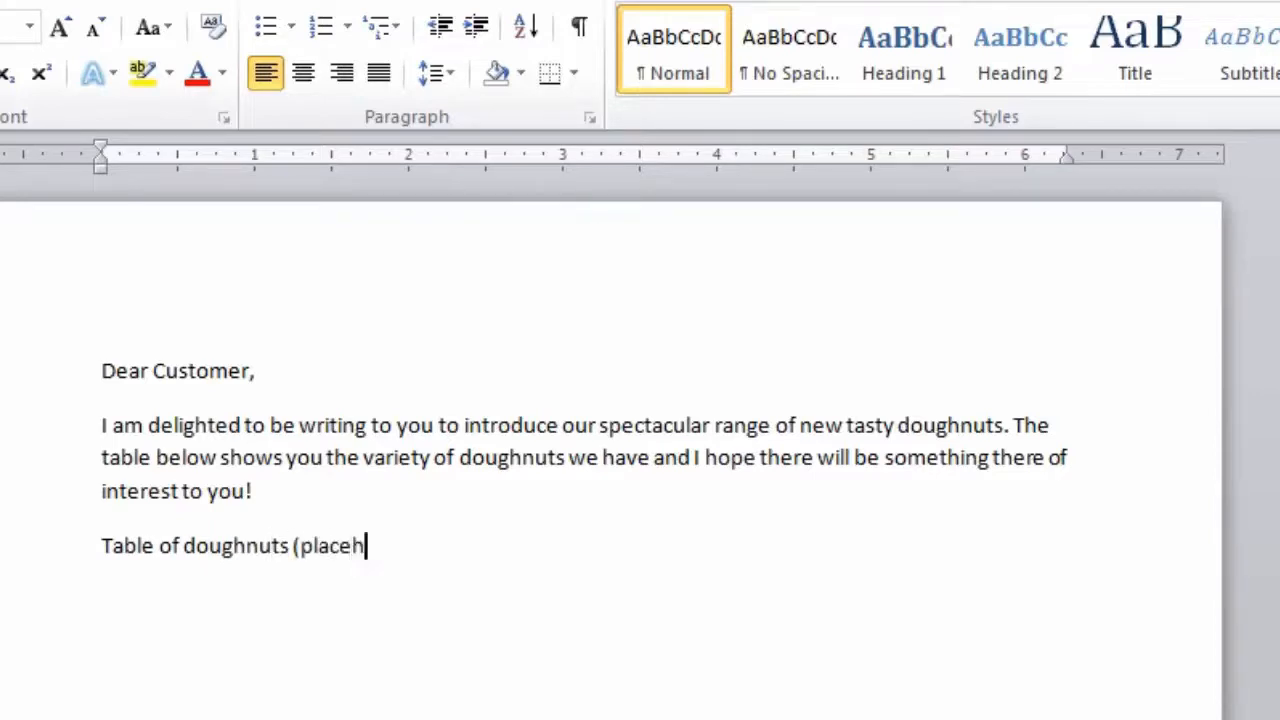
text(older))
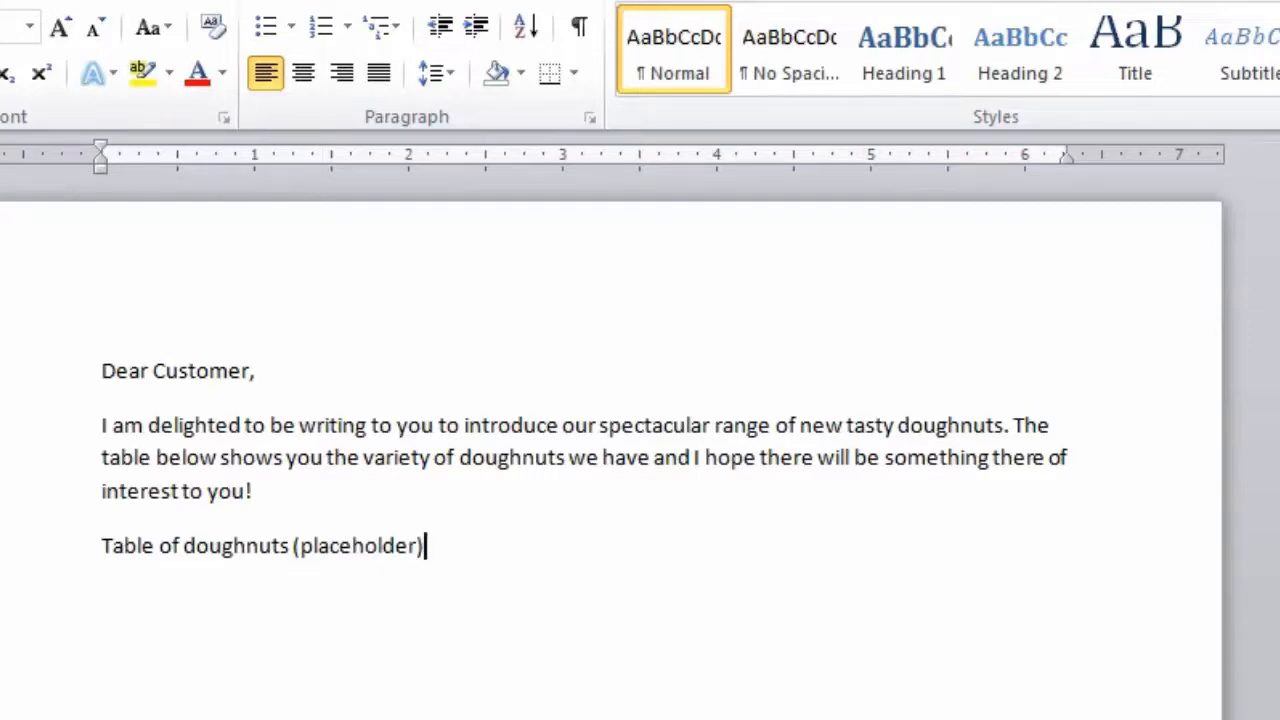
Step: Add a paragraph below the placeholder reading "As well as great tasting doughnuts, ABC Doughnuts alos have great prices."
key(Return)
text(As well as)
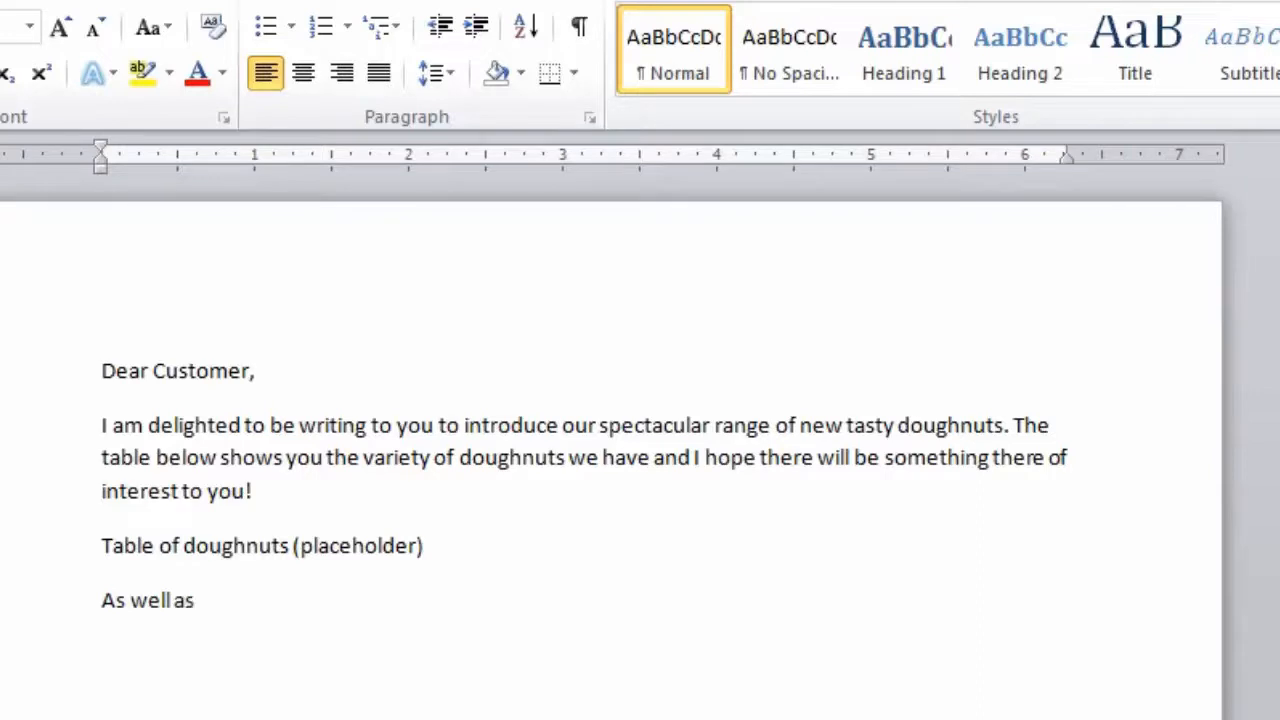
text( great tasti)
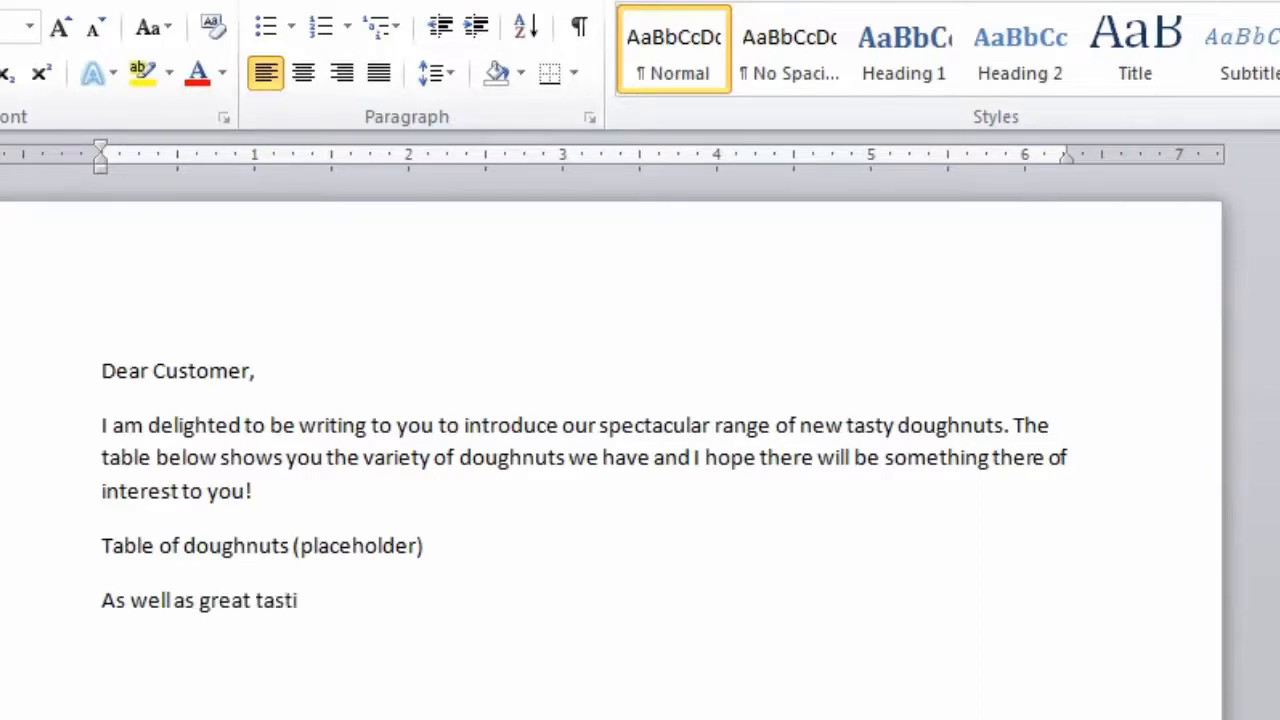
text(ng doughnuts, ABC)
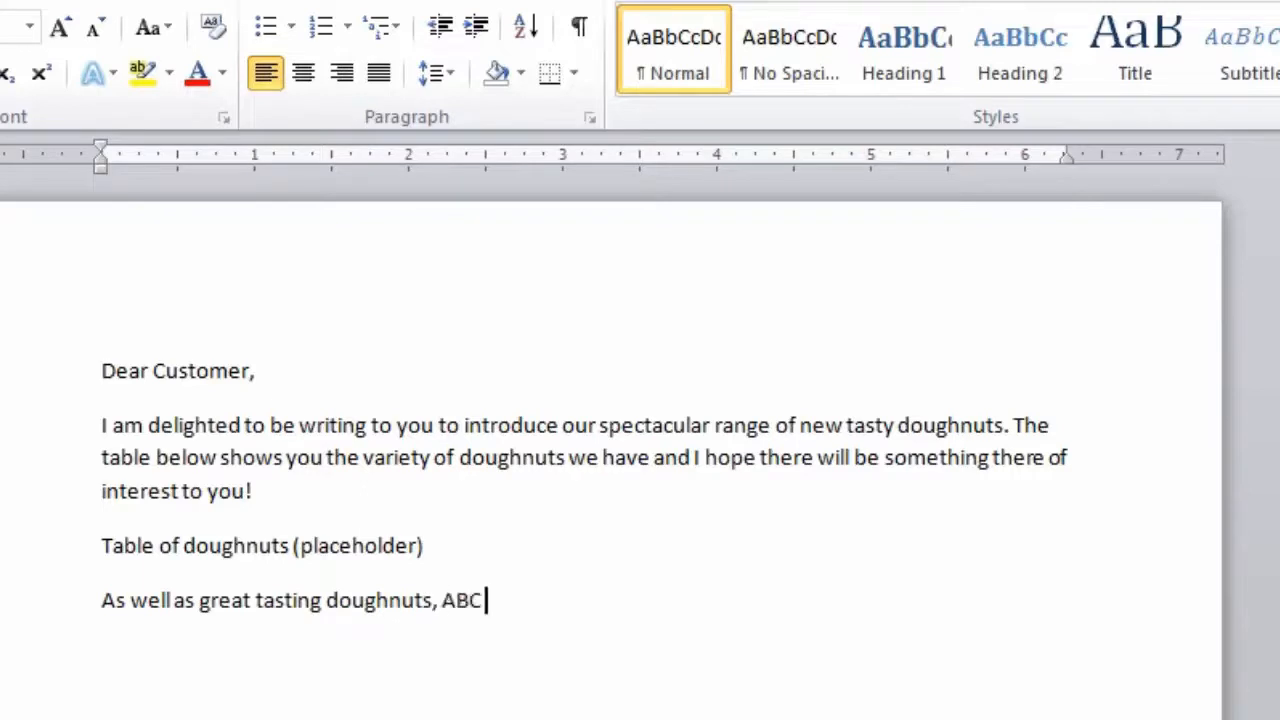
text( Doughnuts a)
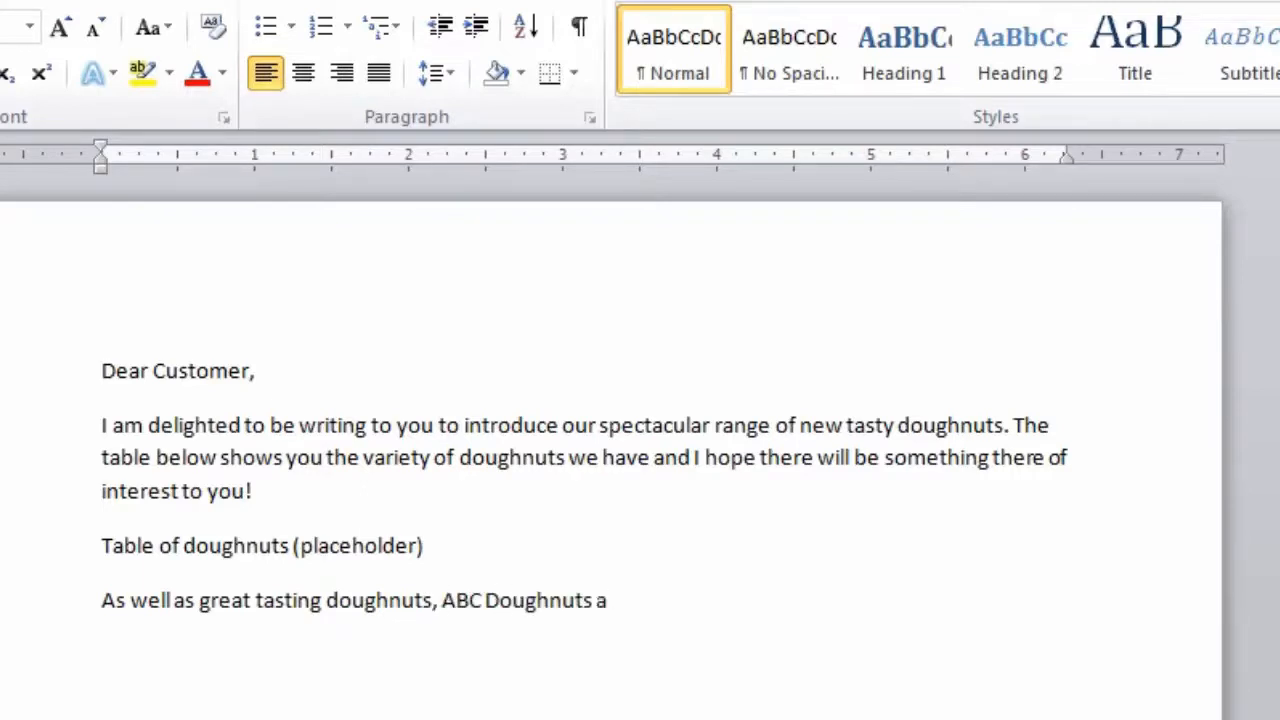
text(los have greart)
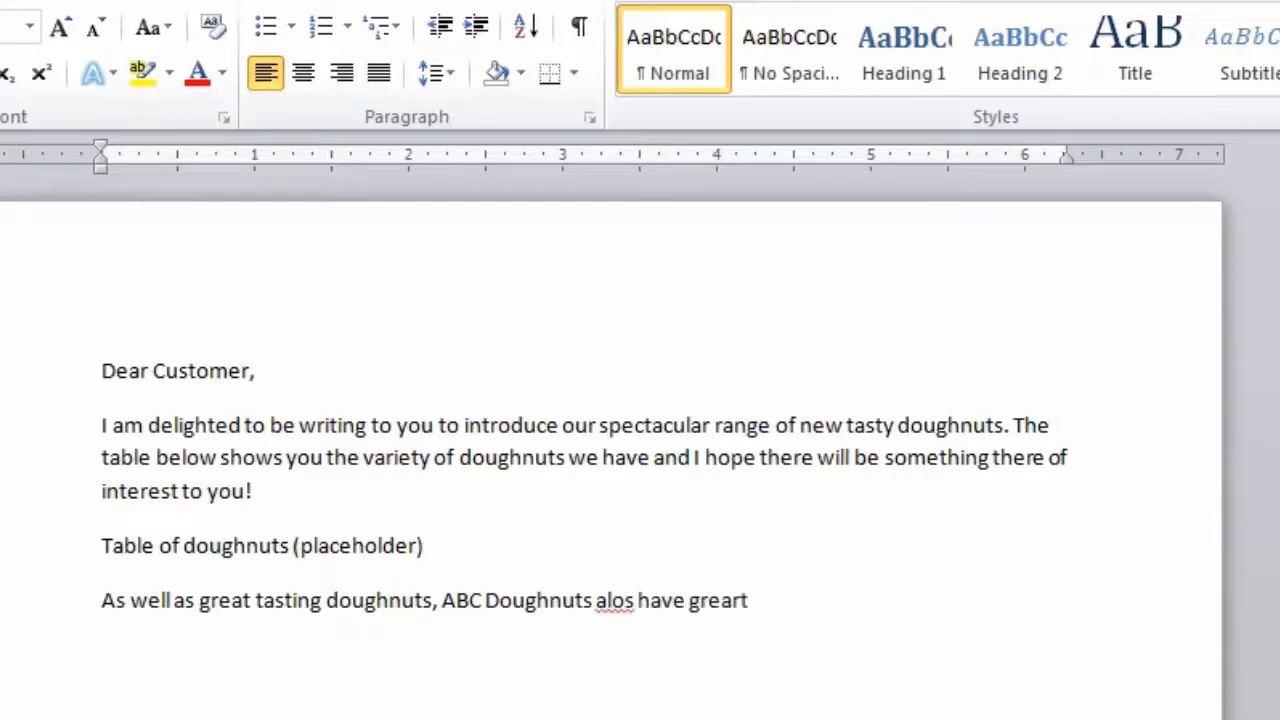
key(BackSpace)
key(BackSpace)
text(t prices.)
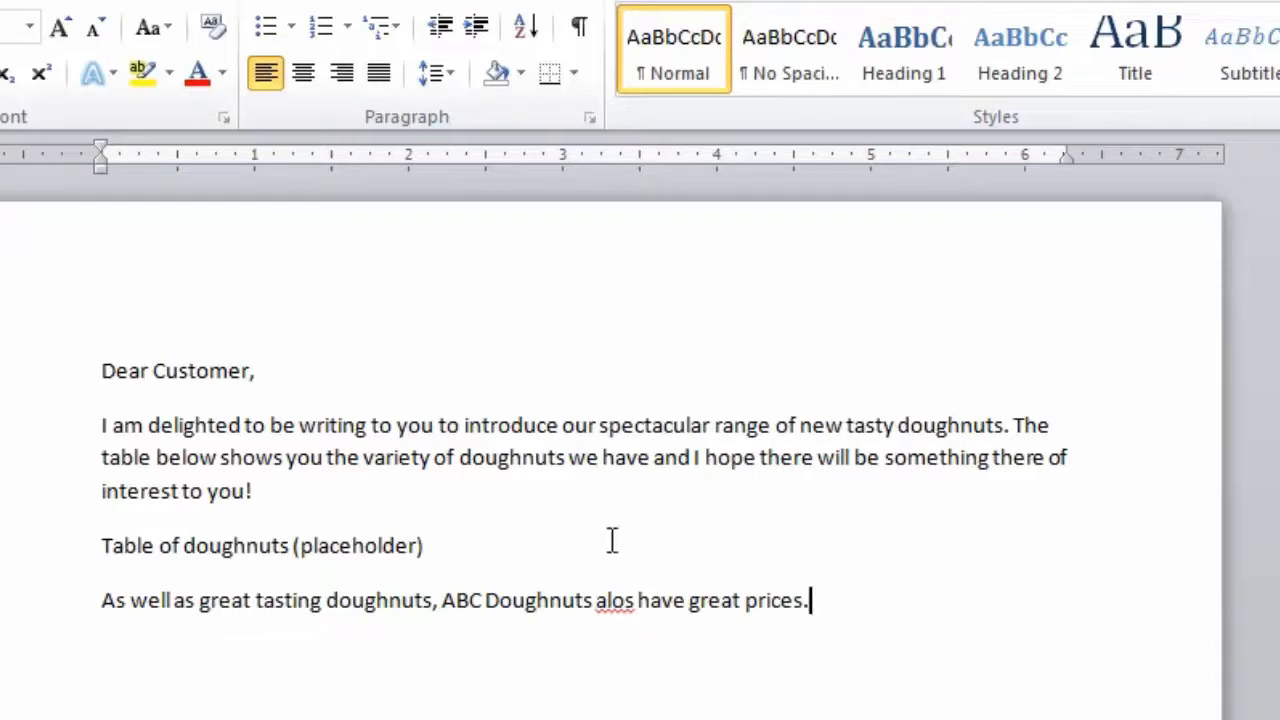
Step: Continue the last paragraph with "If you buy our family doughnut pack you will receive 4 doughnuts for the price"
right_click(614, 605)
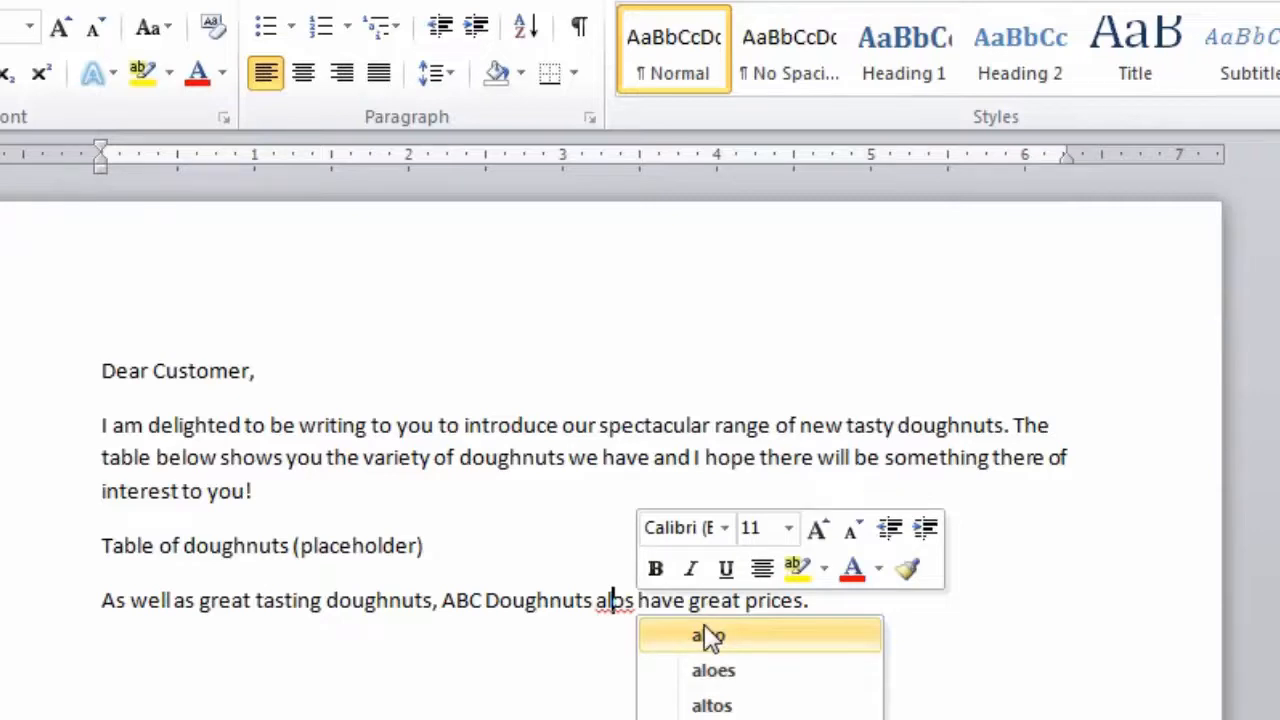
key(Escape)
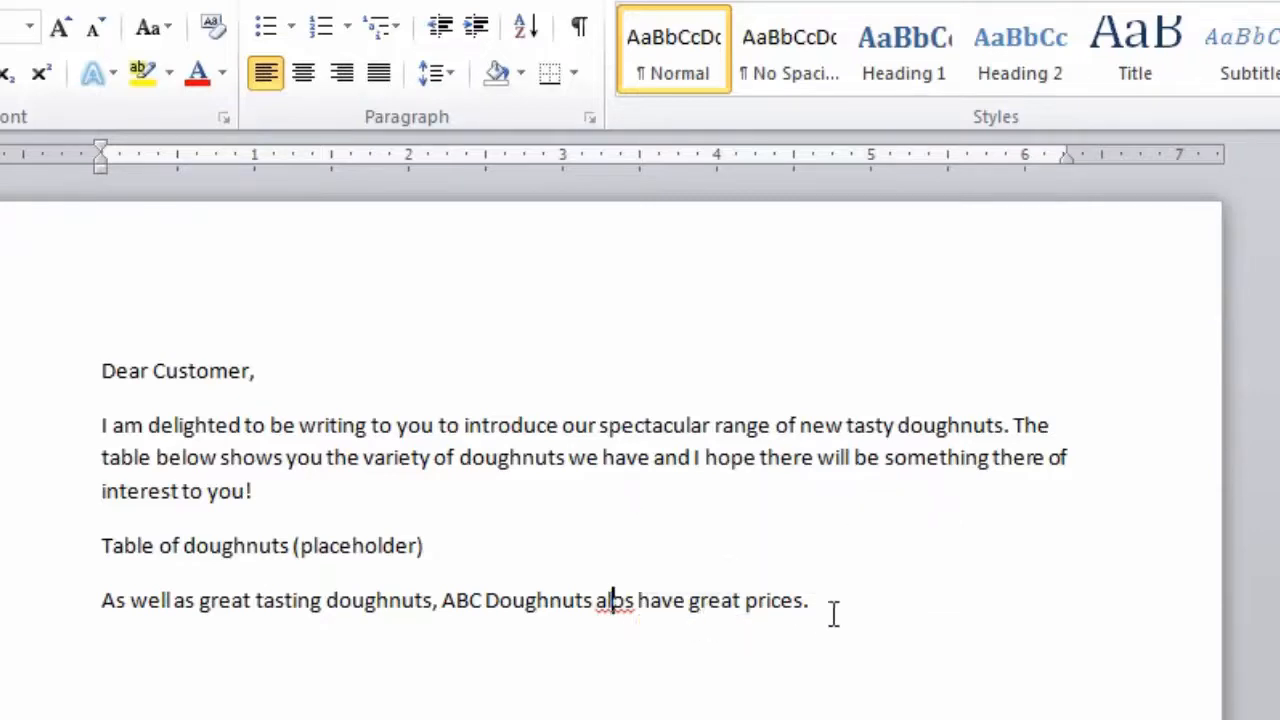
click(834, 614)
text(If you buy)
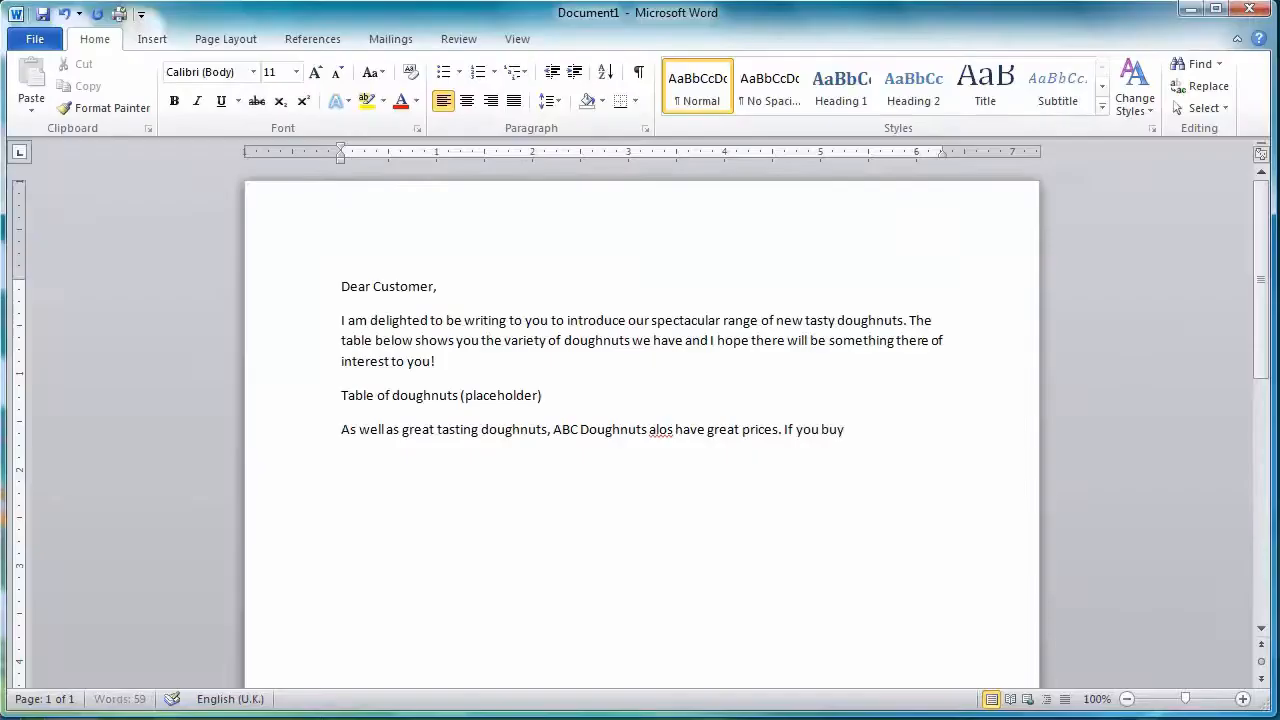
text( our family doughnut pack)
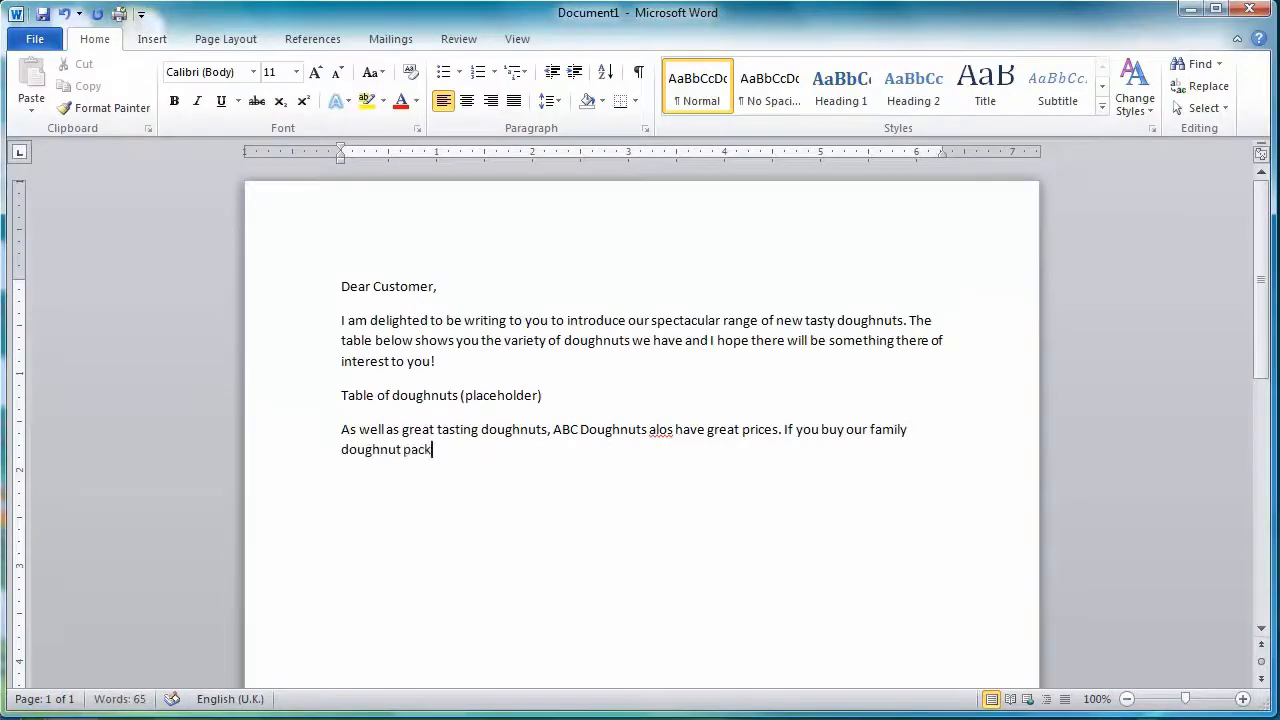
text( you will receive)
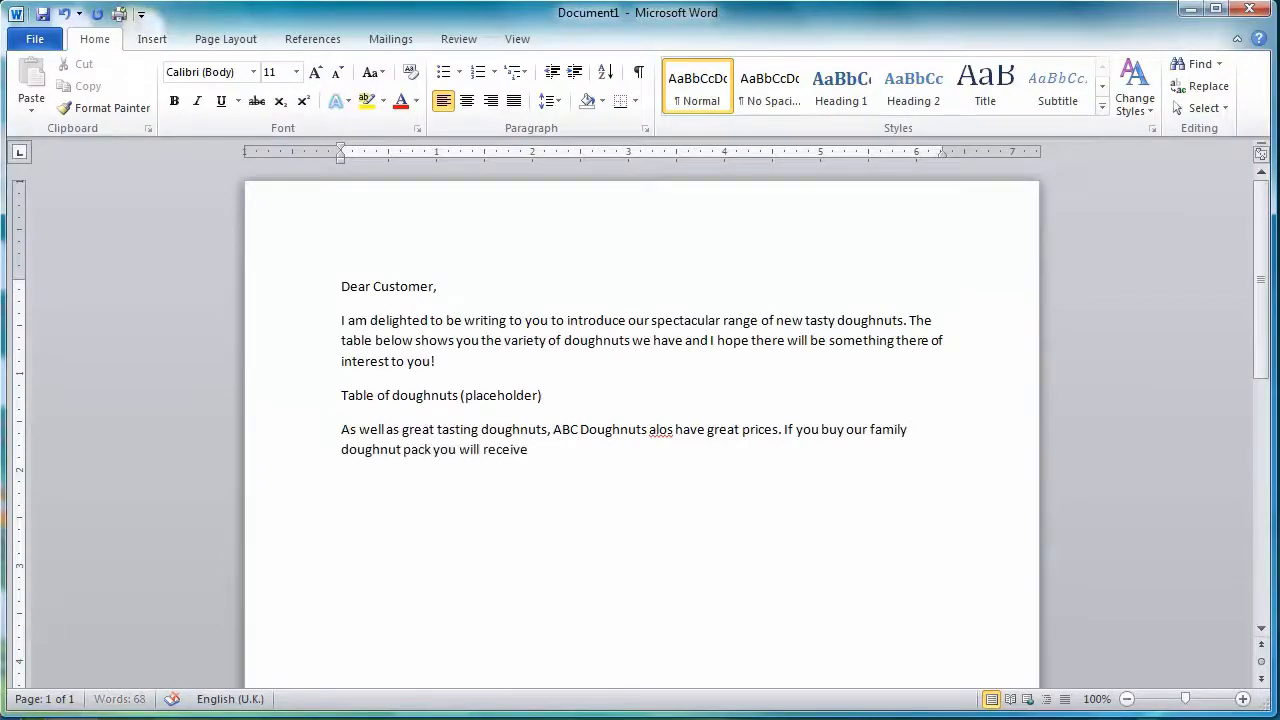
text( 4 doughnuts for the price)
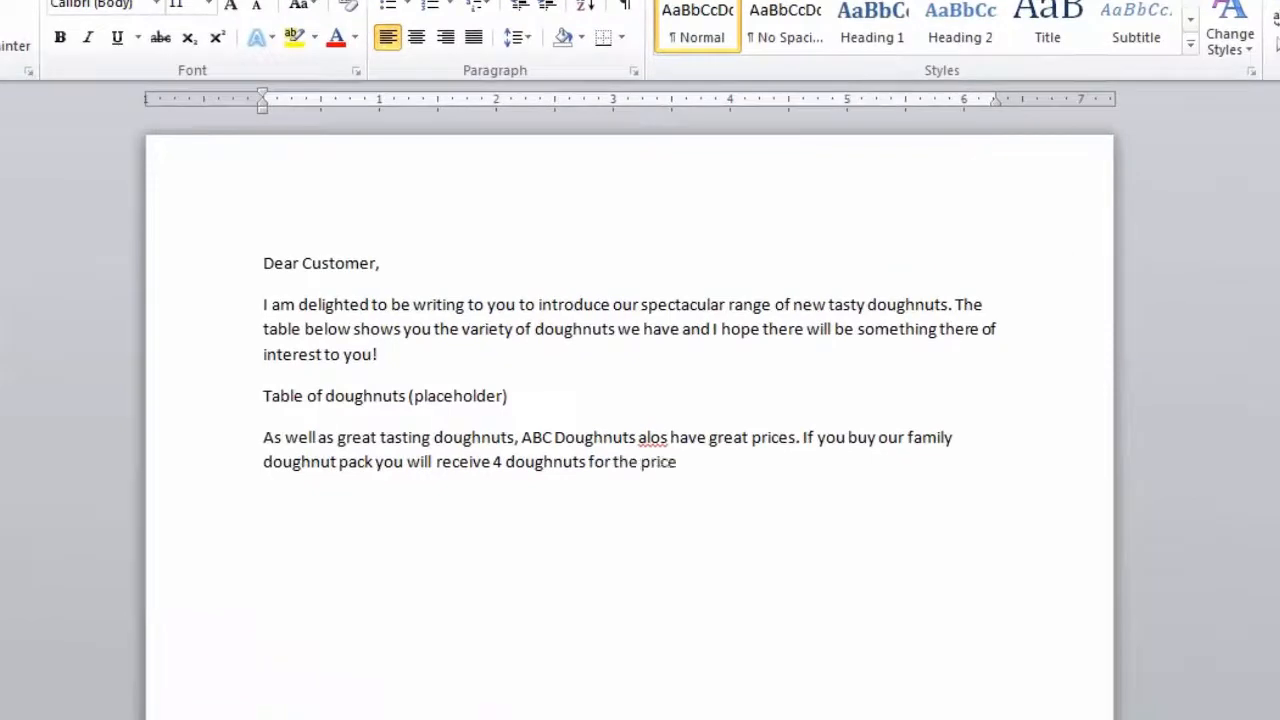
Step: Complete the family pack sentence with "of 3 and you can choose the variety of doughnuts you want in the pack!"
text( of 3 and you can choose)
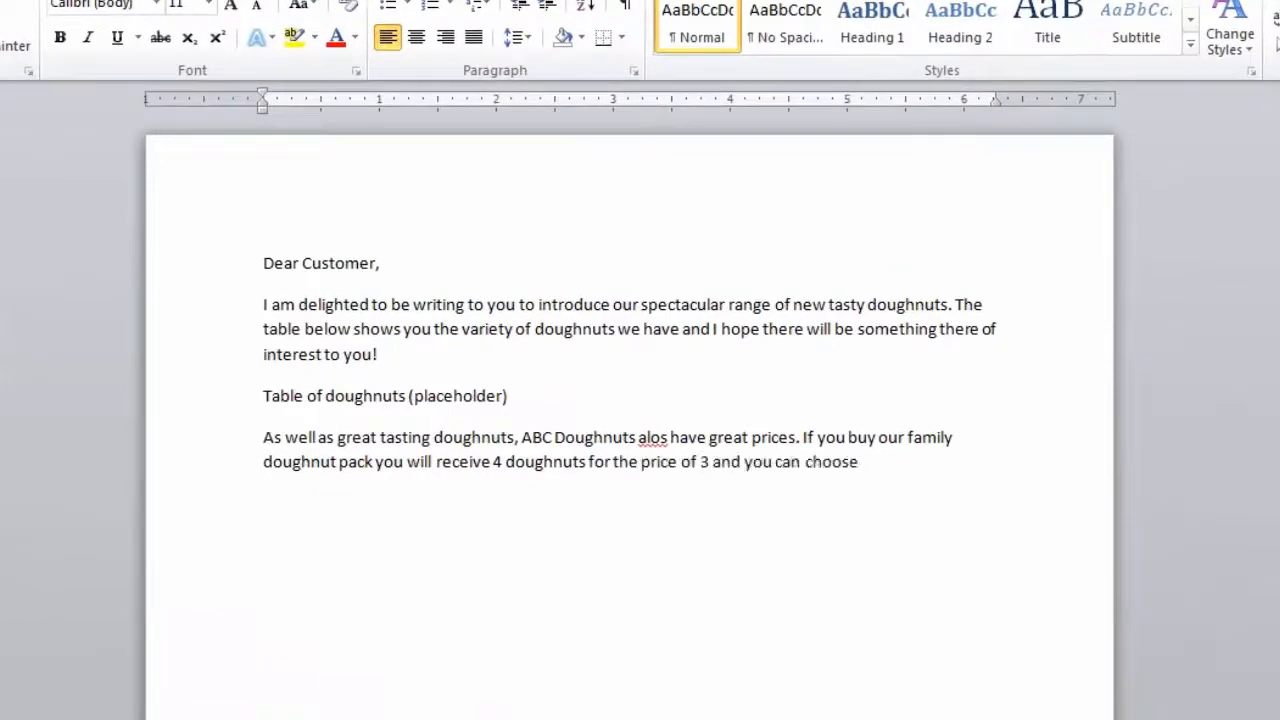
text( the variety of doughnuts you want in th)
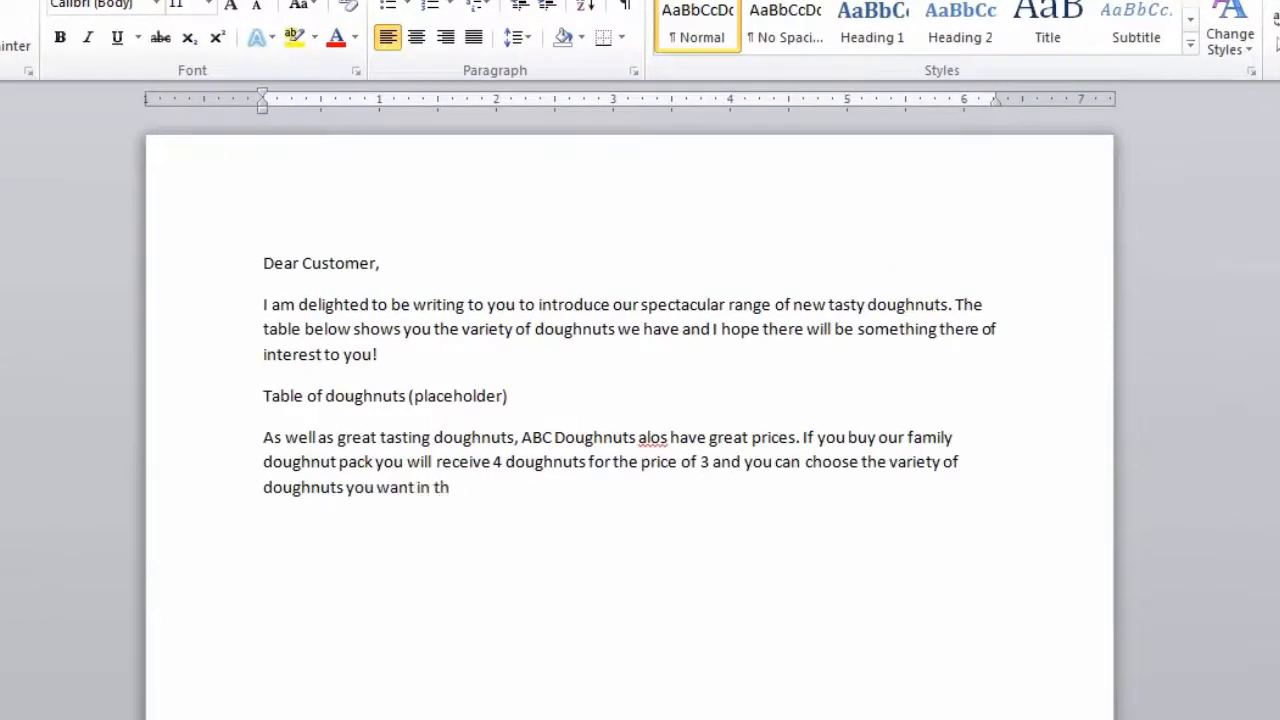
text(e pack! )
Step: Add a new paragraph reading "We are open from 9am to 6pm Monday to Saturday and we look forward to seeing"
text(We are open from 9am)
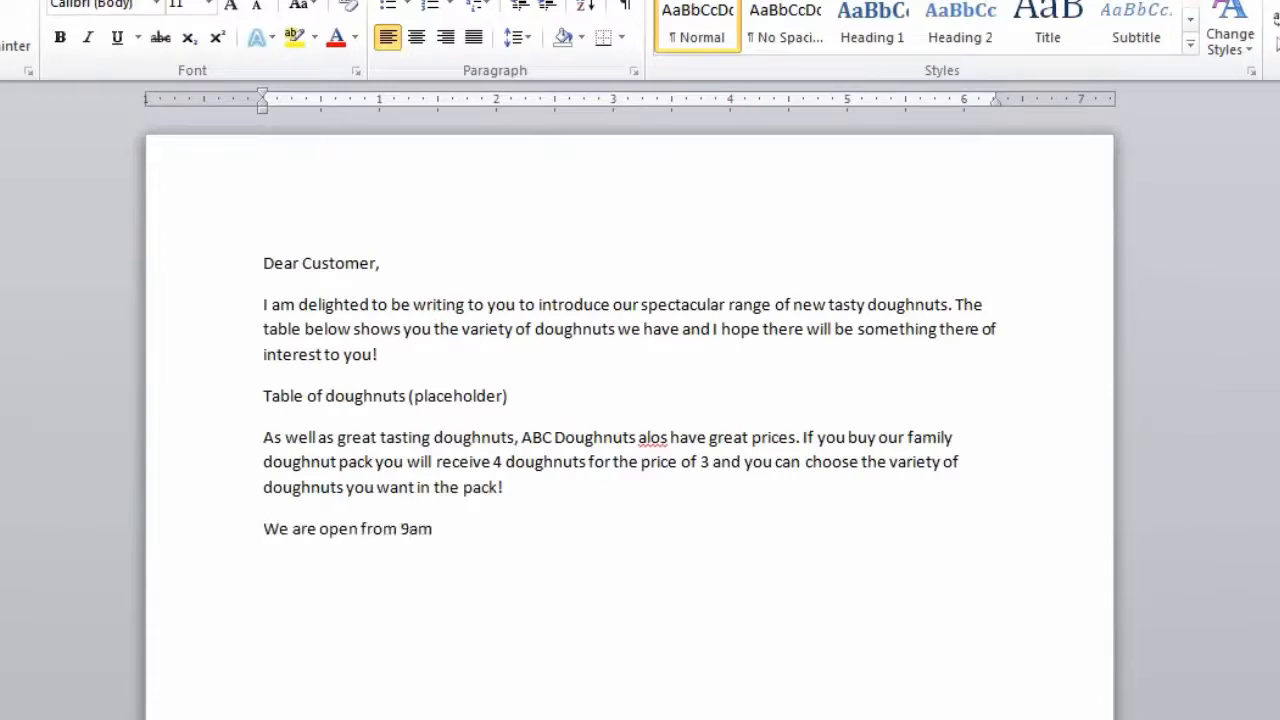
text( to 6pm Monday to Saturda)
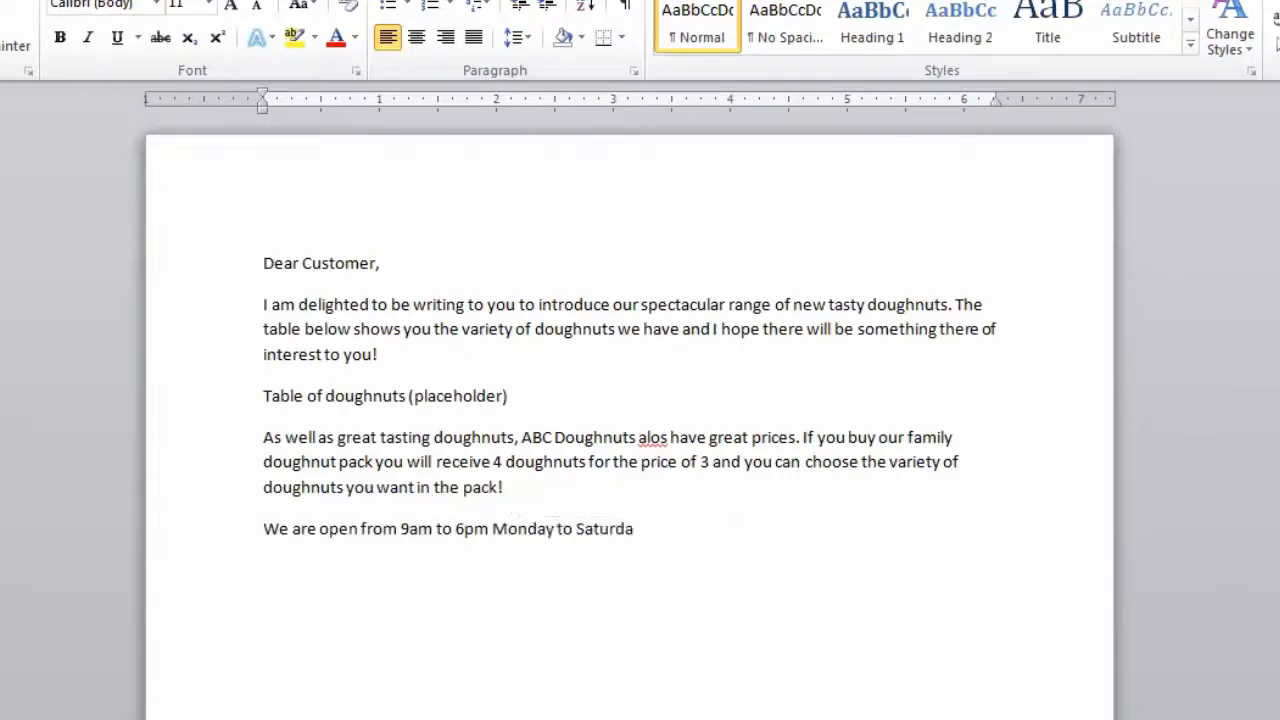
text(y and we look forward to seeing)
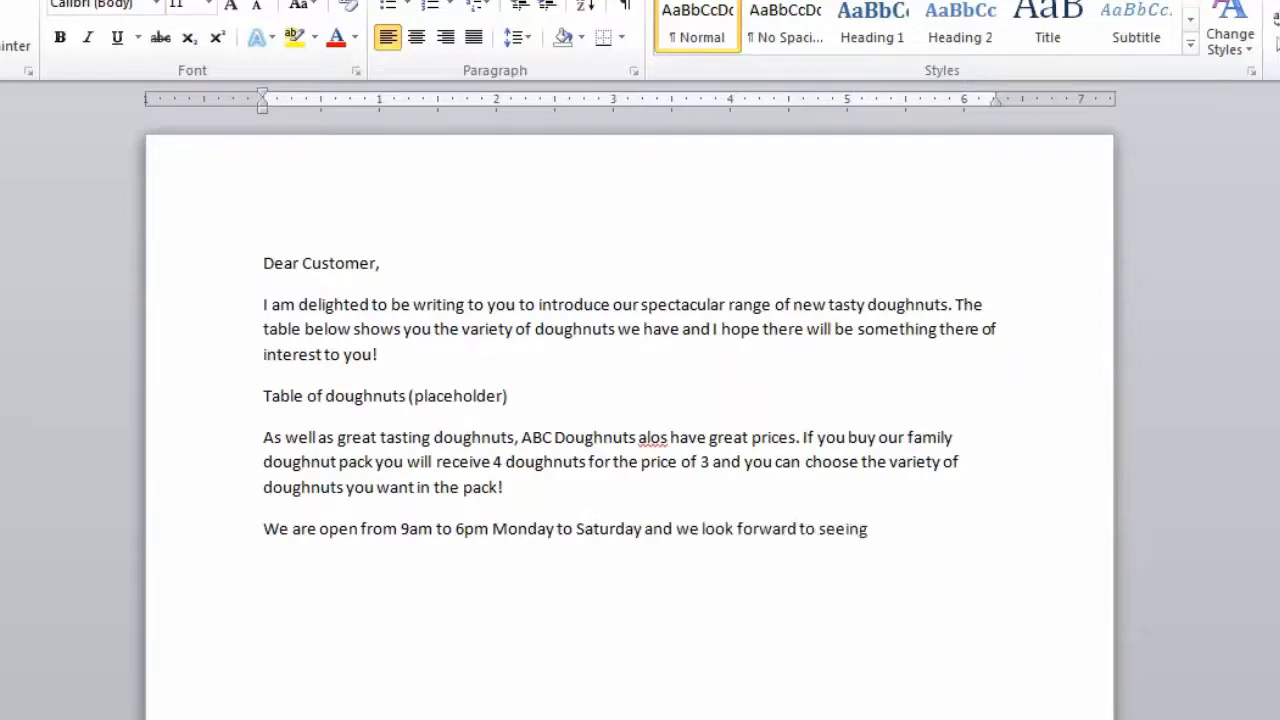
Step: Continue with "you soon and taking your doughnut orders. You can even call ahead on", the phone number, "to reserve your doughnuts and beat the queues!"
text( you soon and taking your doughnut orders.  You can even call ahead o)
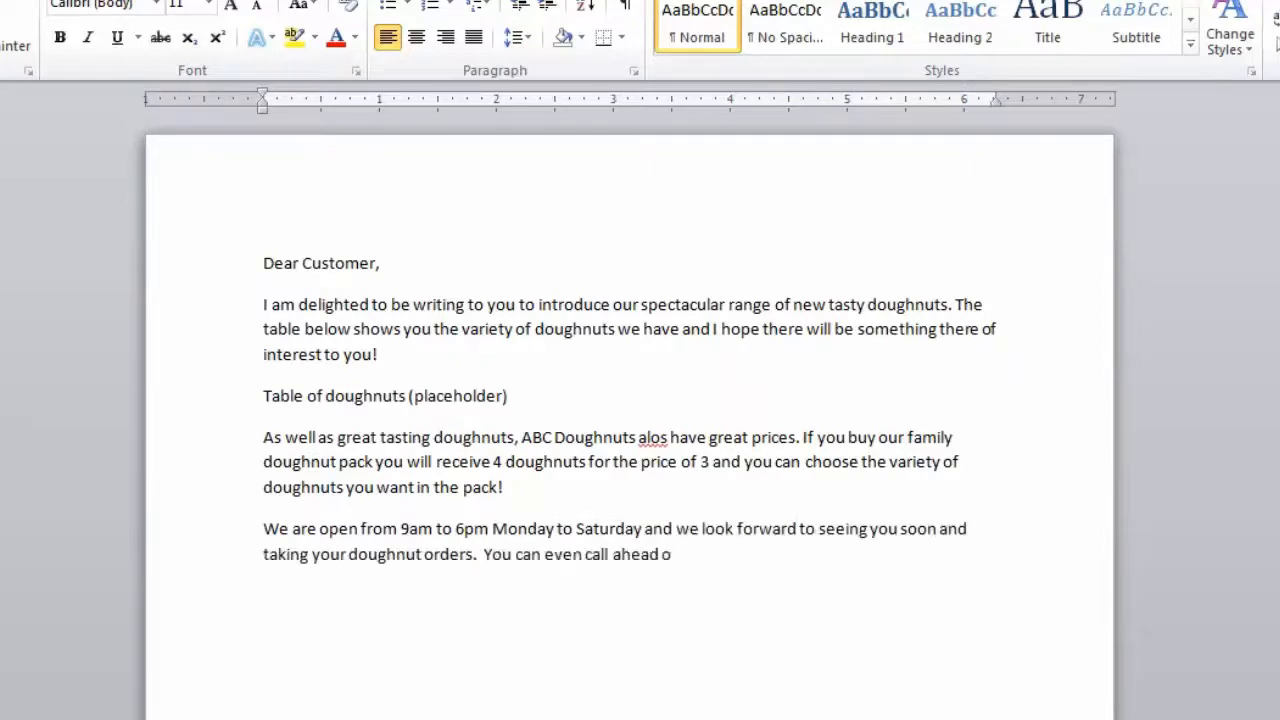
text(n 555-89856)
text(4  to reserve your doughn)
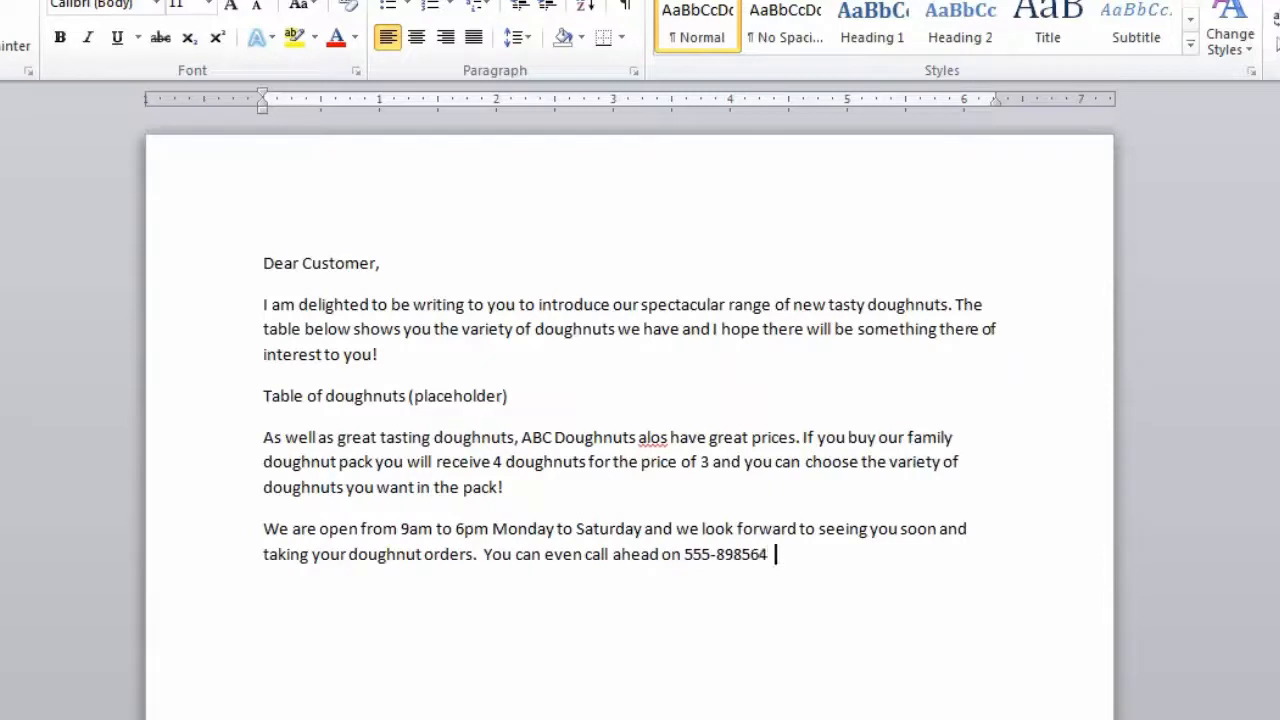
text(uts and beat the queues! )
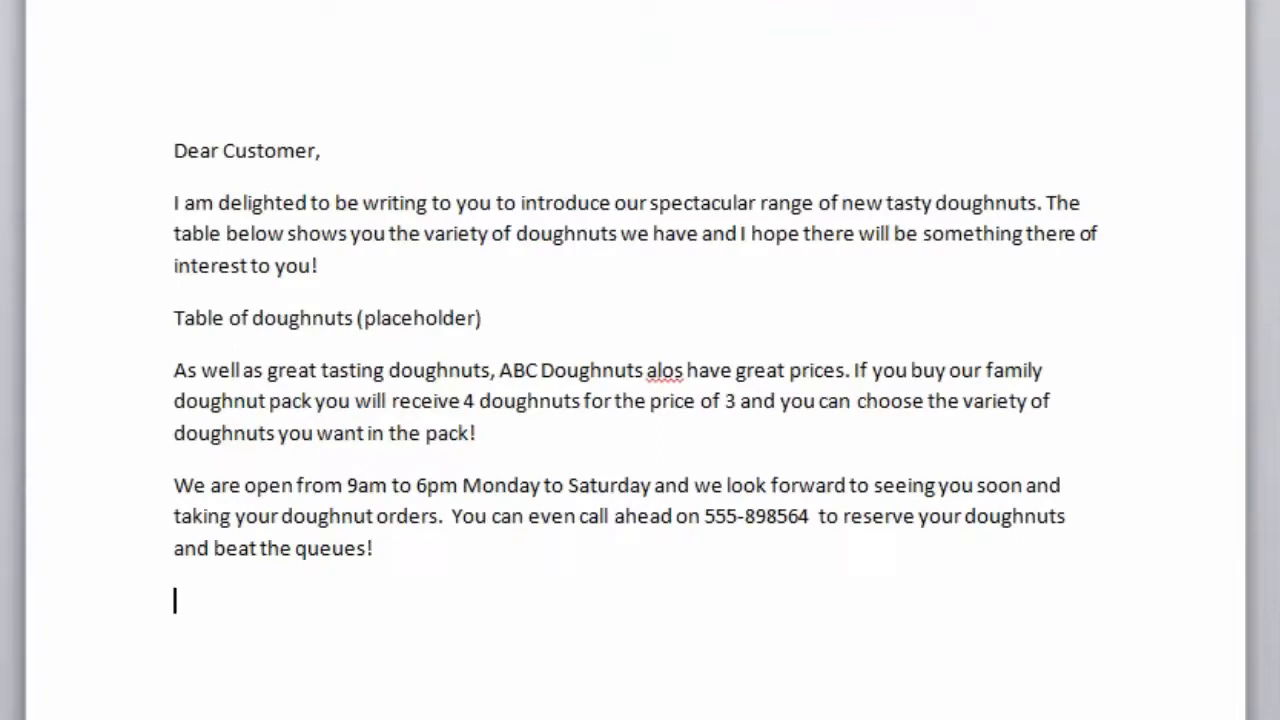
Step: Close the letter with "Yours faithfully", the sender's full name below a signature gap, and "ABC Doughnuts" on a line break directly beneath
text(Yours faithfully)
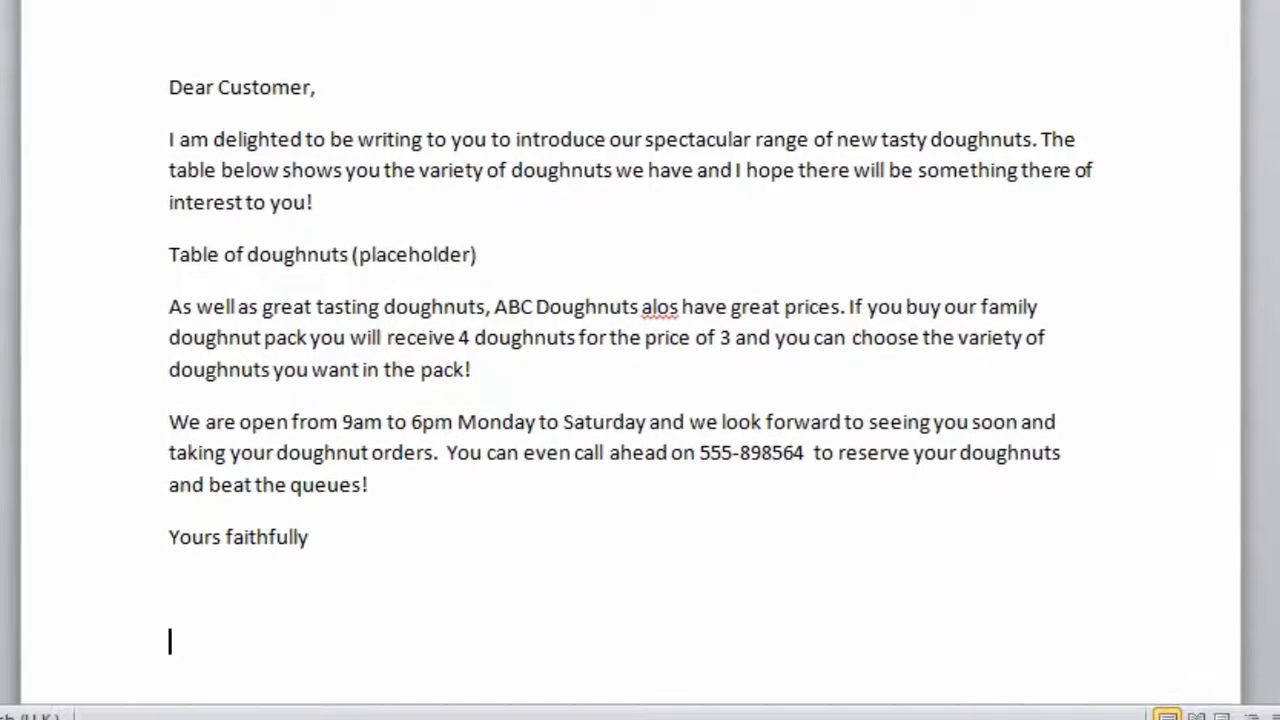
text(Jim Bloggs)
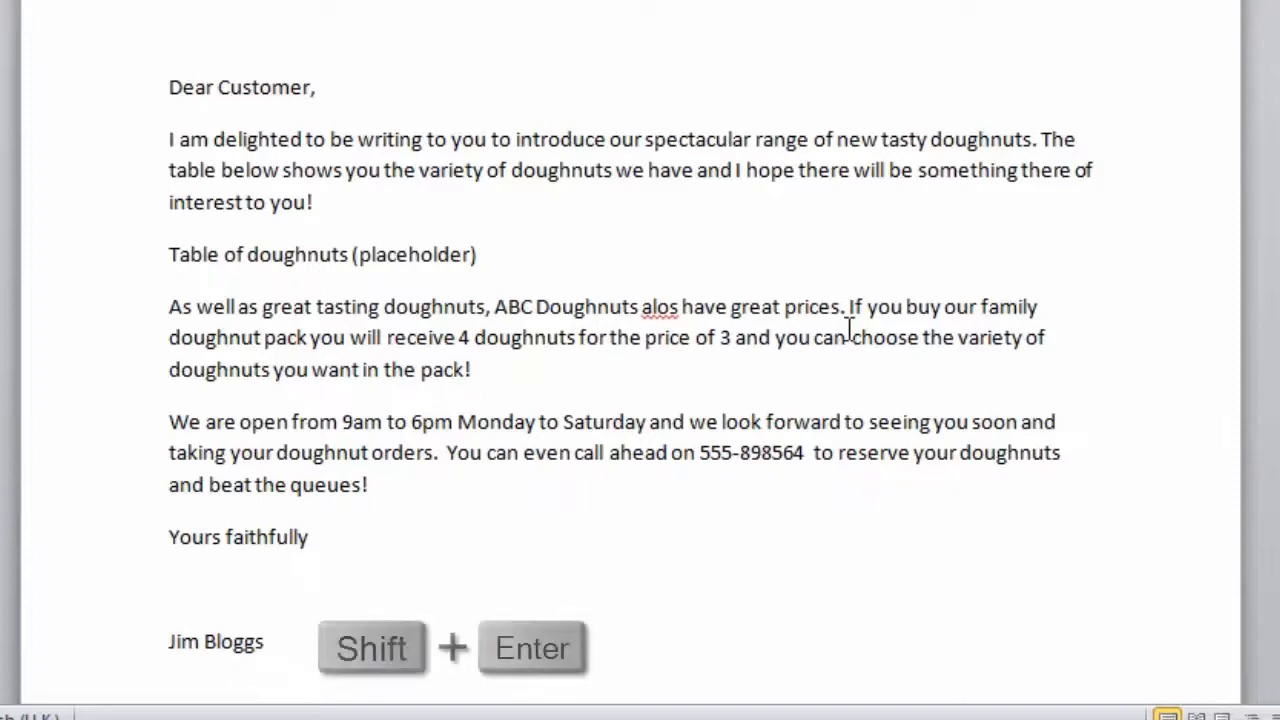
key(shift+Return)
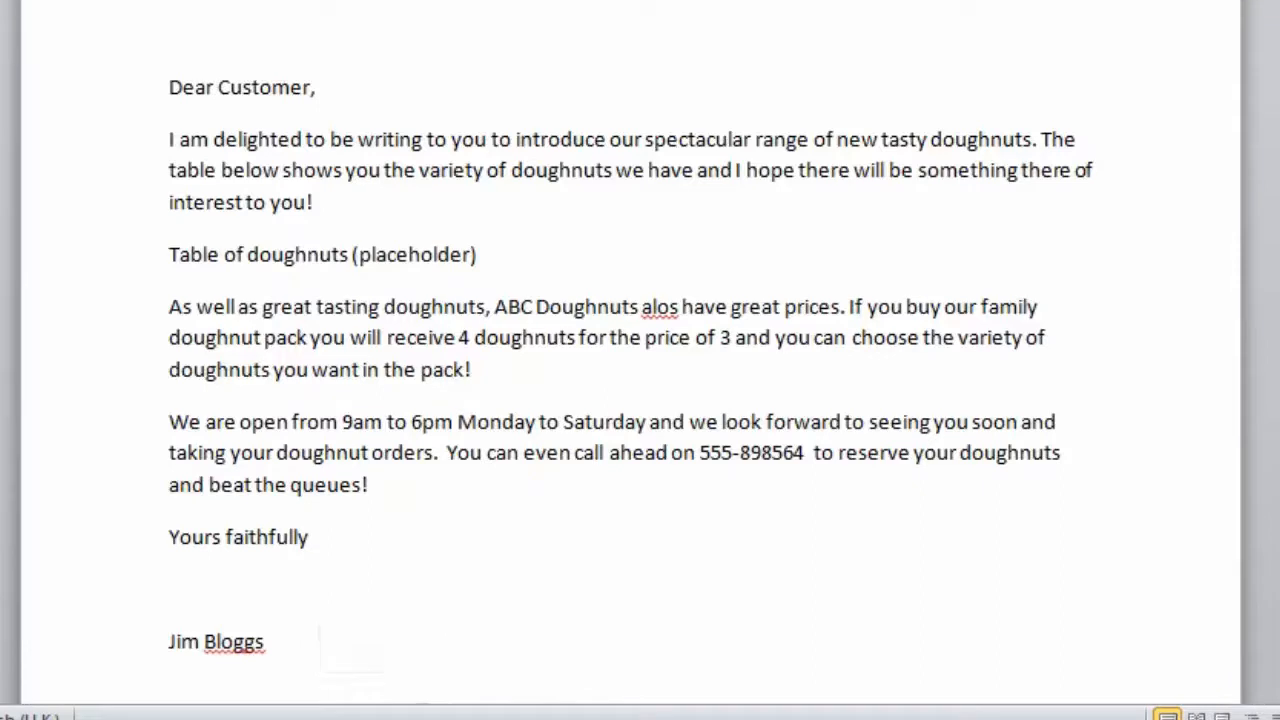
text(ABC Doughnuts)
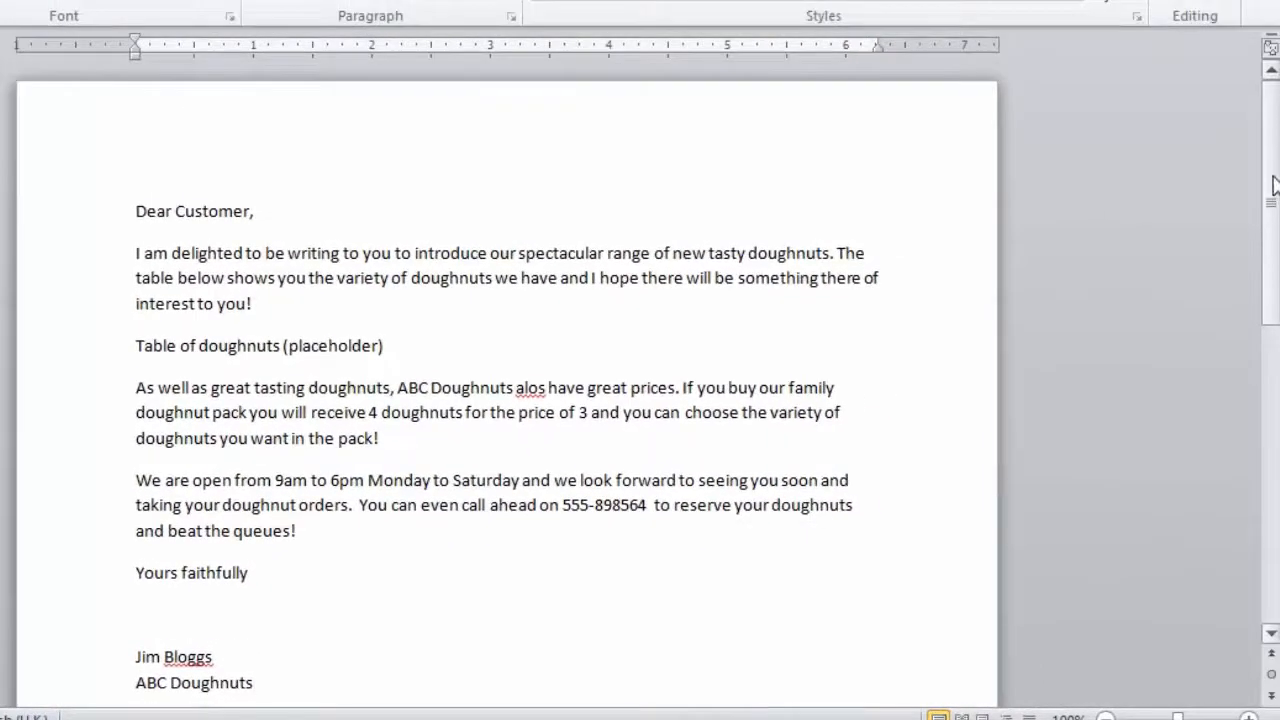
Step: Look over the whole letter from the greeting down to the signature and back up
mouse_move(1274, 189)
mouse_down()
mouse_move(1263, 408)
mouse_move(1270, 197)
mouse_up()
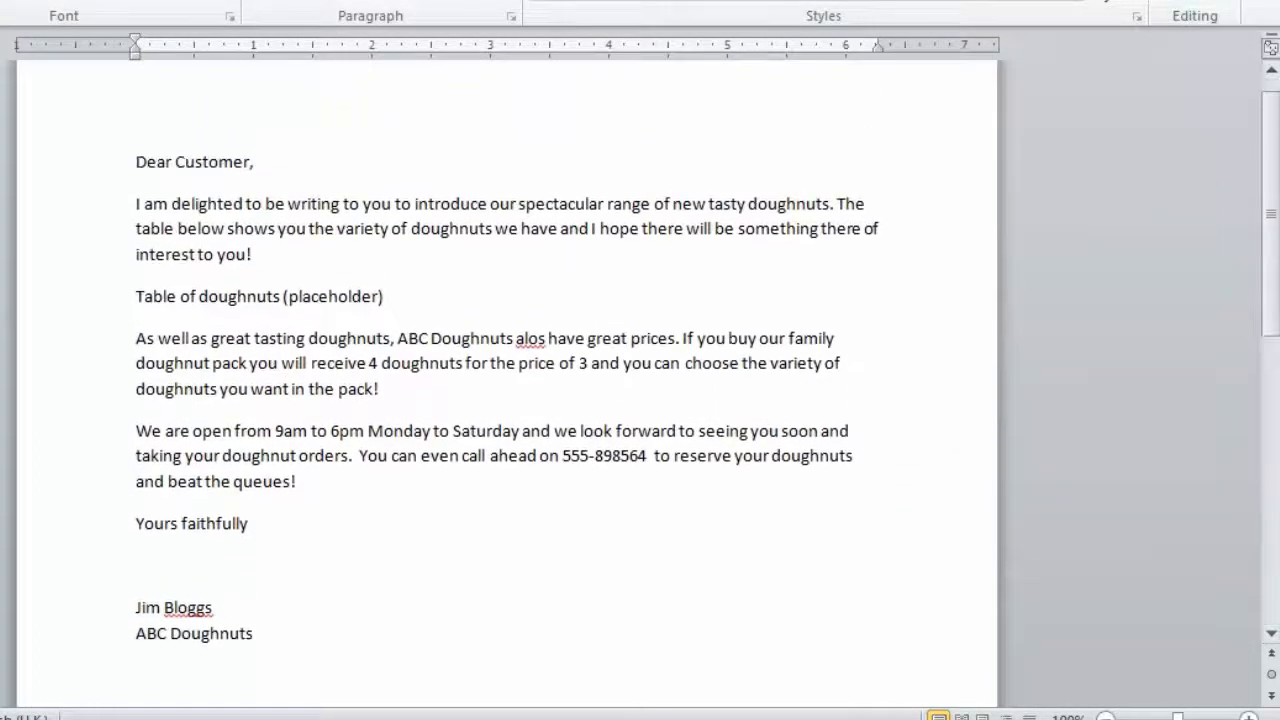
key(Page_Down)
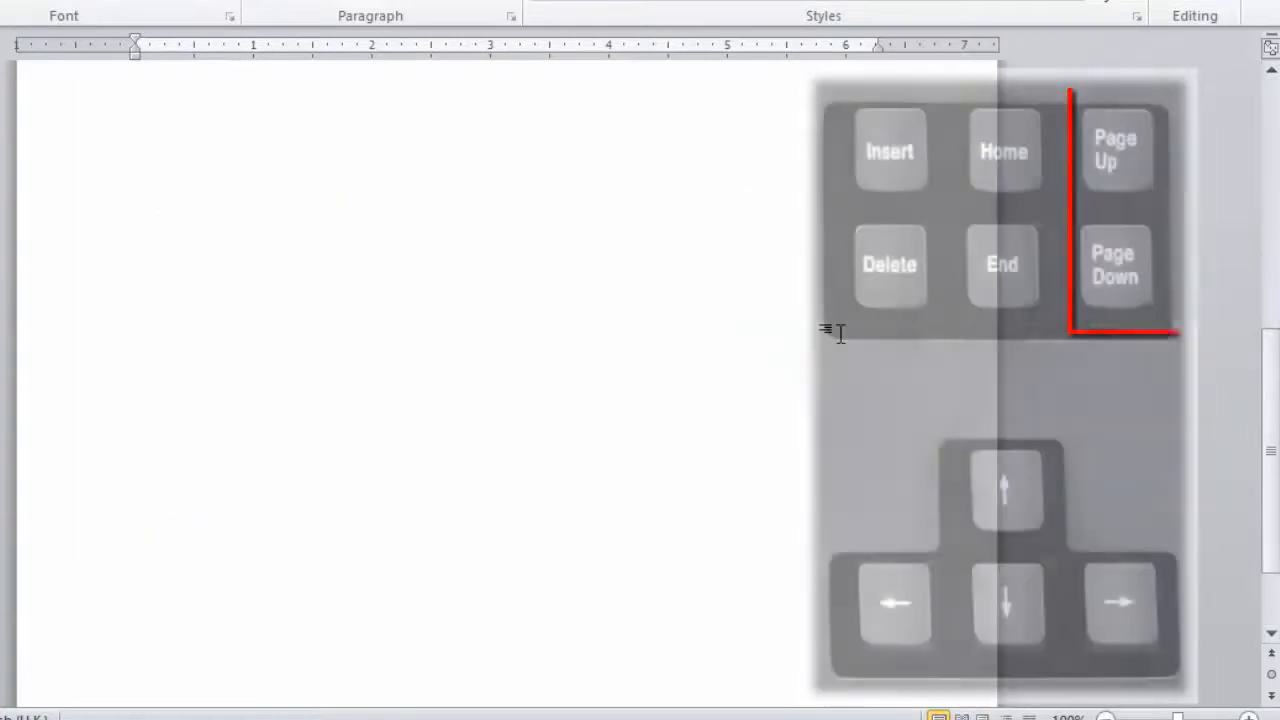
key(Page_Up)
key(Page_Up)
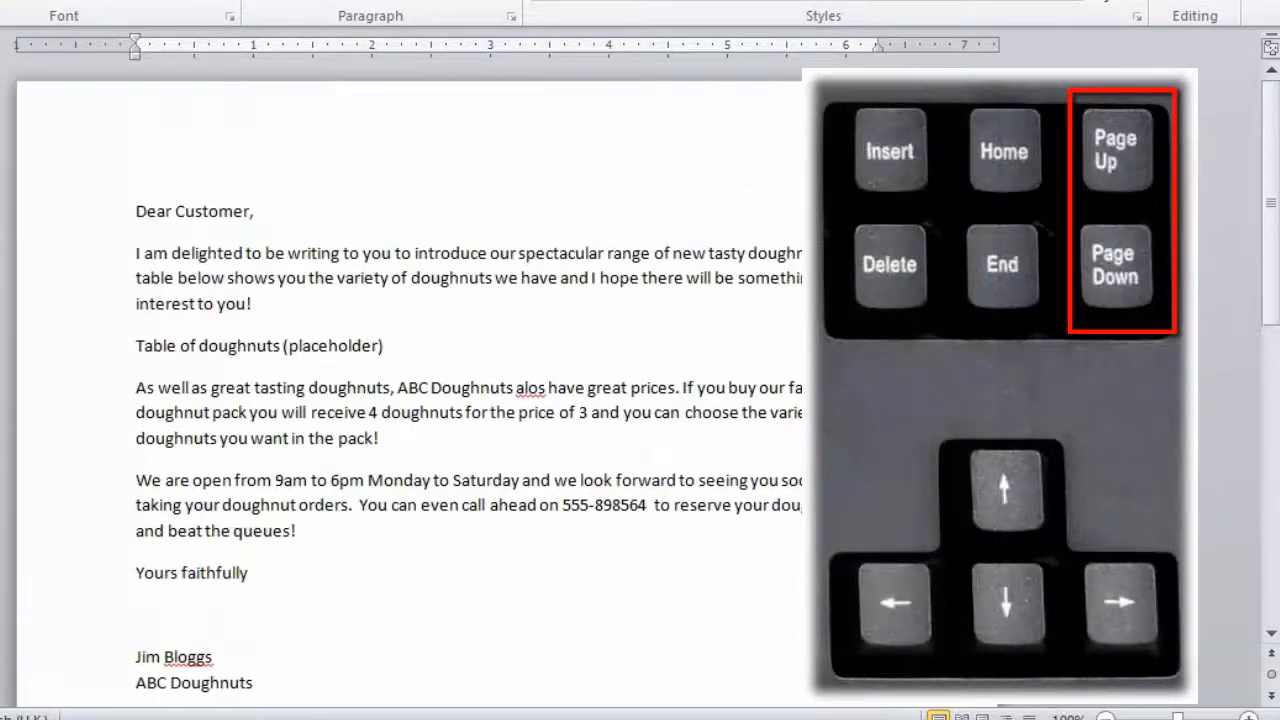
key(End)
key(Down)
key(Down)
key(Down)
key(Down)
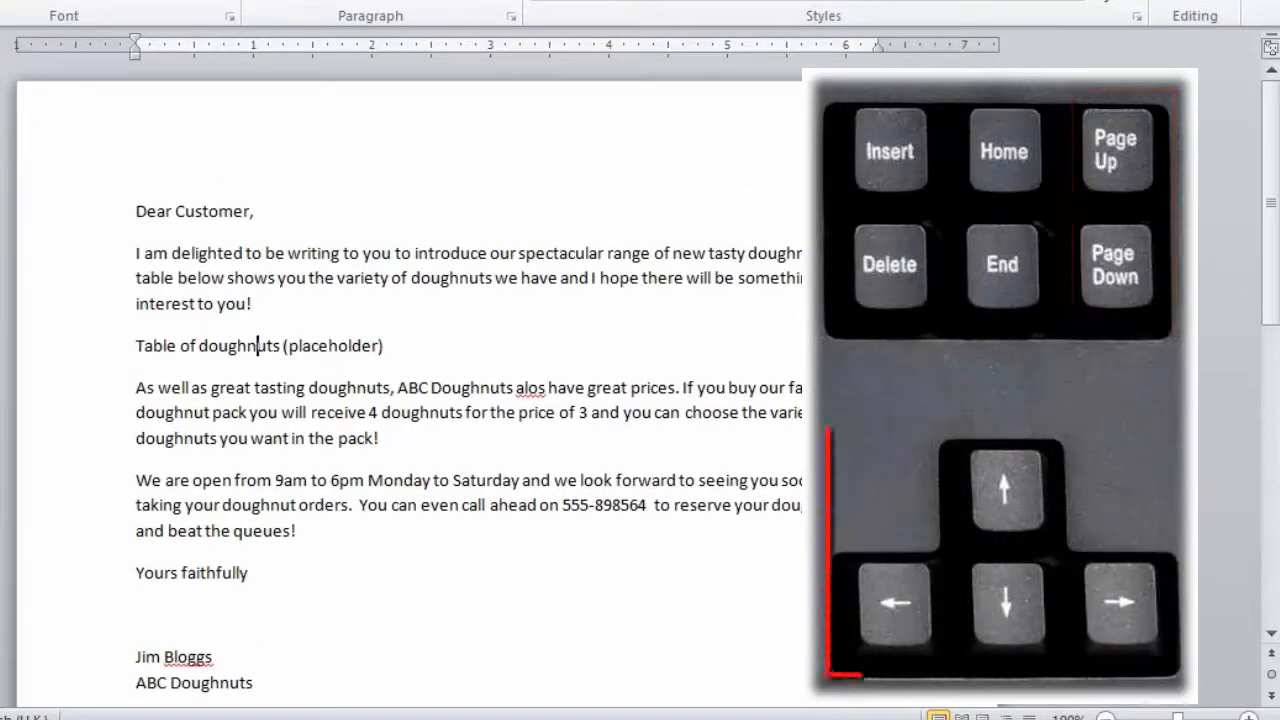
key(Down)
key(Down)
key(Down)
key(Down)
key(Down)
key(Down)
key(Down)
key(Down)
key(Down)
key(Down)
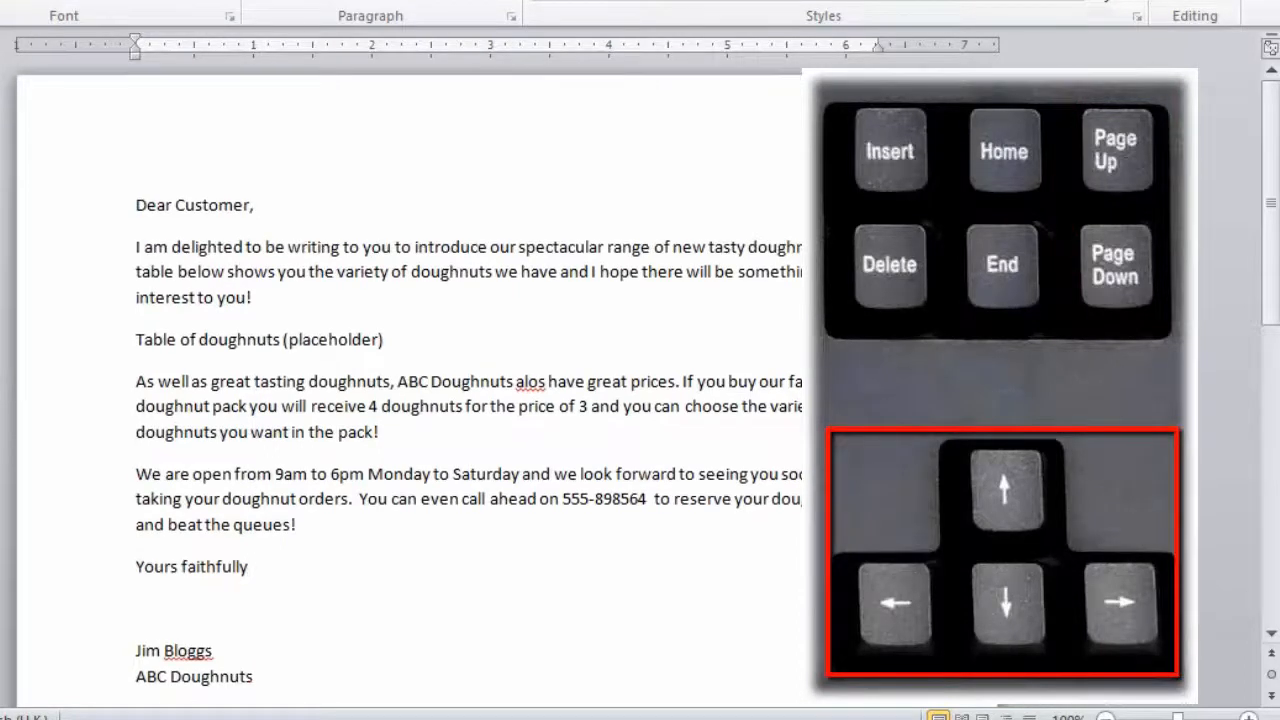
key(Up)
key(Up)
key(Up)
key(Up)
key(Up)
key(Up)
key(Up)
key(Up)
key(Up)
key(Up)
key(Up)
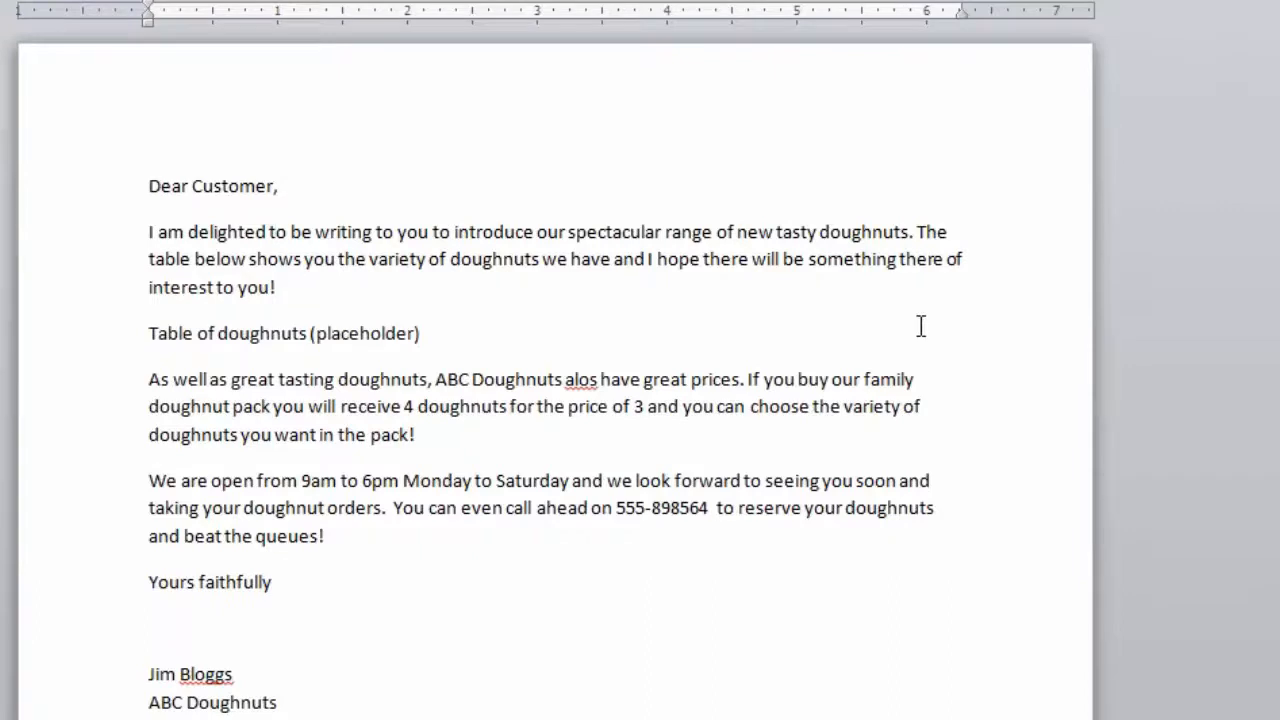
Step: Run the spelling and grammar check, changing "alos" to "also" and adding the sender's surname to the dictionary
key(F7)
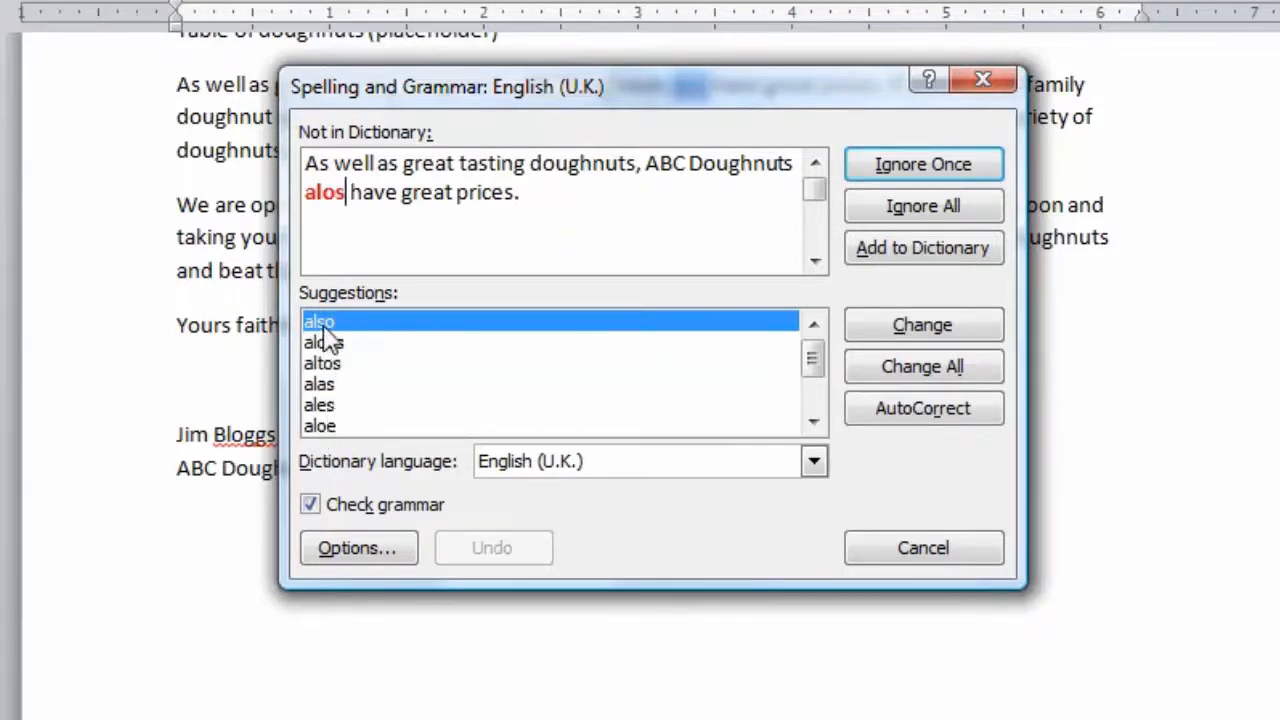
click(880, 323)
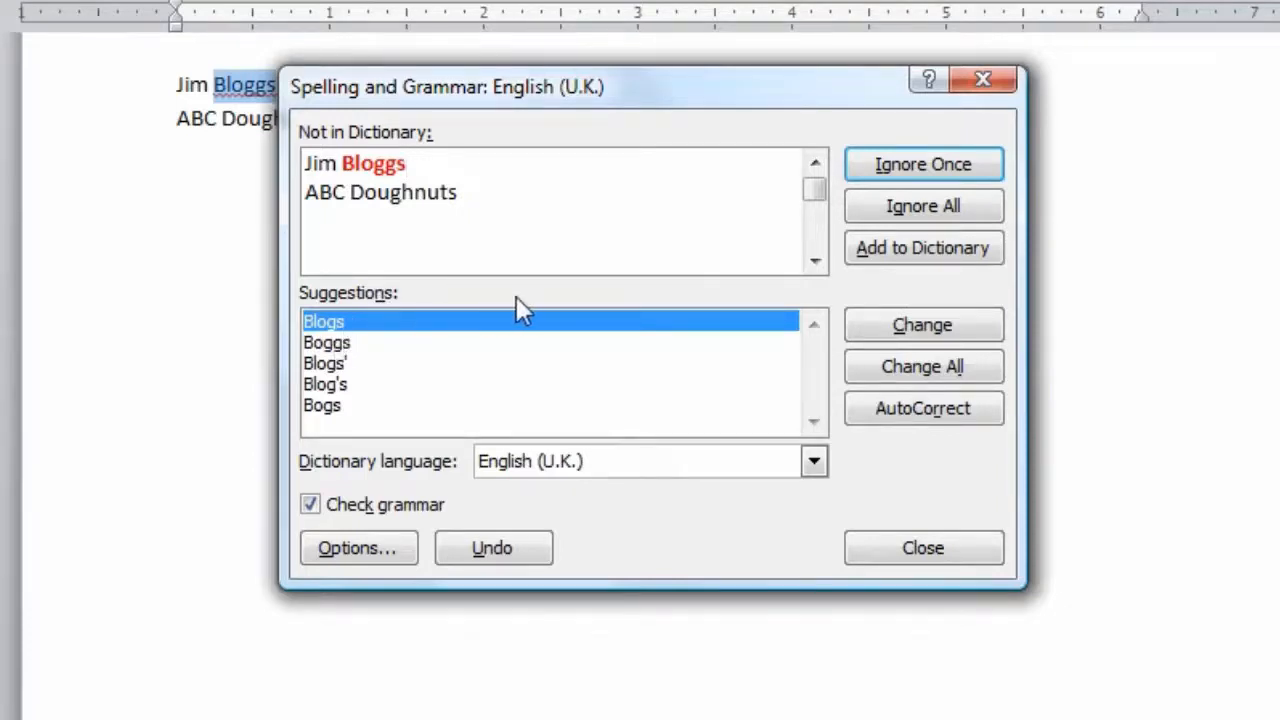
click(931, 252)
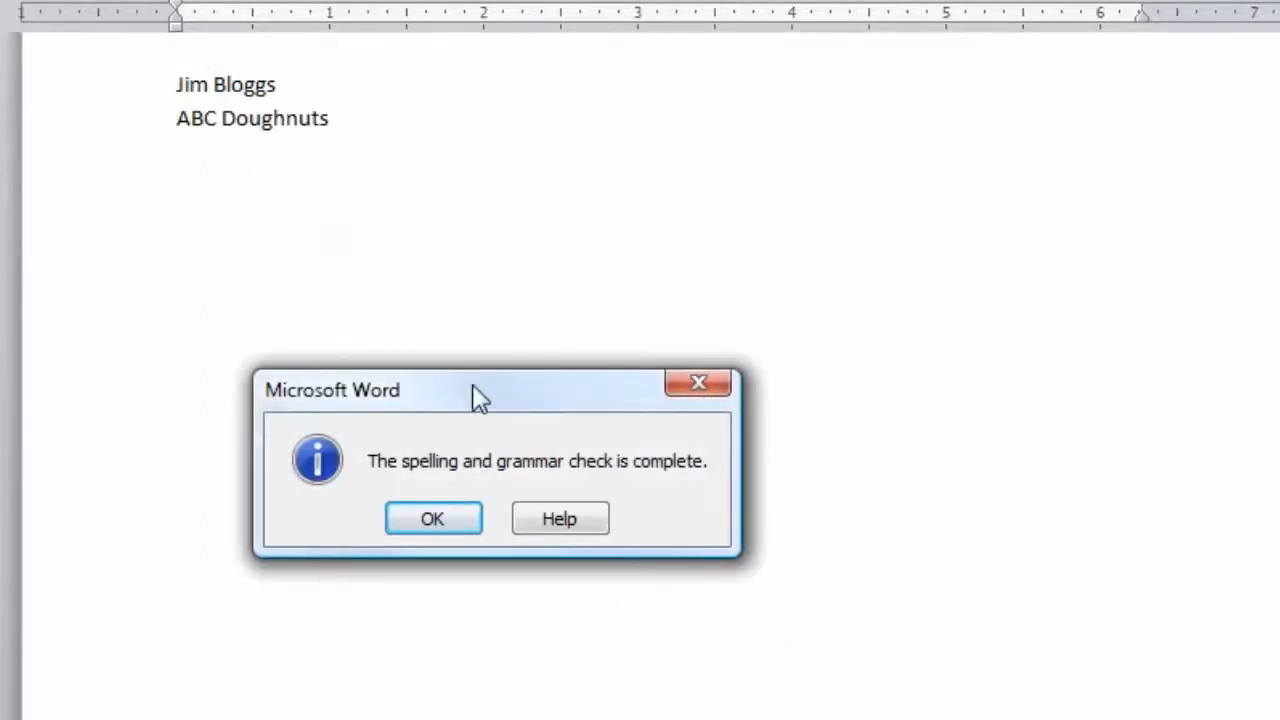
drag(477, 397, 512, 190)
click(468, 314)
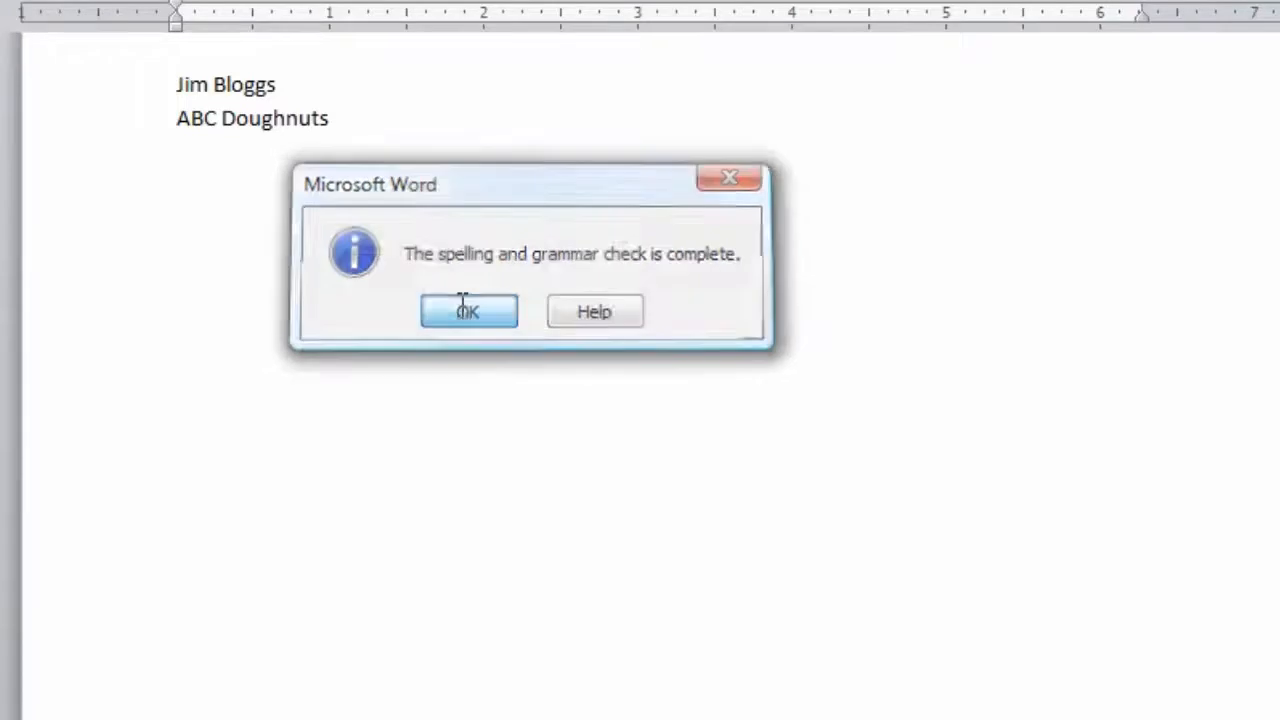
Step: Save the letter in the Word Tutorials folder as "ABC Doughnuts Promo Letter" in Word Document (*.docx) format
scroll(817, 357, up, 2)
scroll(817, 357, up, 5)
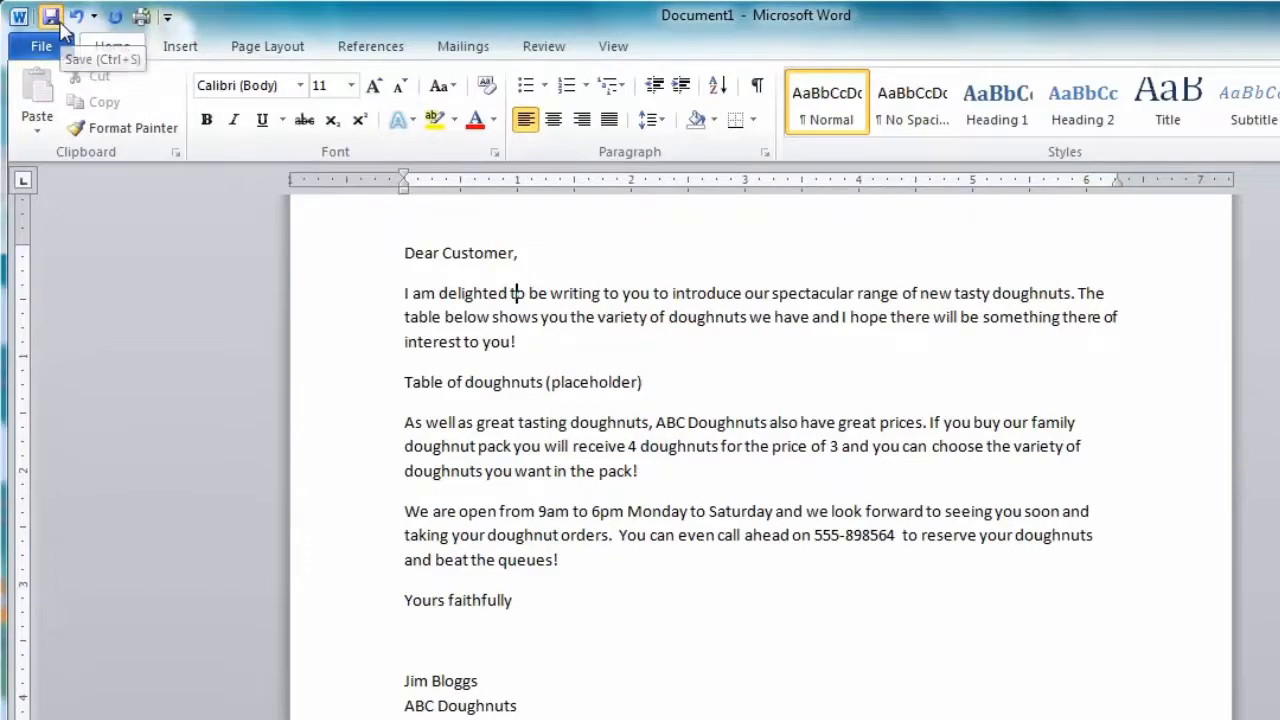
click(52, 17)
drag(118, 28, 657, 146)
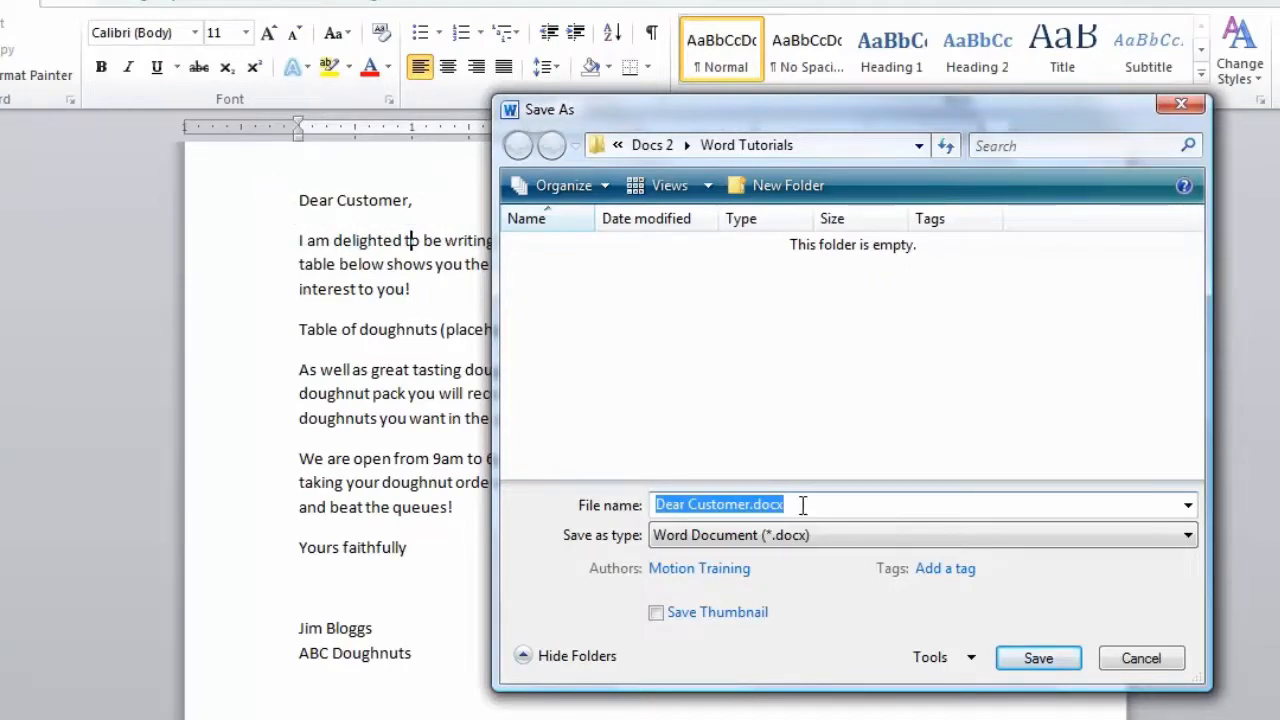
text(A)
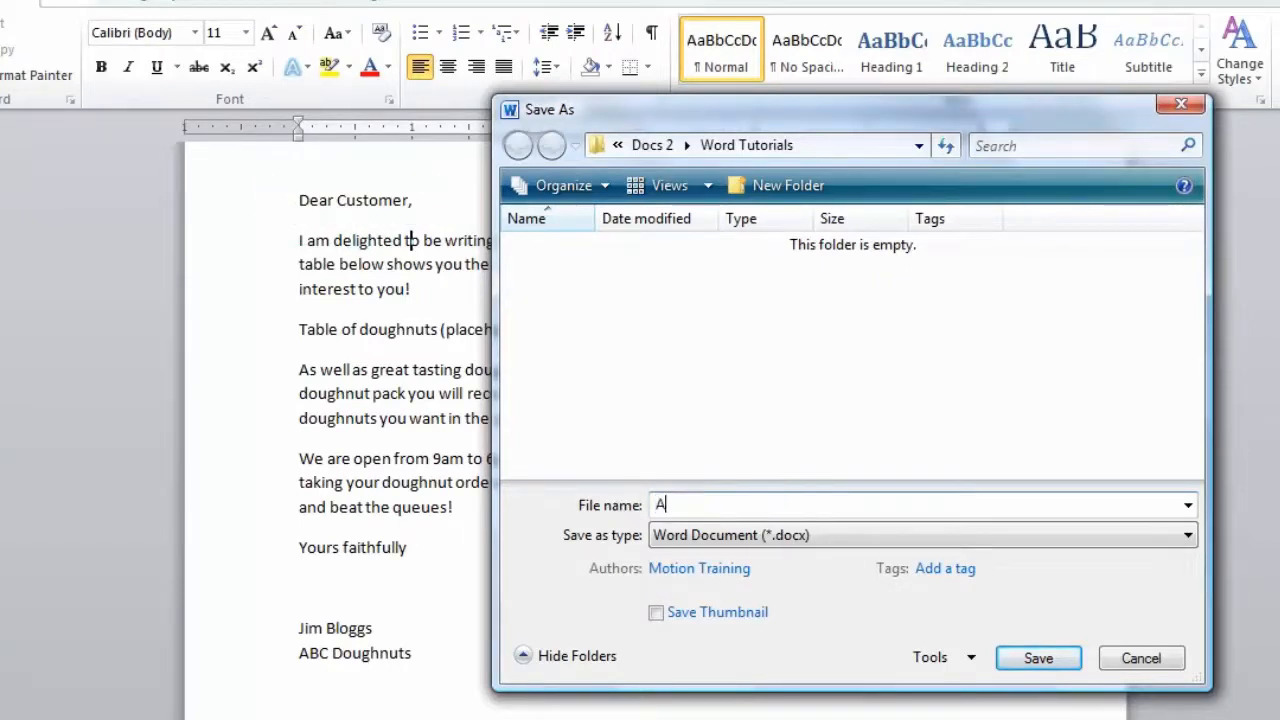
text(BC Dough)
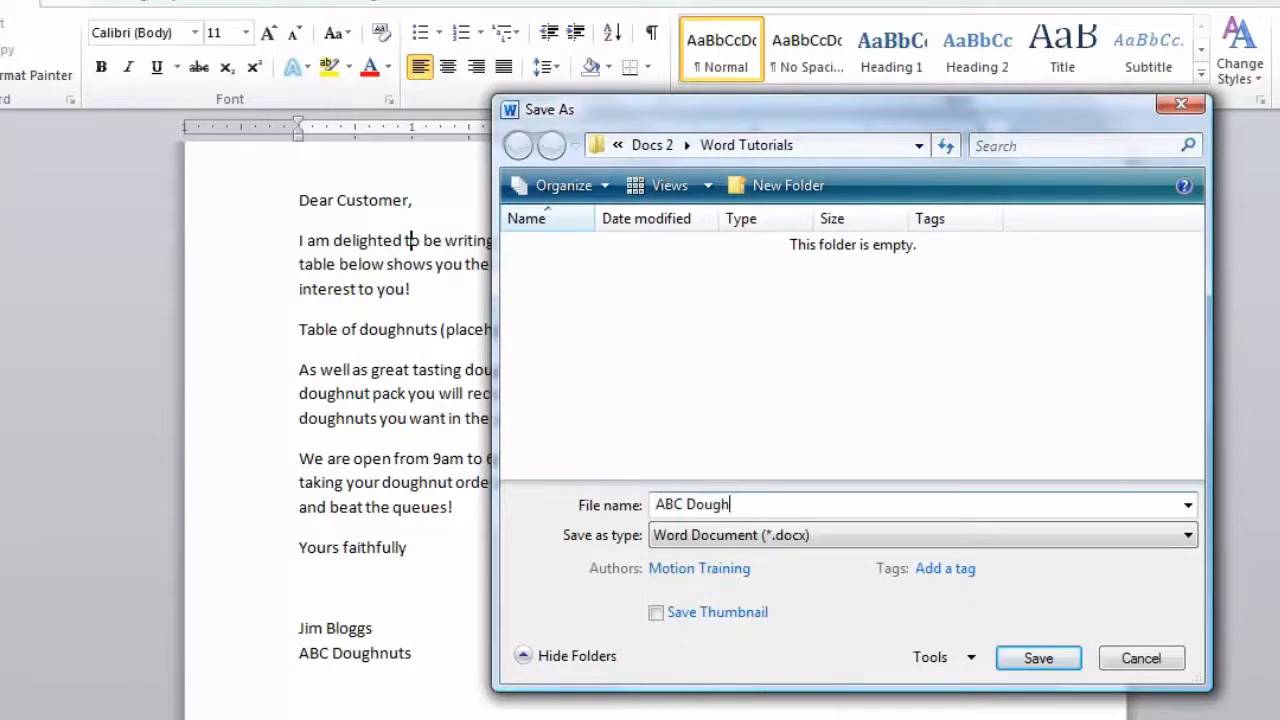
text(nuts Promo Let)
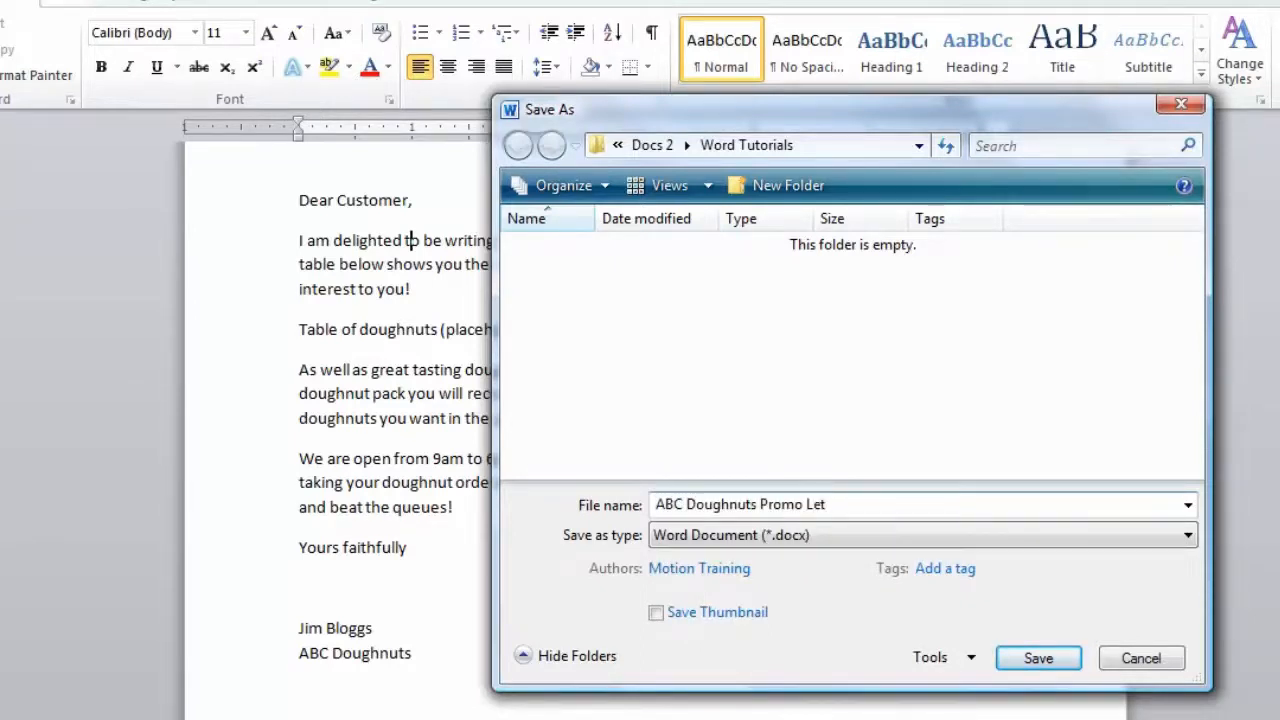
text(ter)
click(1022, 660)
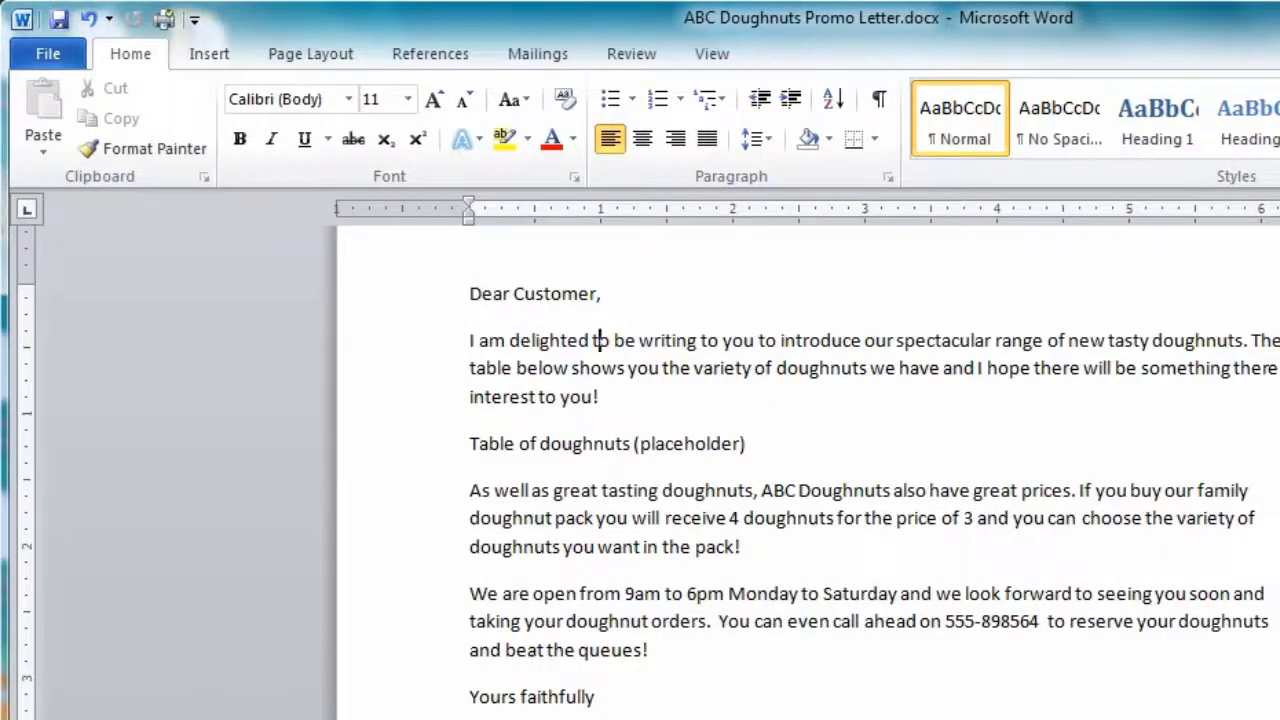
Step: Save the letter under its current name and check the file's save options before returning to the document
key(ctrl+s)
click(38, 55)
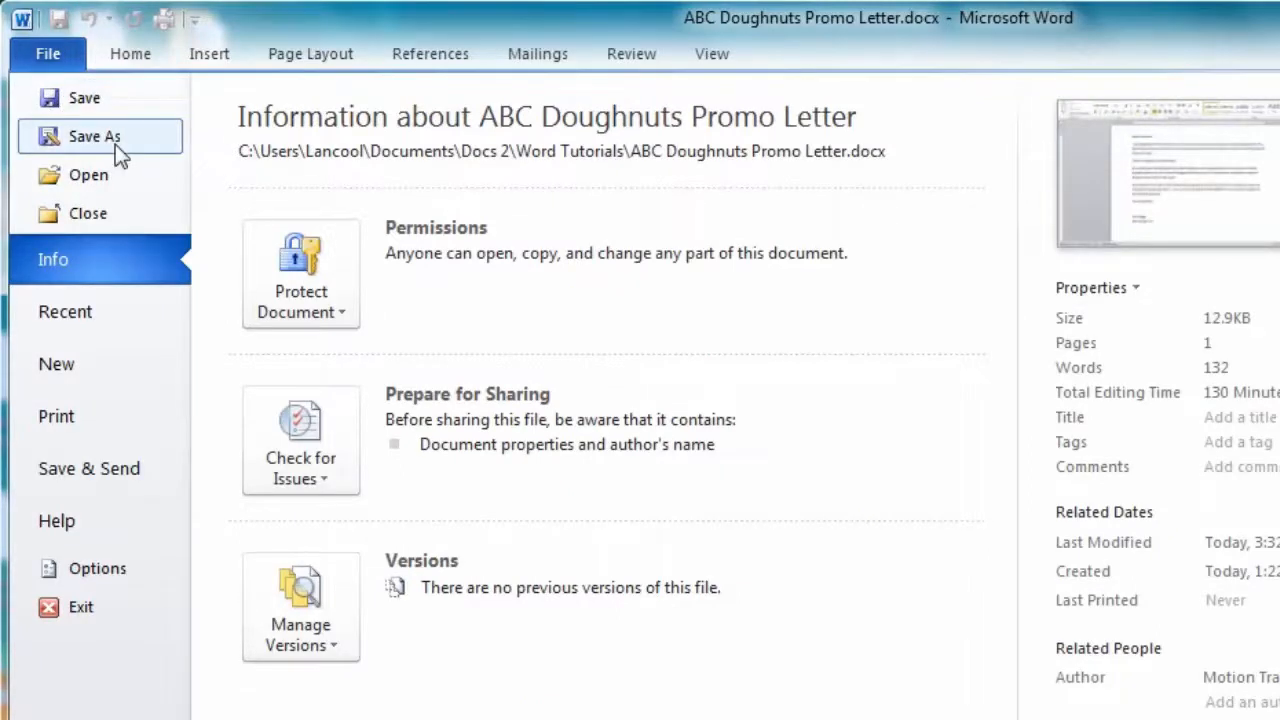
click(125, 57)
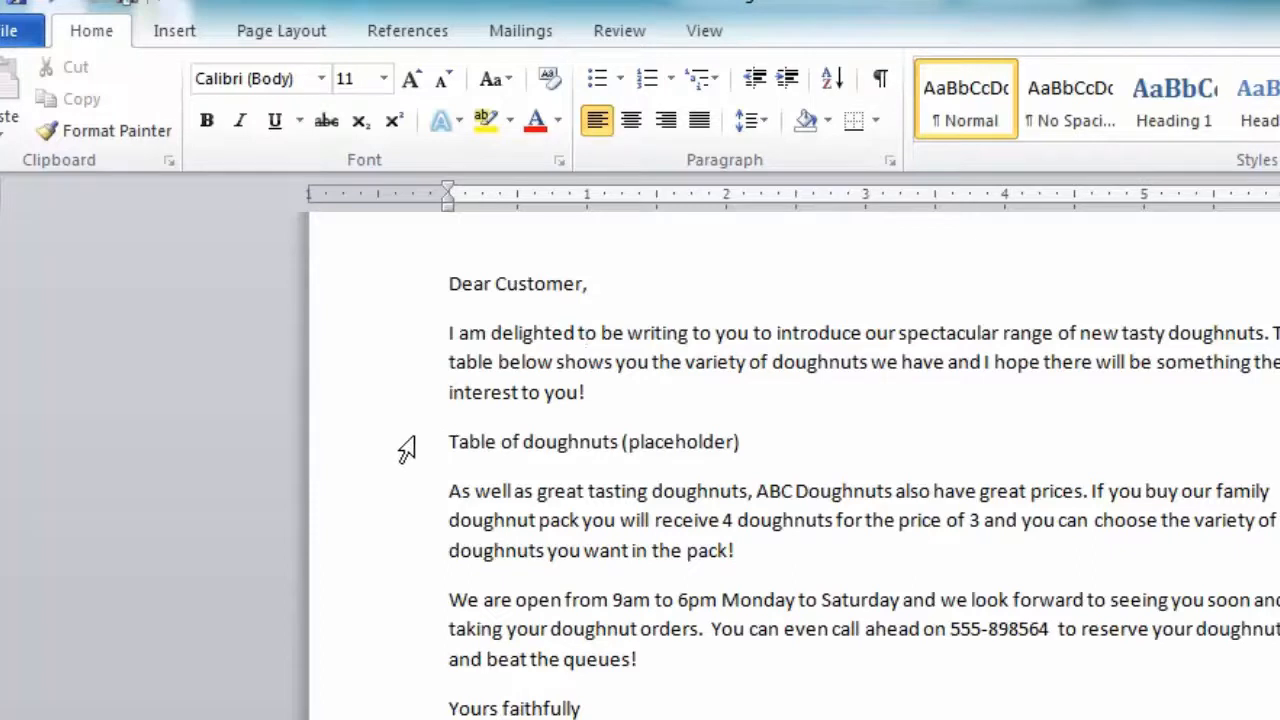
Step: Replace the line "Table of doughnuts (placeholder)" with an empty paragraph and place the cursor in it
click(406, 450)
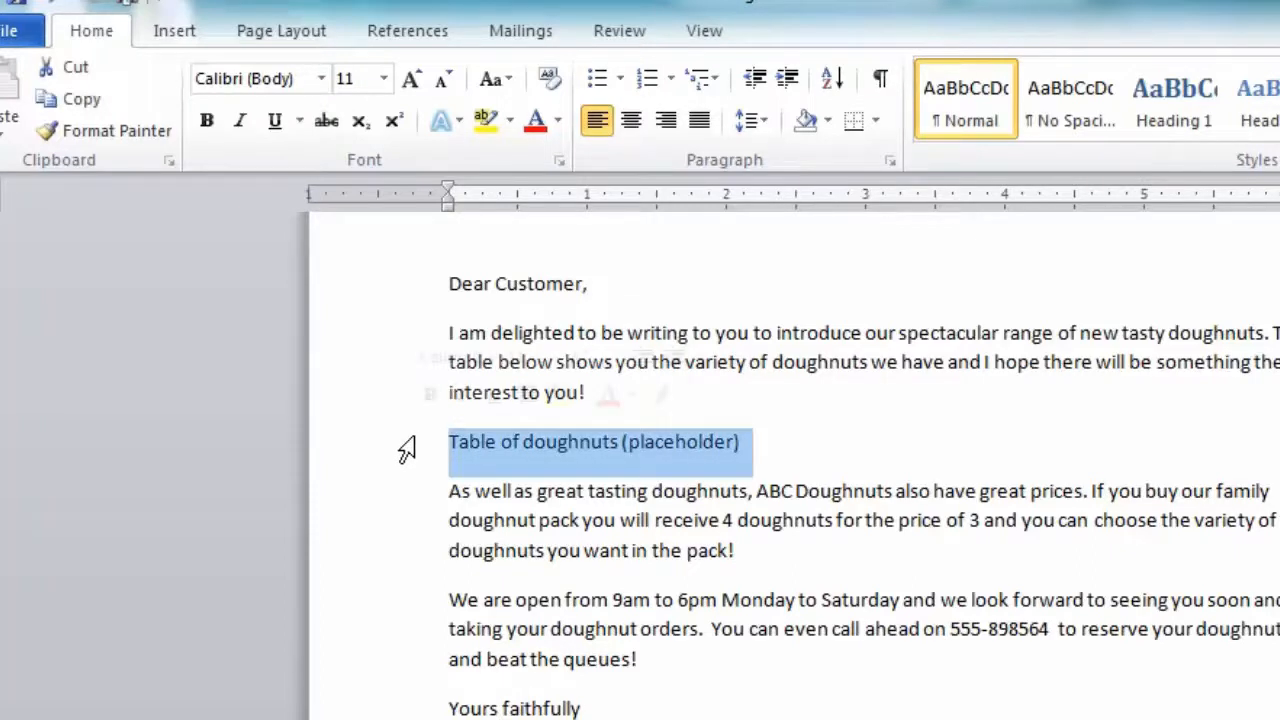
key(Delete)
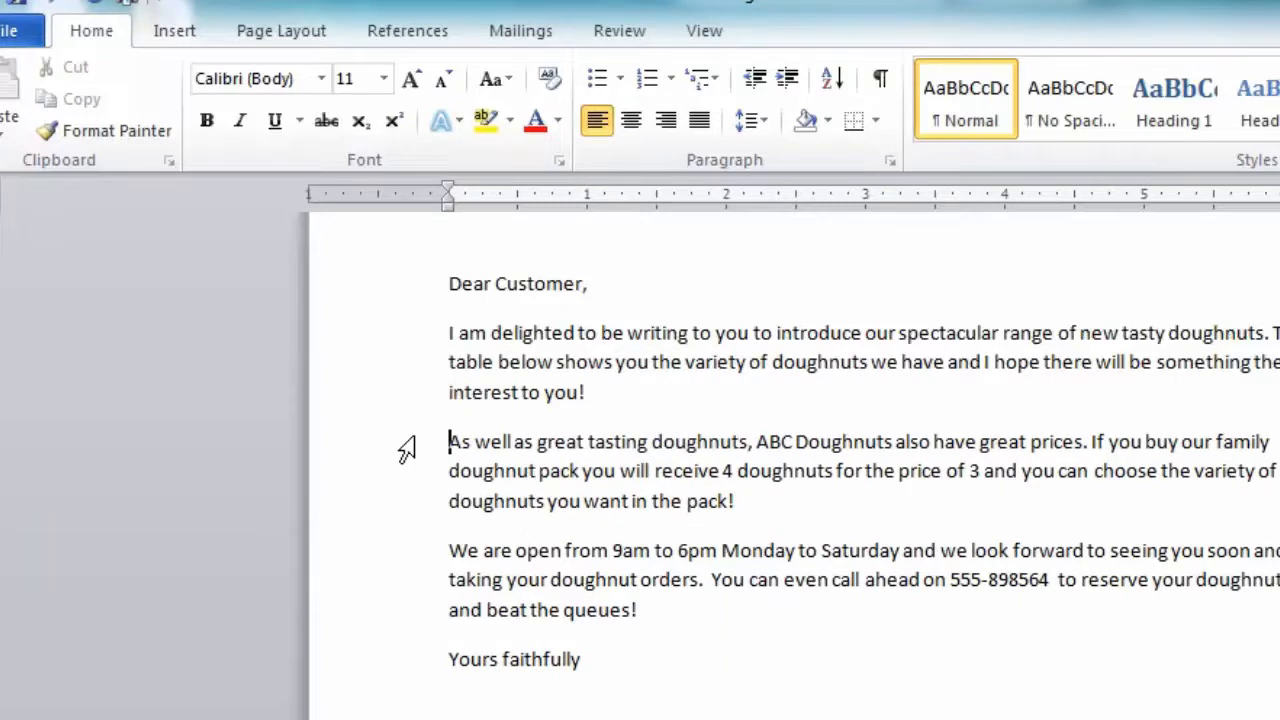
key(Return)
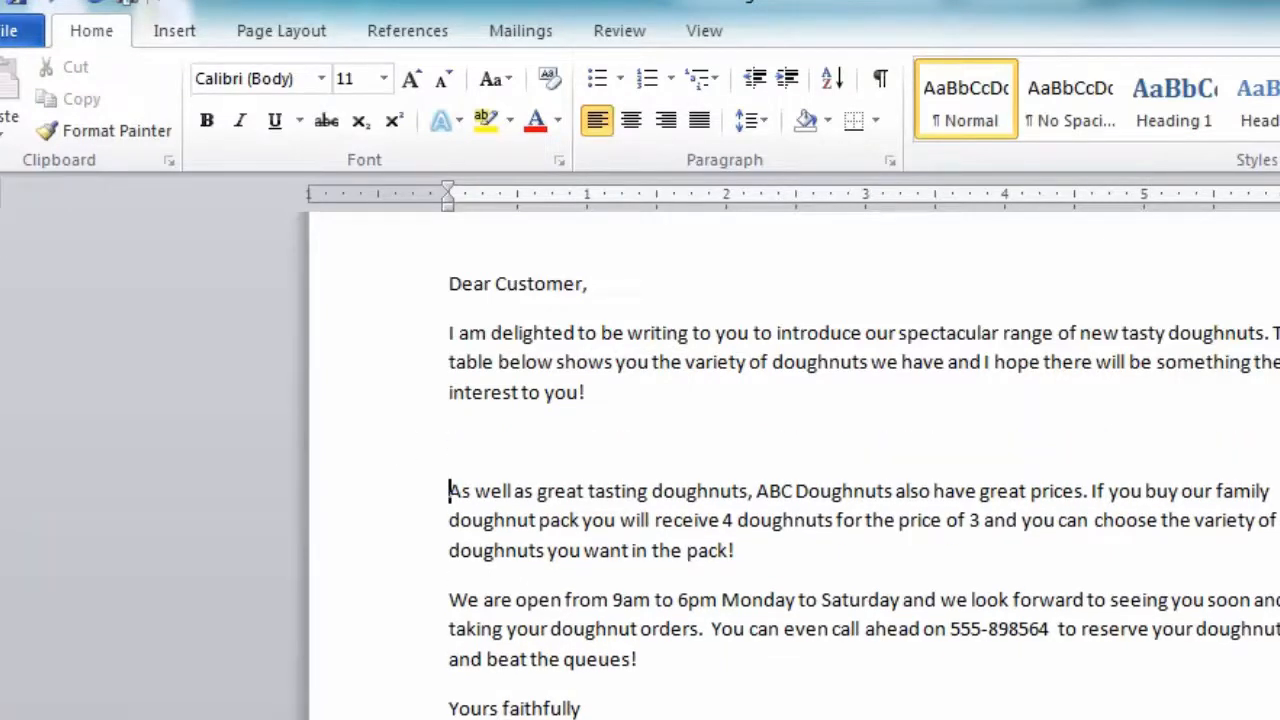
key(Up)
Step: Insert a table of three columns and four rows in the empty paragraph below the introduction
click(186, 40)
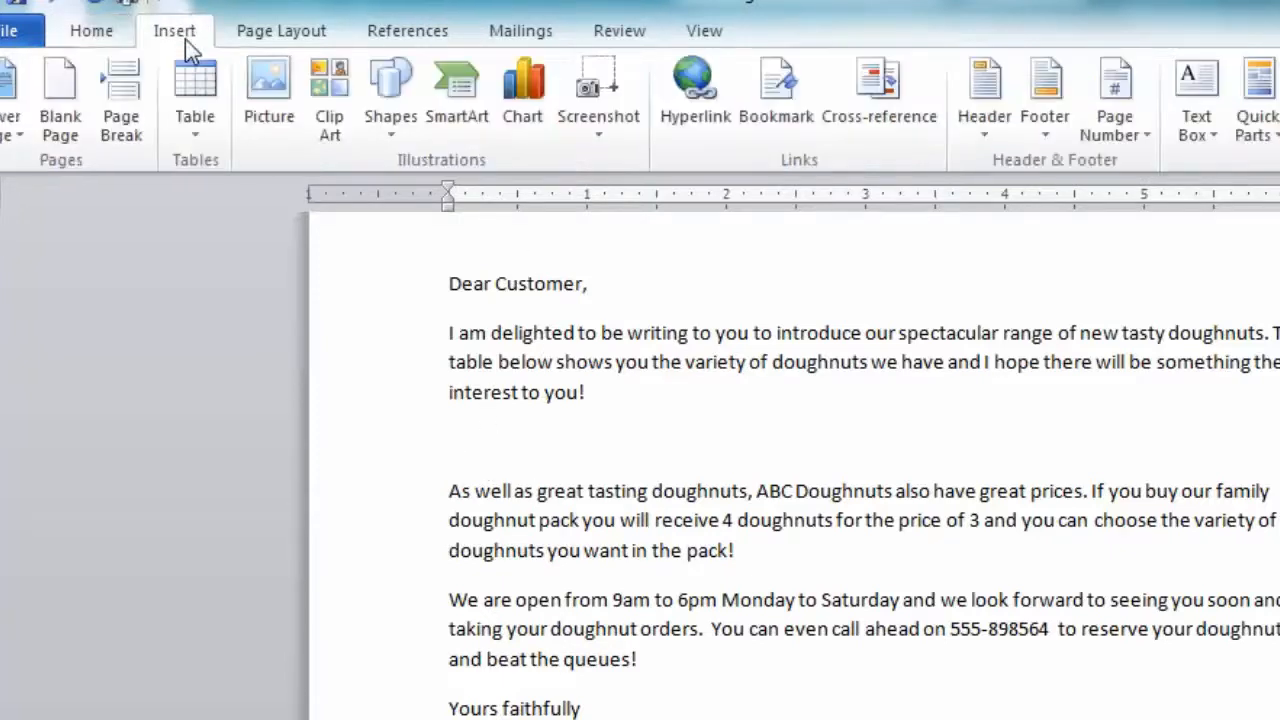
click(190, 136)
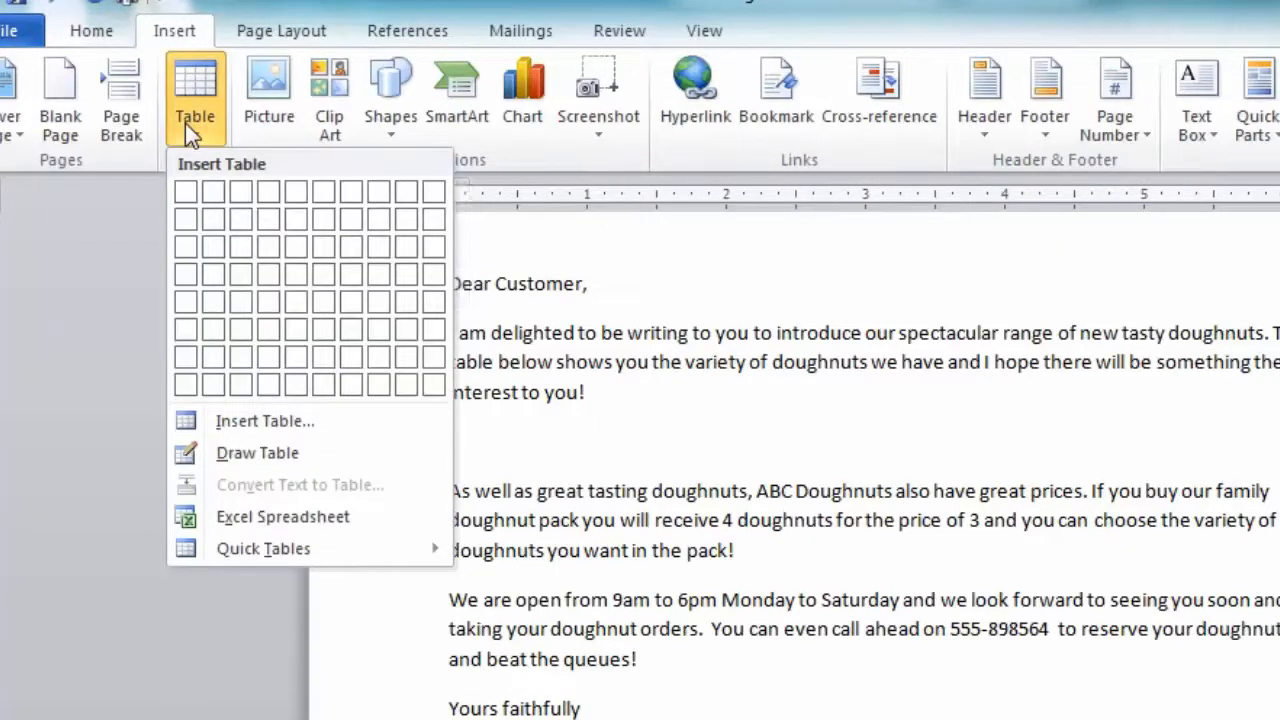
click(242, 277)
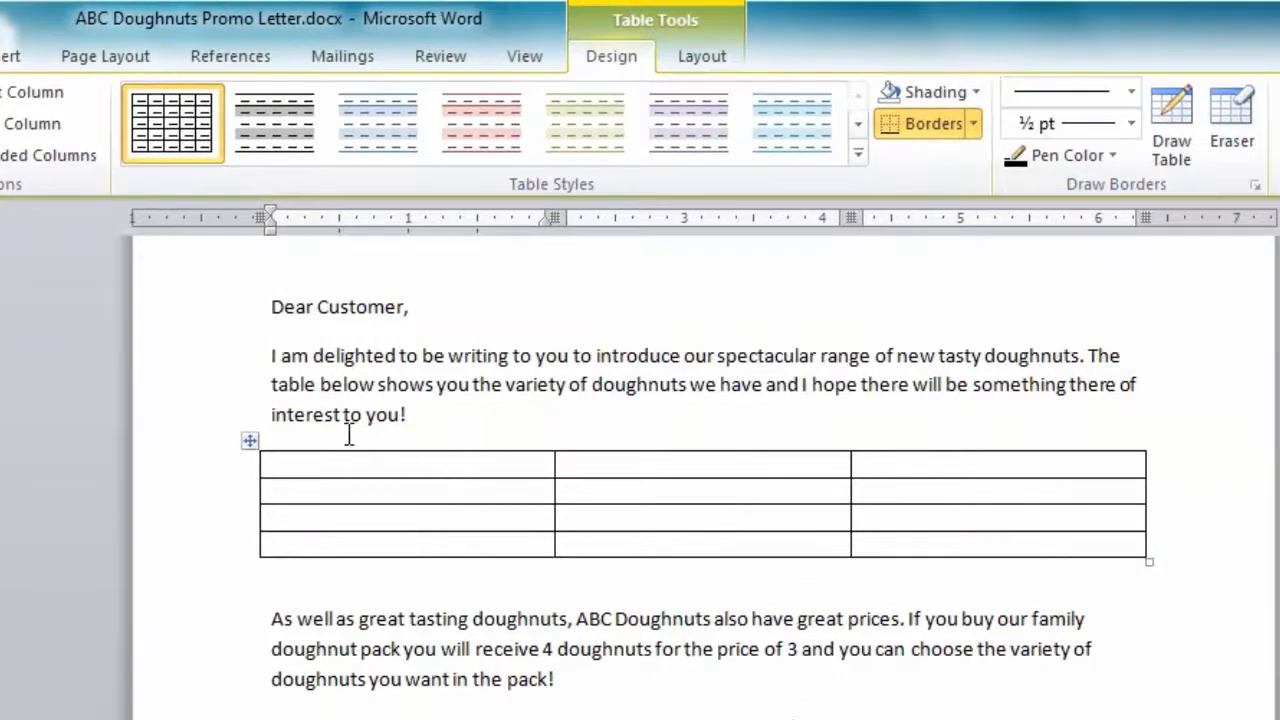
Step: Set the width of all table columns to 1.5" and centre the whole table between the margins
click(249, 441)
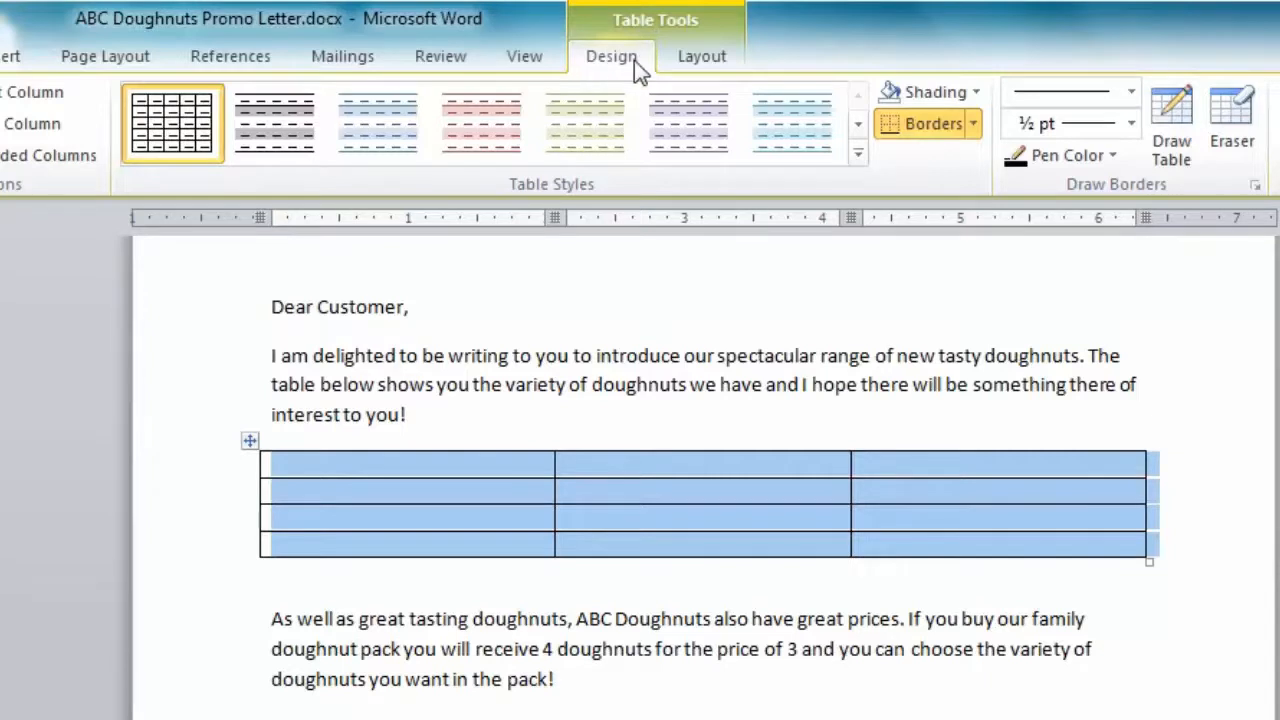
click(690, 57)
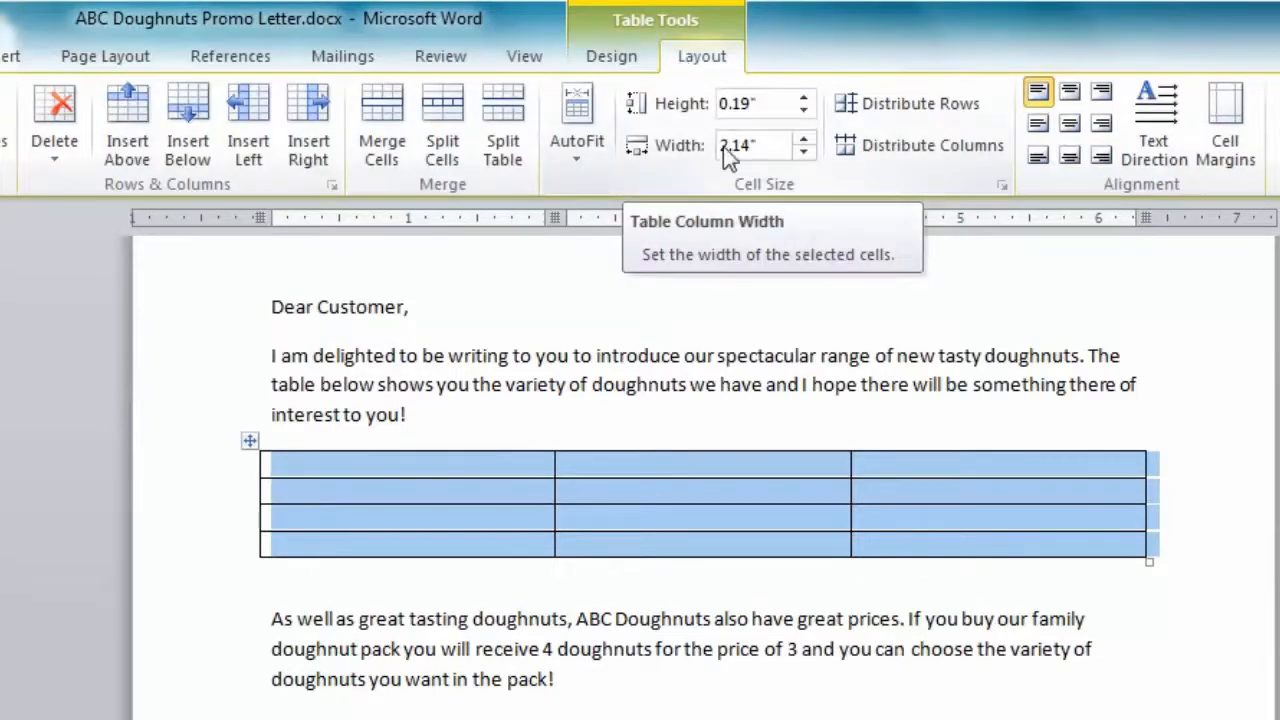
click(804, 152)
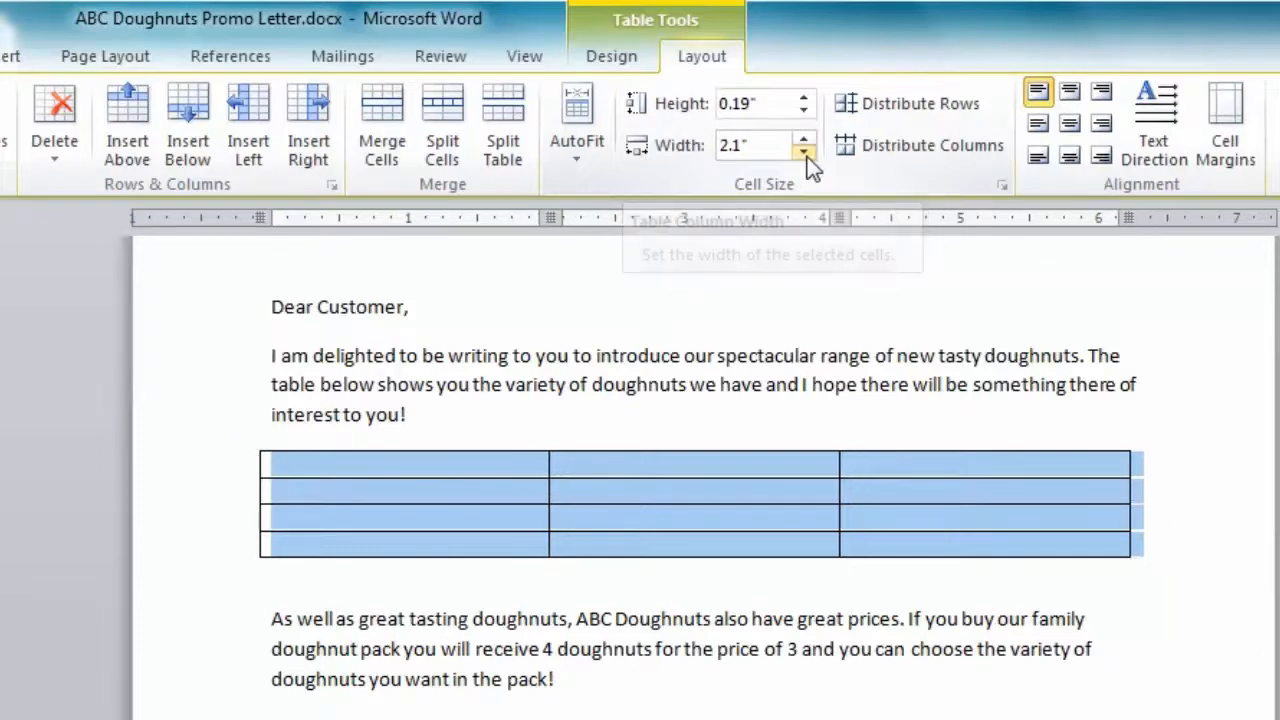
click(804, 152)
click(804, 152)
click(804, 152)
click(804, 152)
click(804, 152)
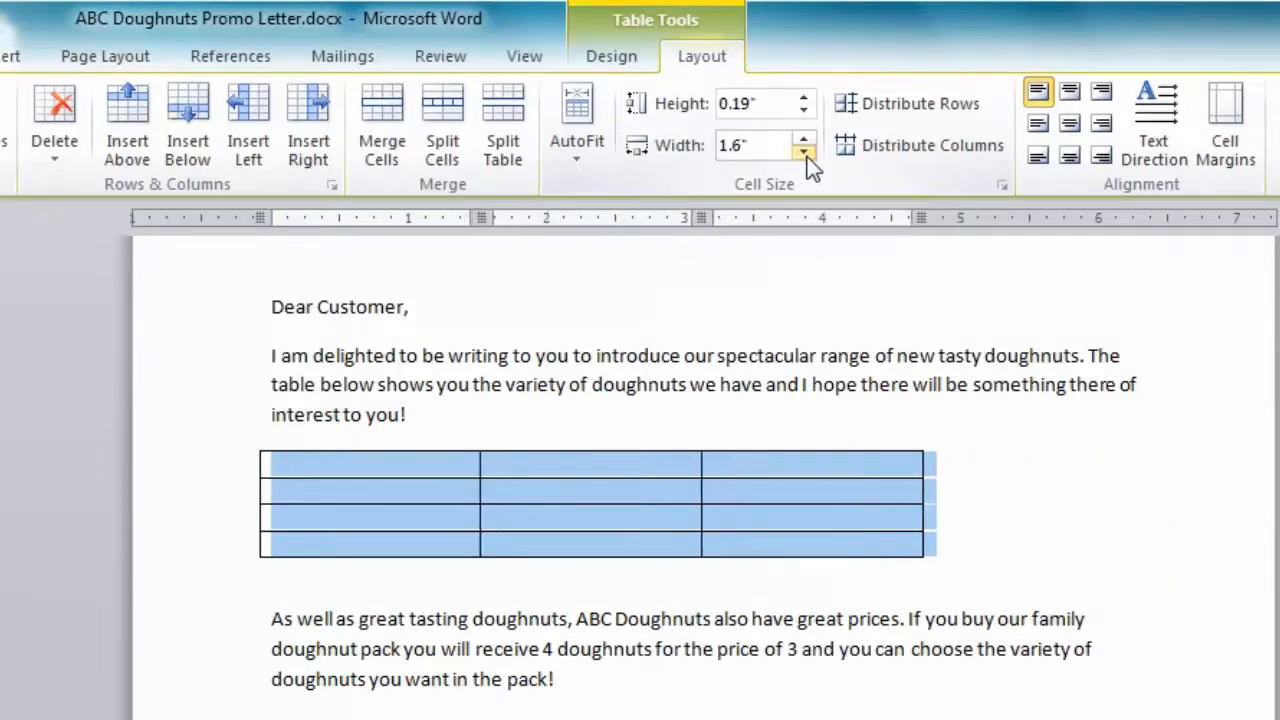
click(804, 152)
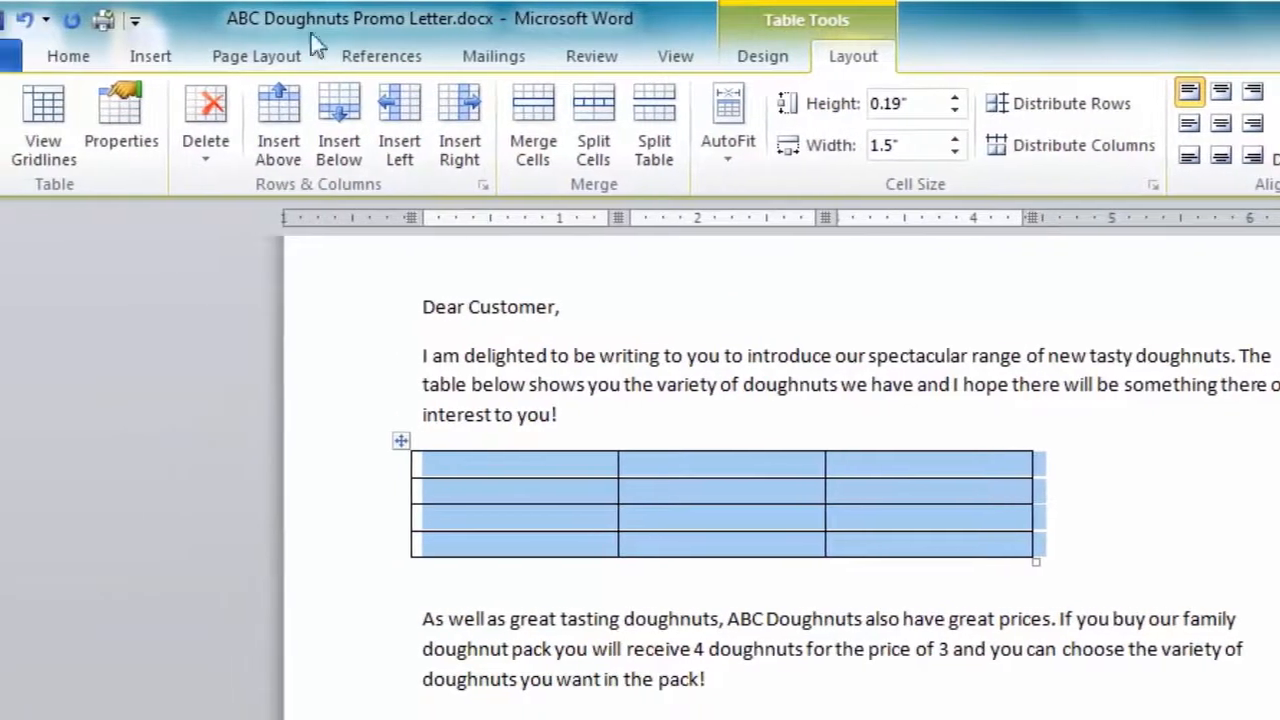
click(36, 56)
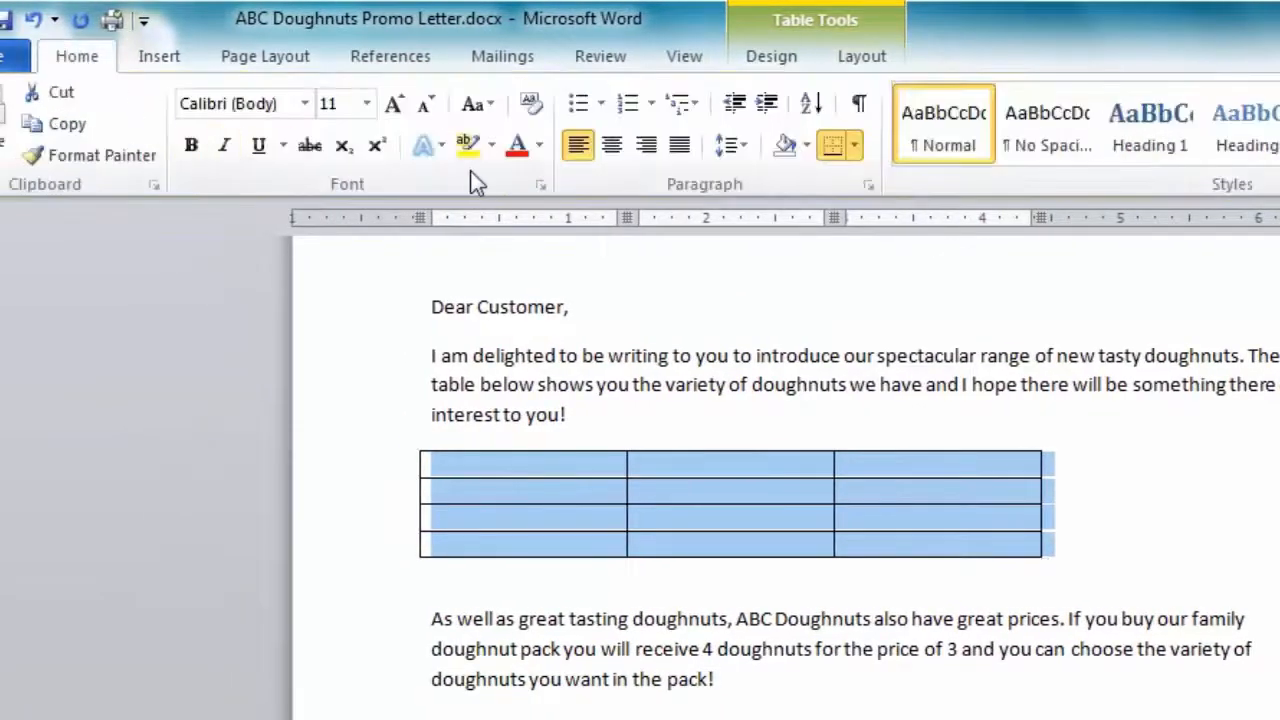
click(611, 146)
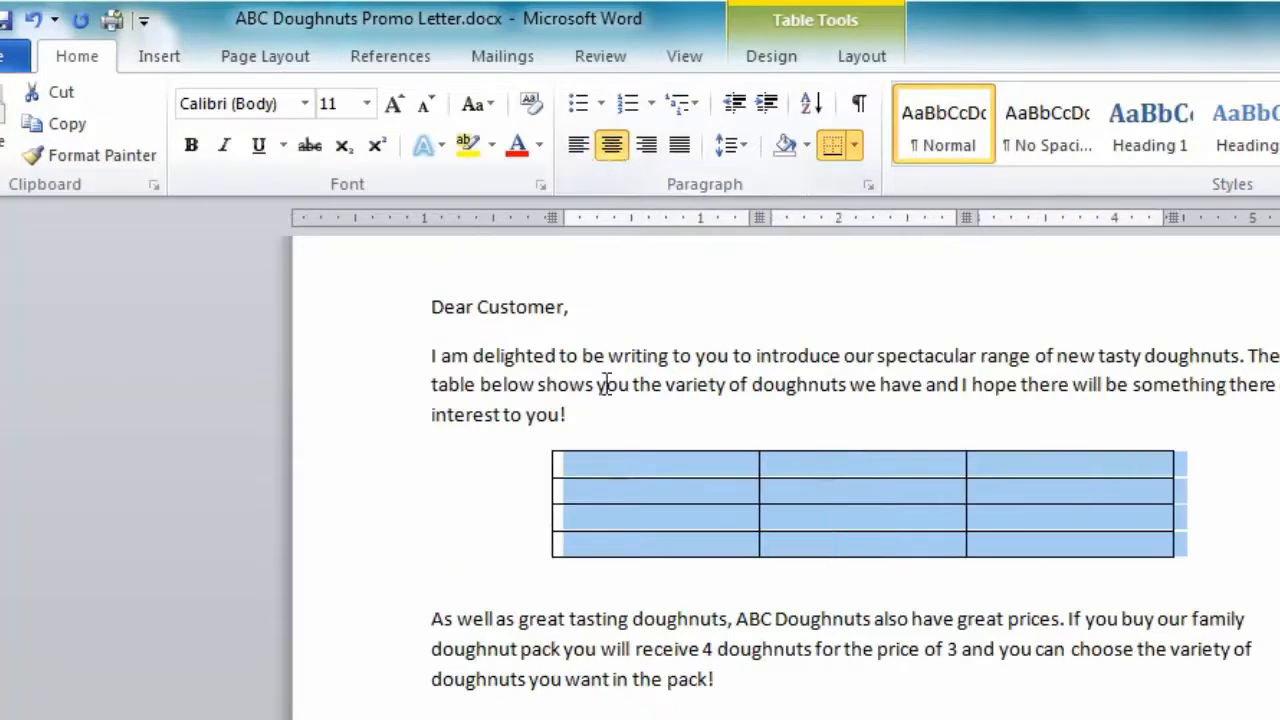
Step: Fill the table's header row with "Doughnut", "Price" and "Family Pack", with "(4 doughnuts)" on a second line of the last heading
click(640, 477)
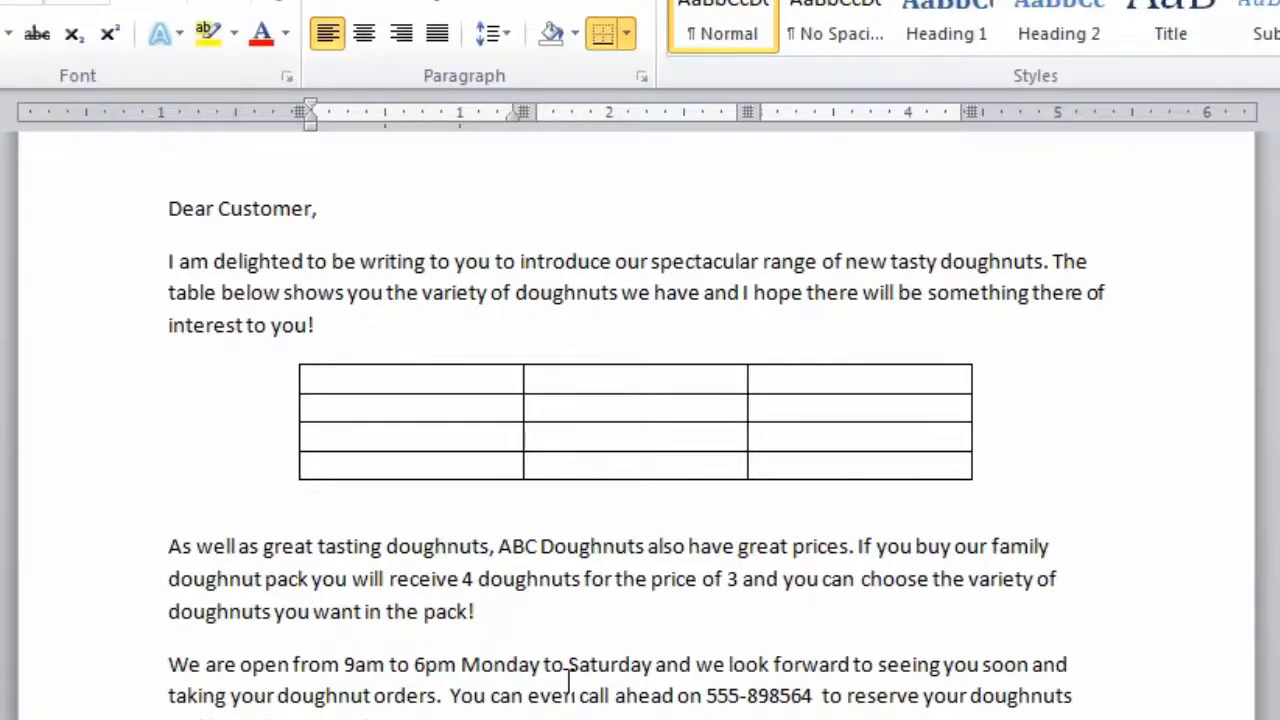
text(Doughnut)
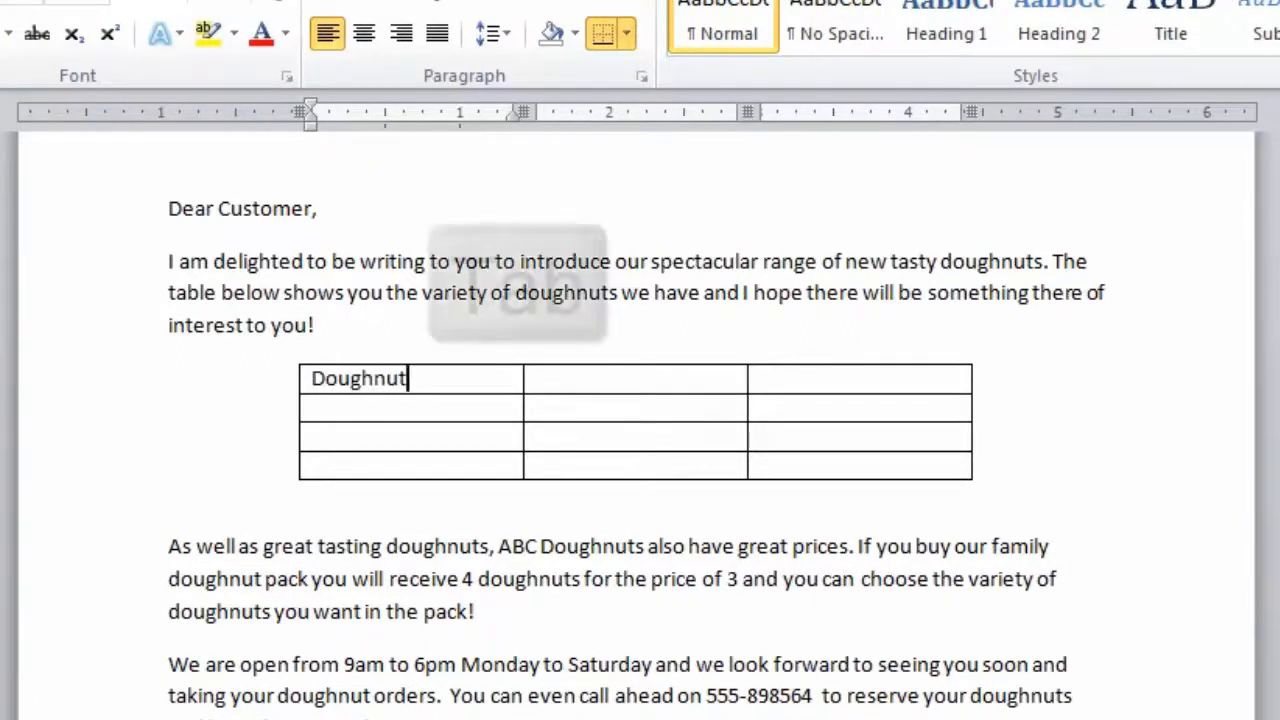
key(Tab)
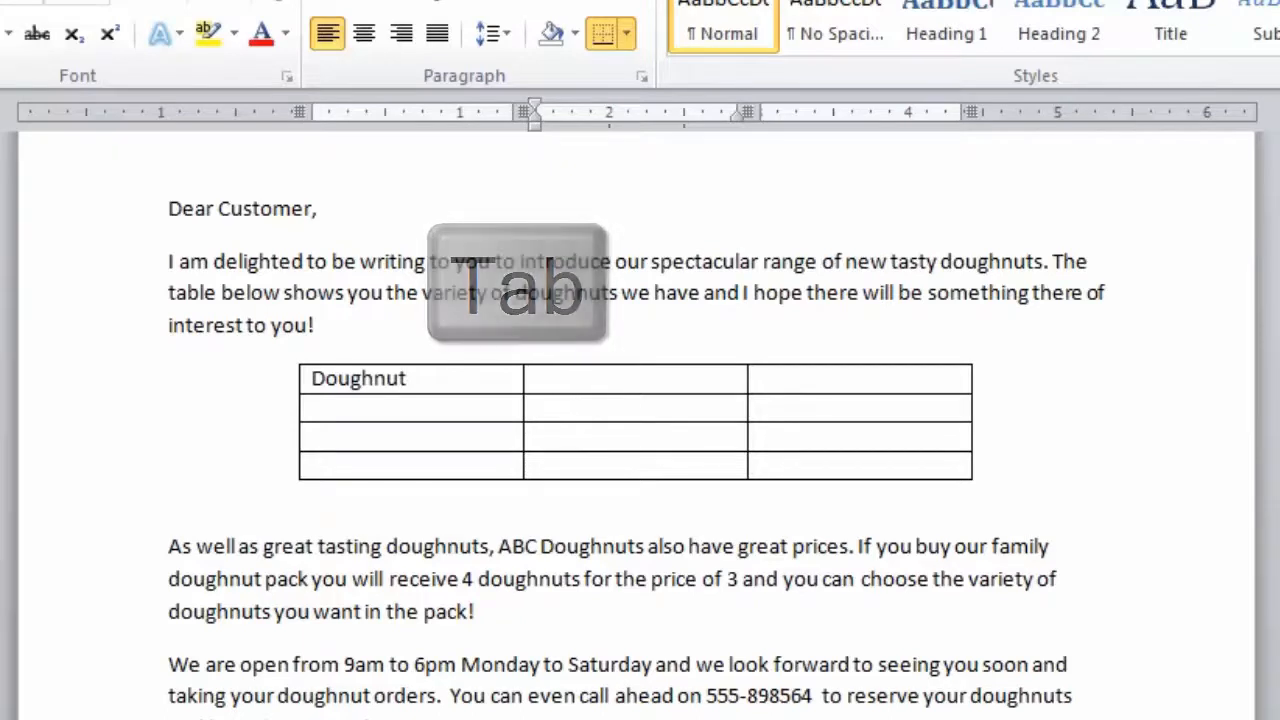
text(Price)
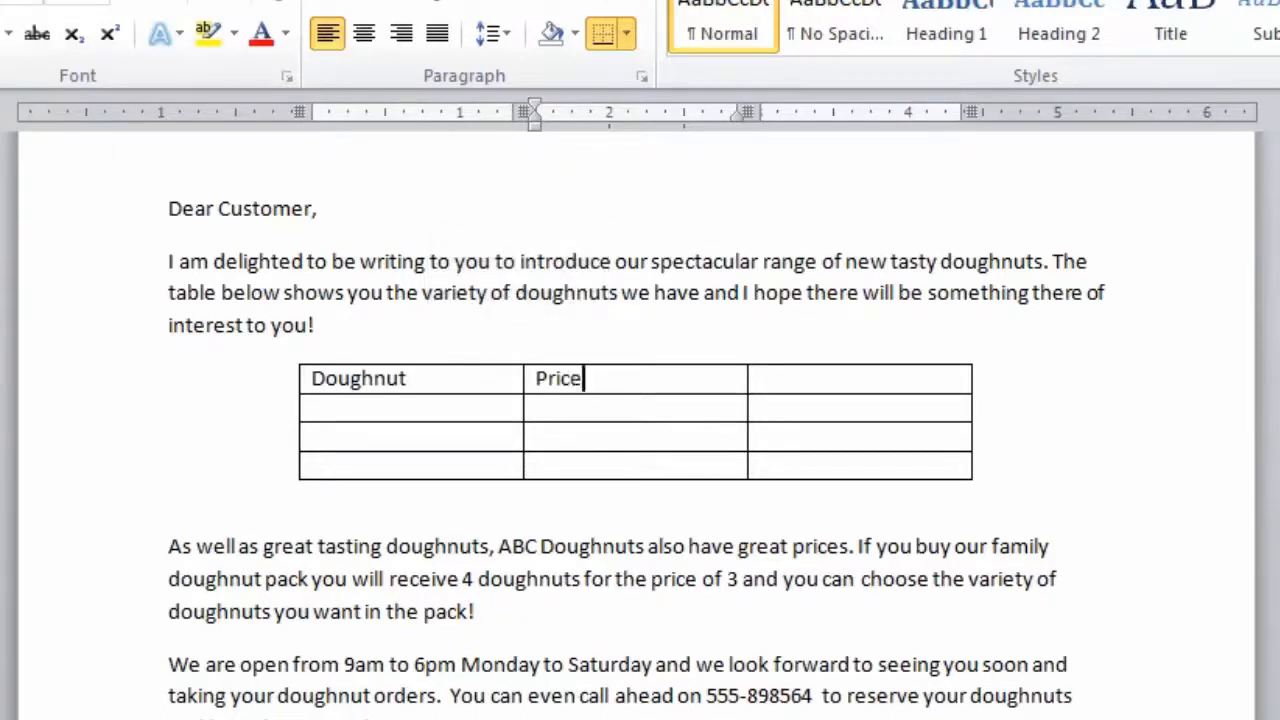
key(Tab)
text(F)
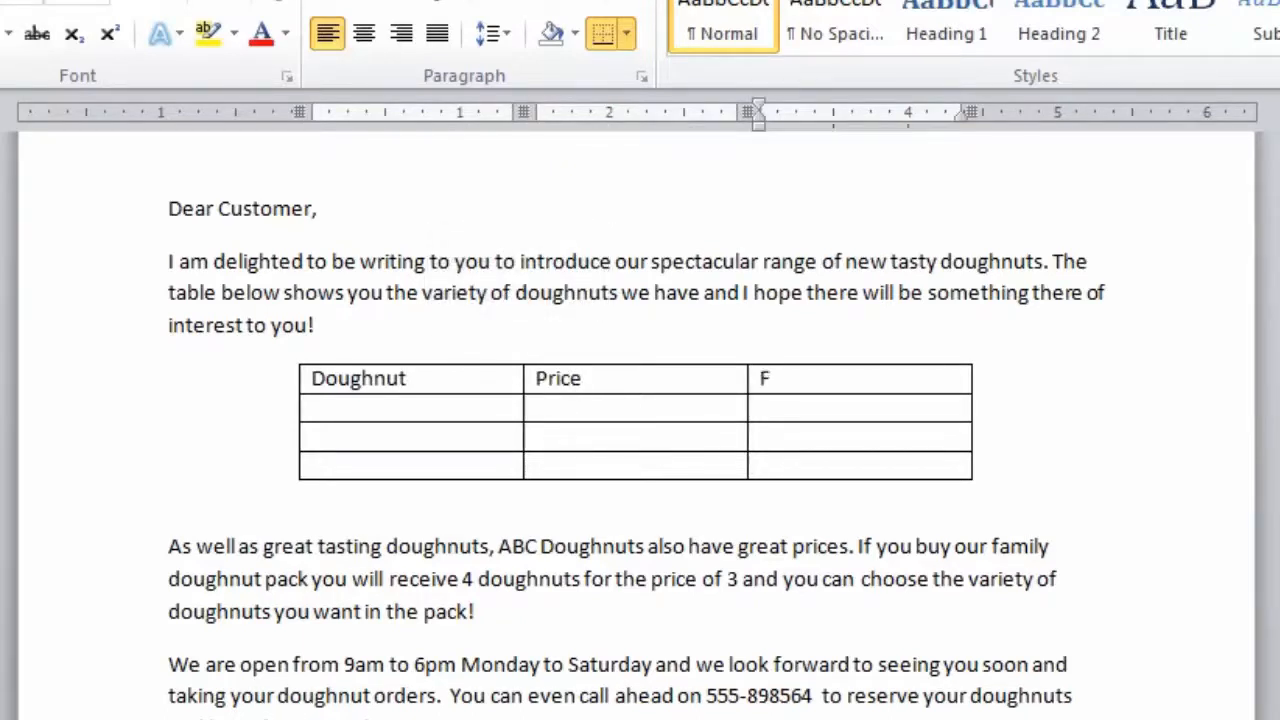
text(amily Pa)
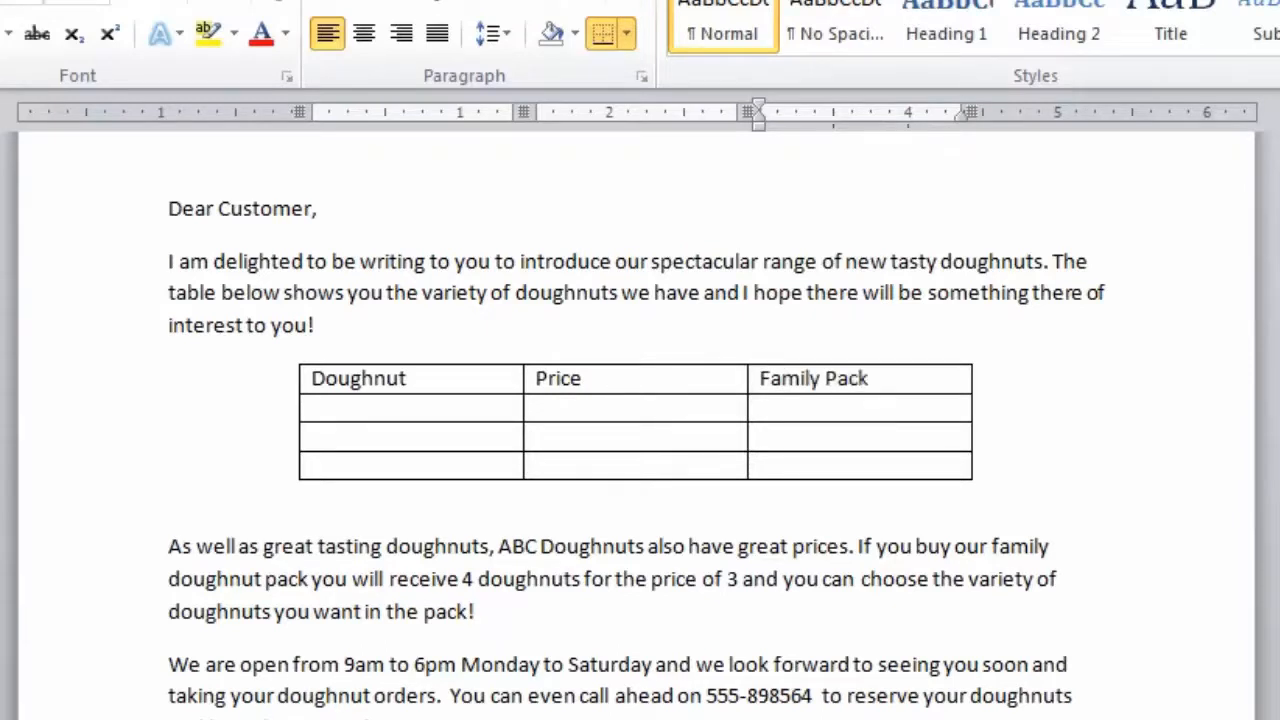
text(ck)
key(Return)
text(()
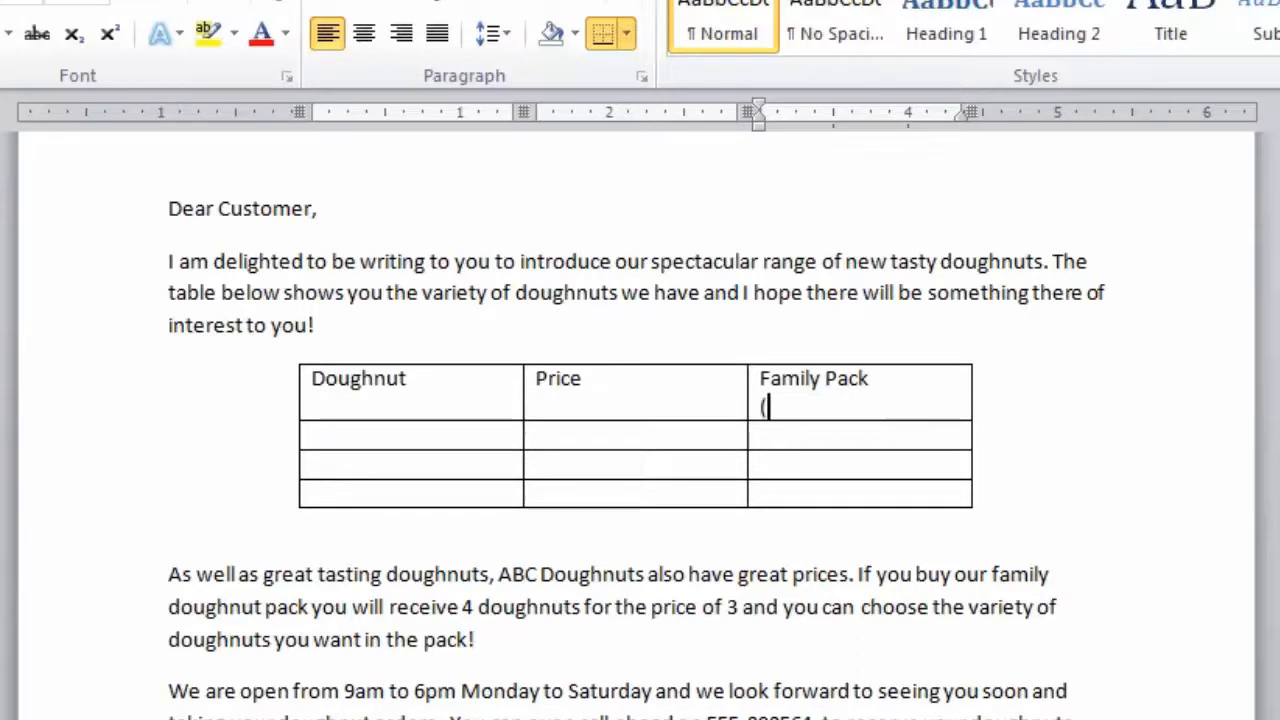
text(4 do)
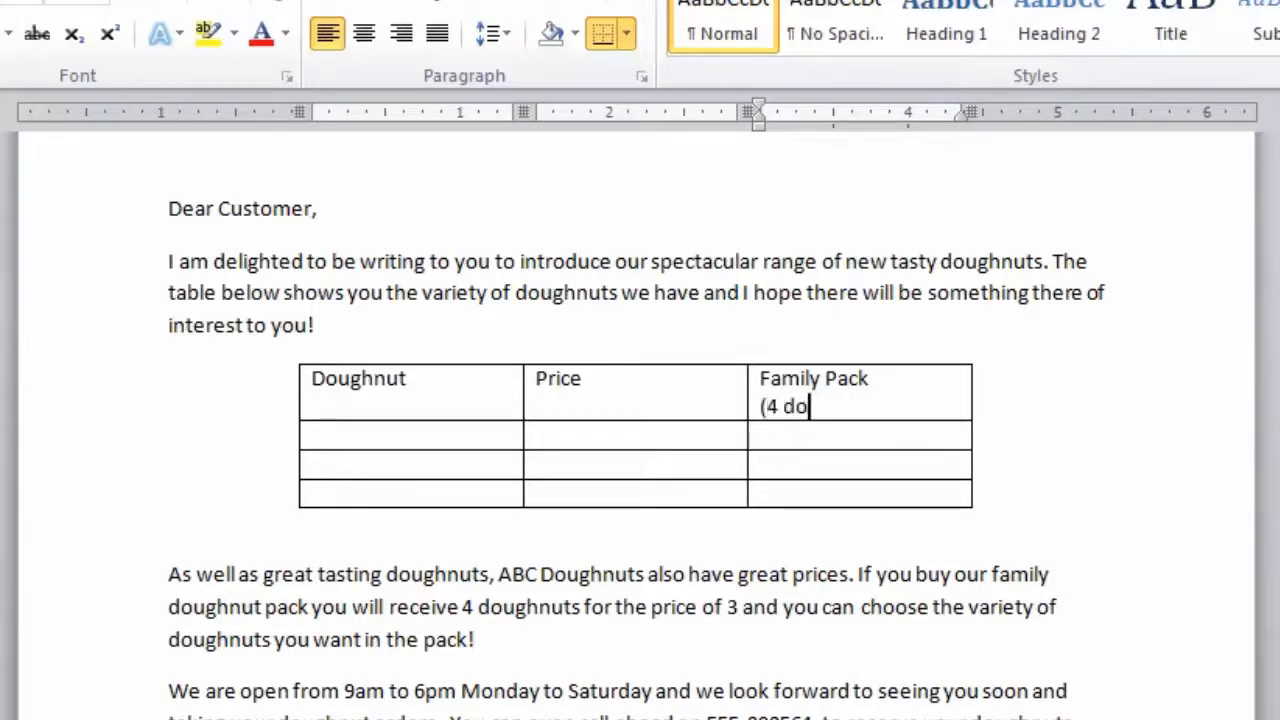
text(ughnuts))
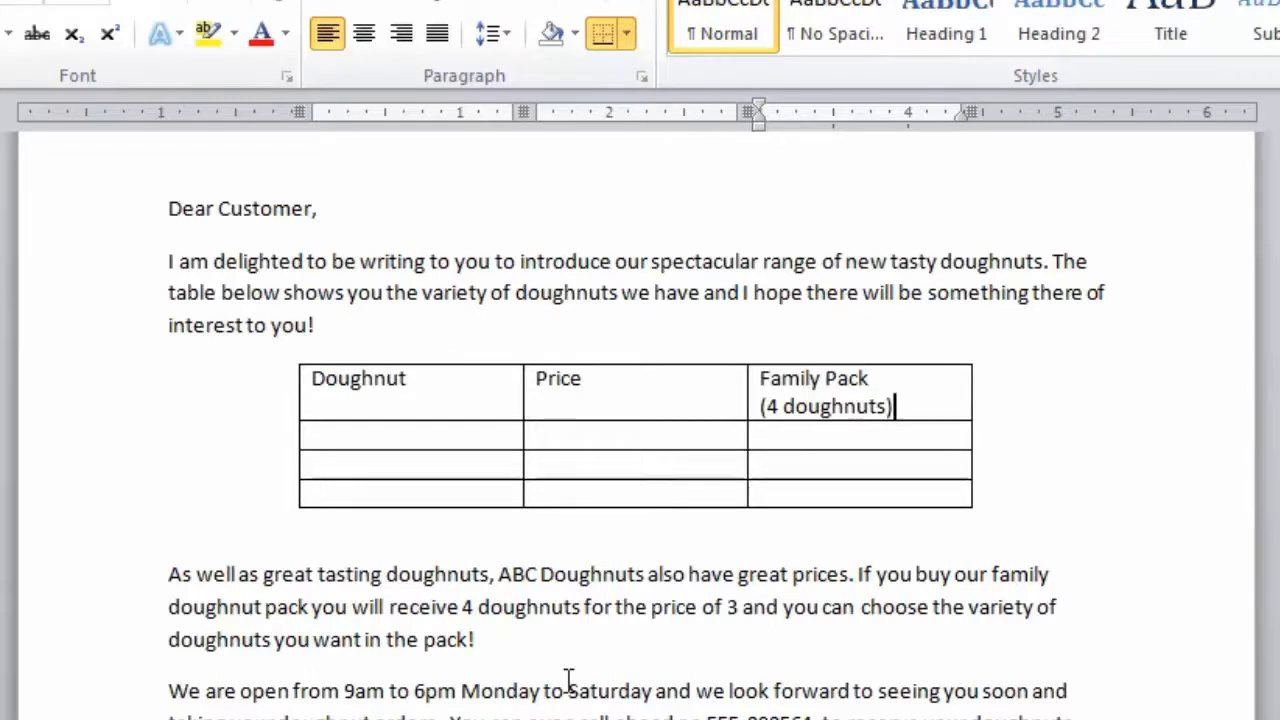
Step: List "Chocolate", "Banana" and "Jam" in the three rows below the Doughnut heading
key(Tab)
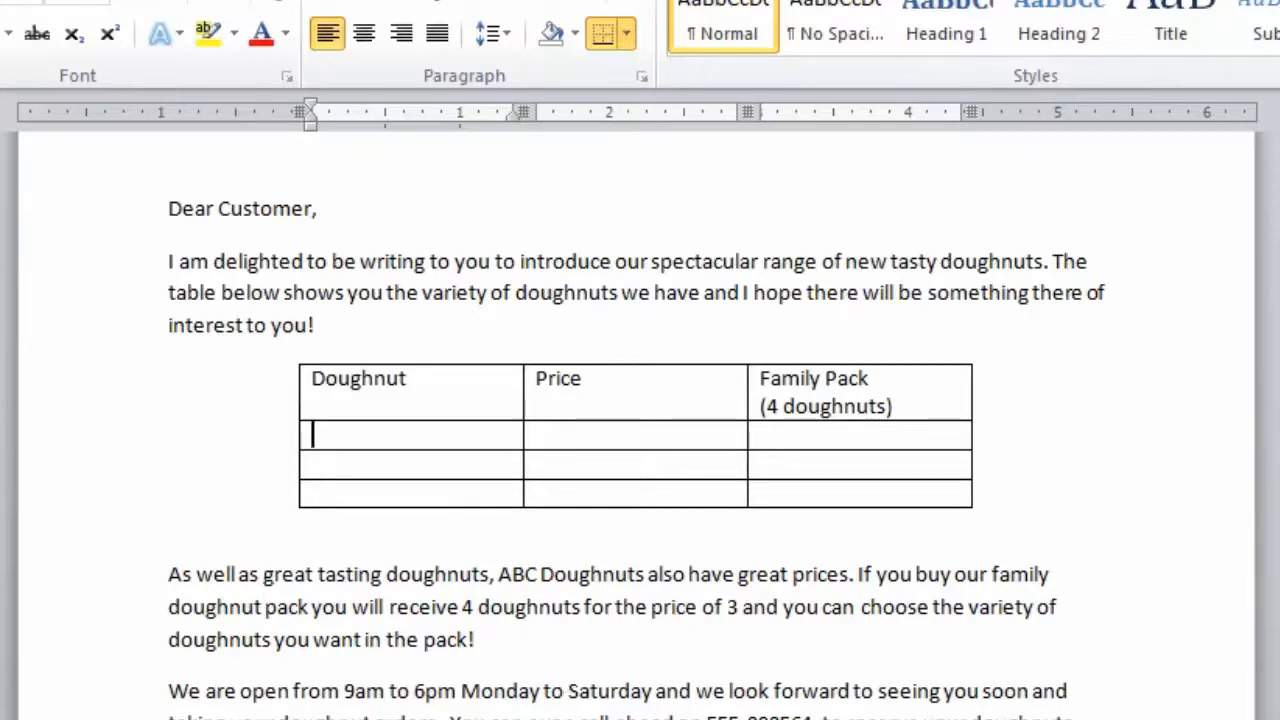
text(Chocolate)
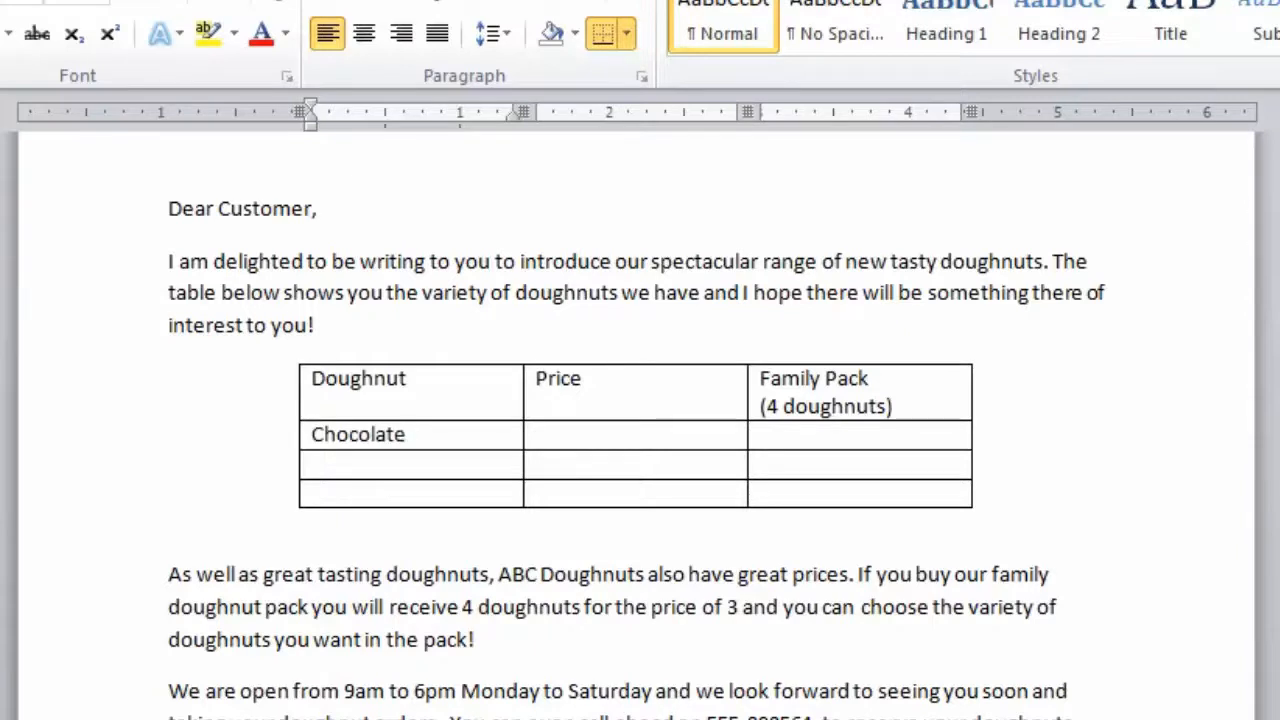
key(Down)
text(Banana)
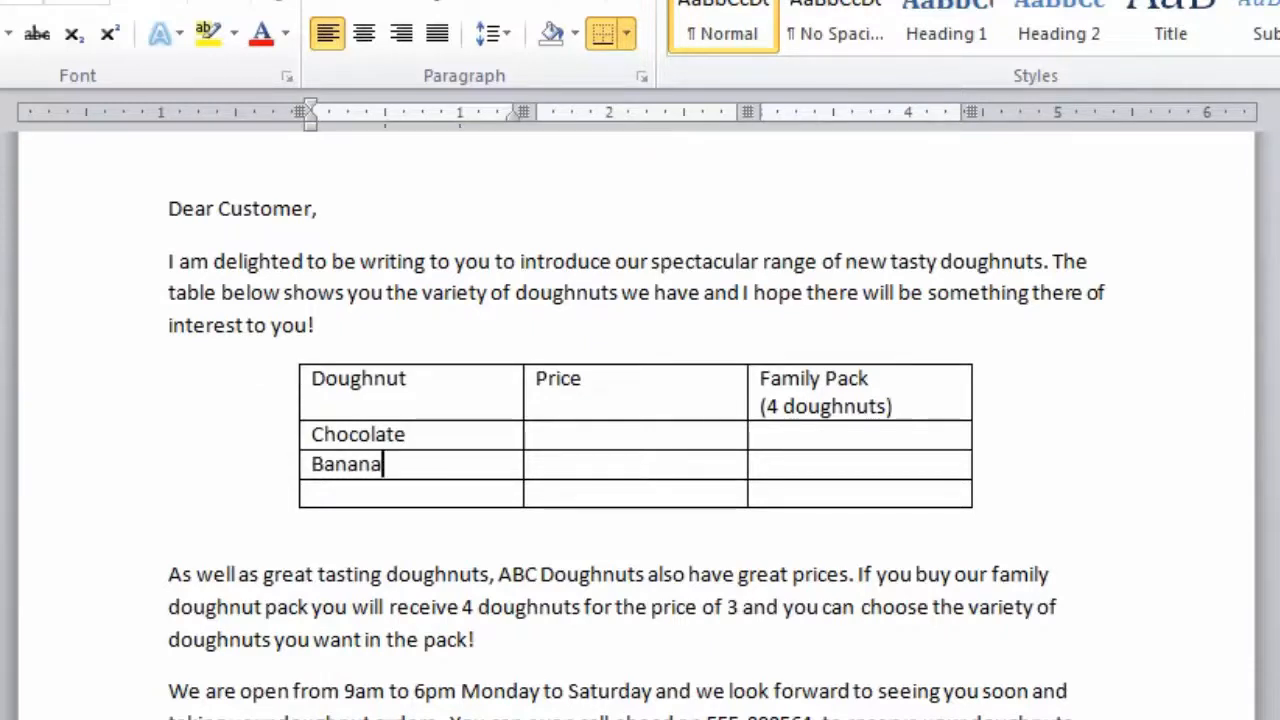
key(Down)
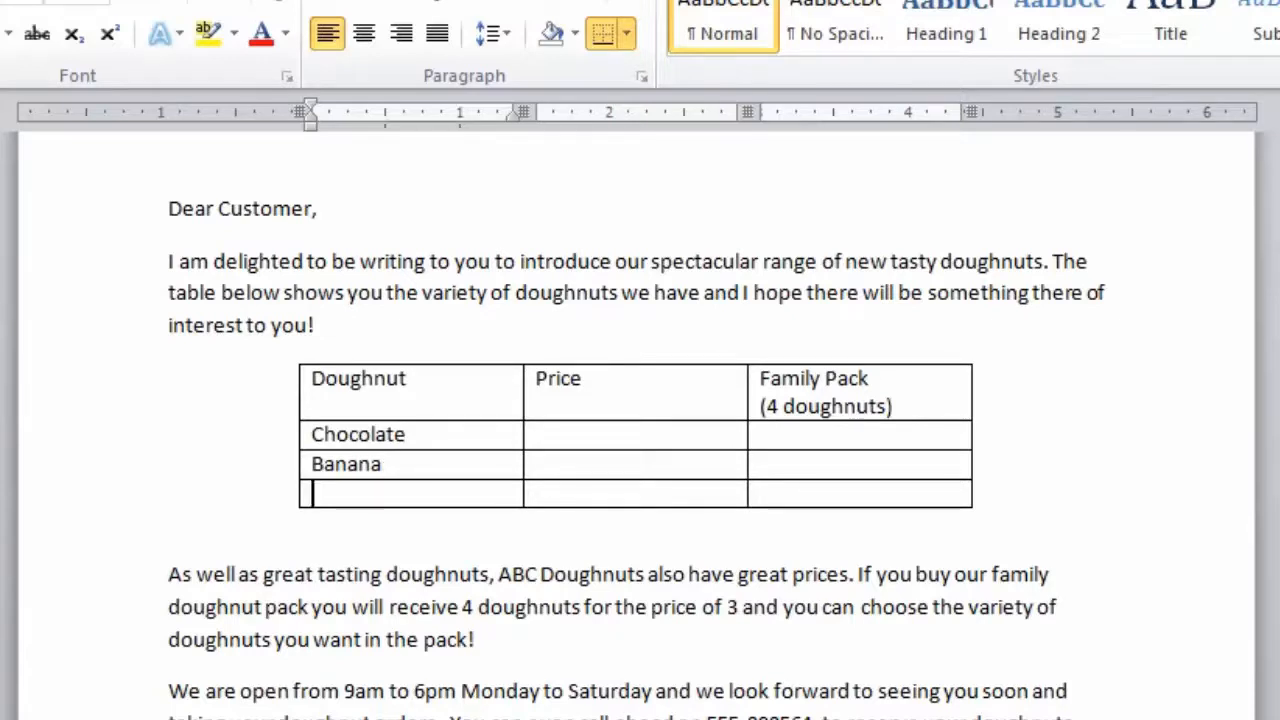
text(Jam)
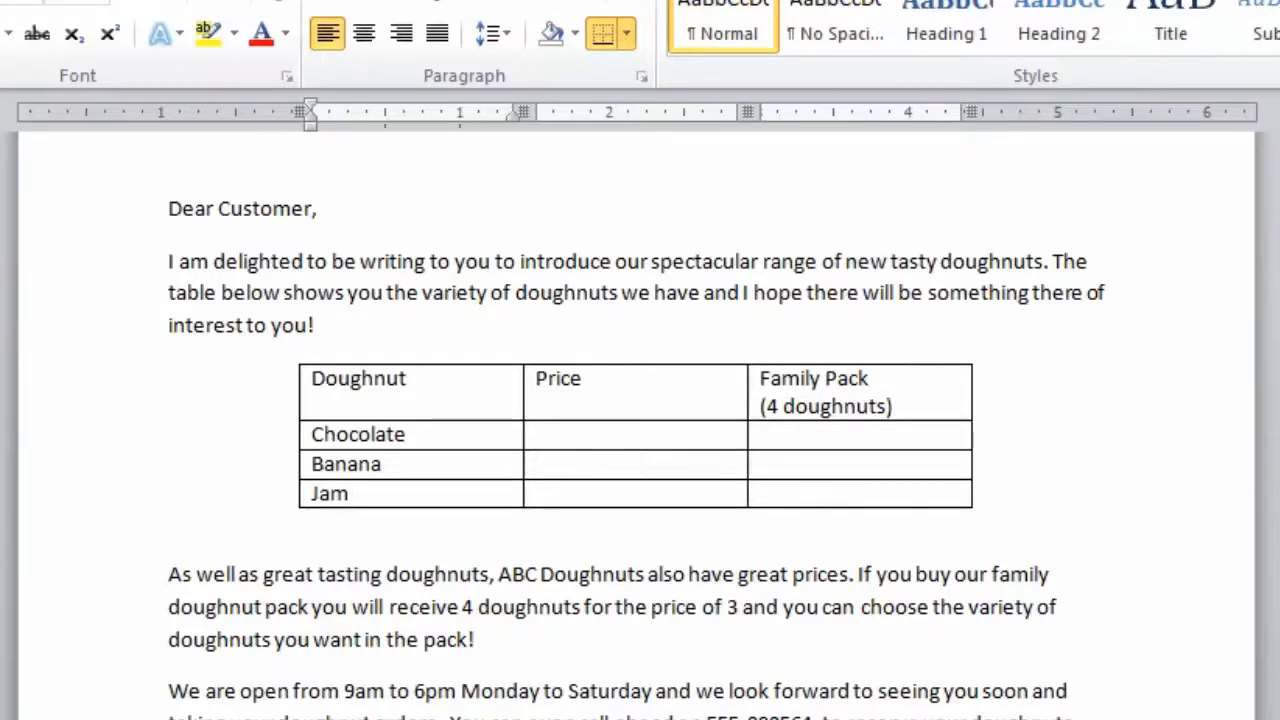
Step: Add a new row at the end of the table and enter "Custard" as its doughnut
key(Tab)
key(Tab)
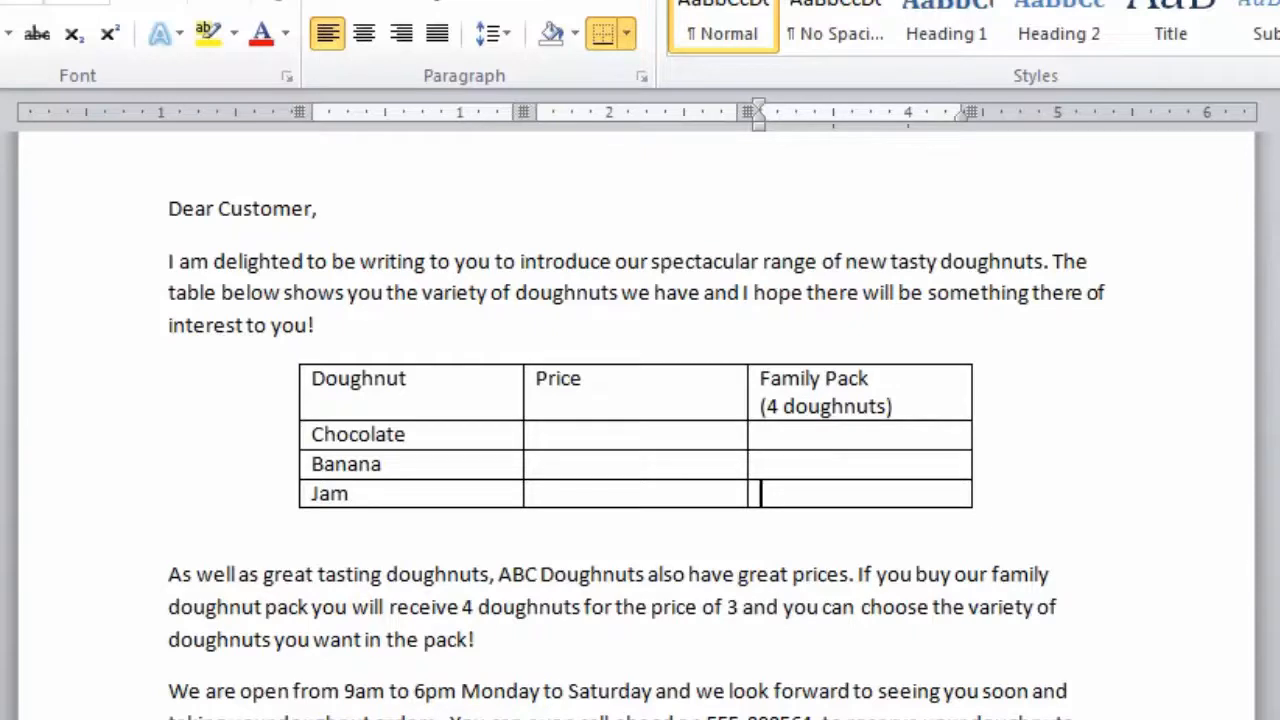
key(Tab)
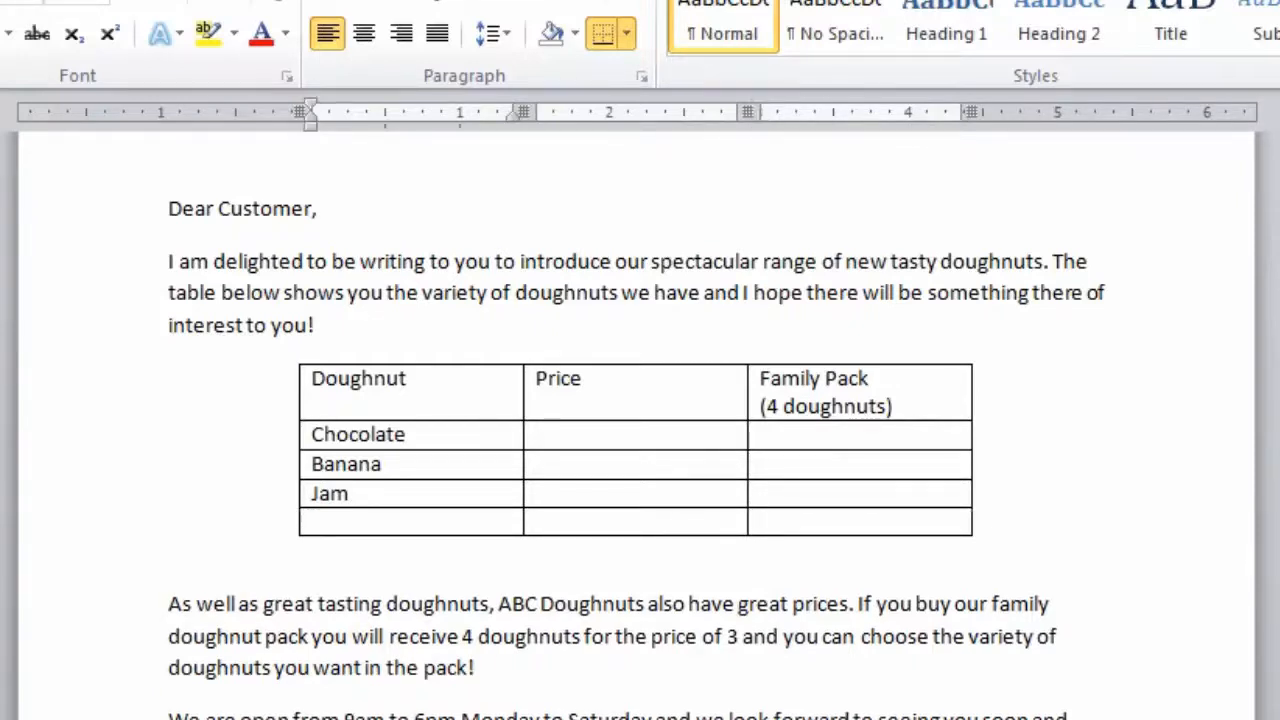
text(Custard)
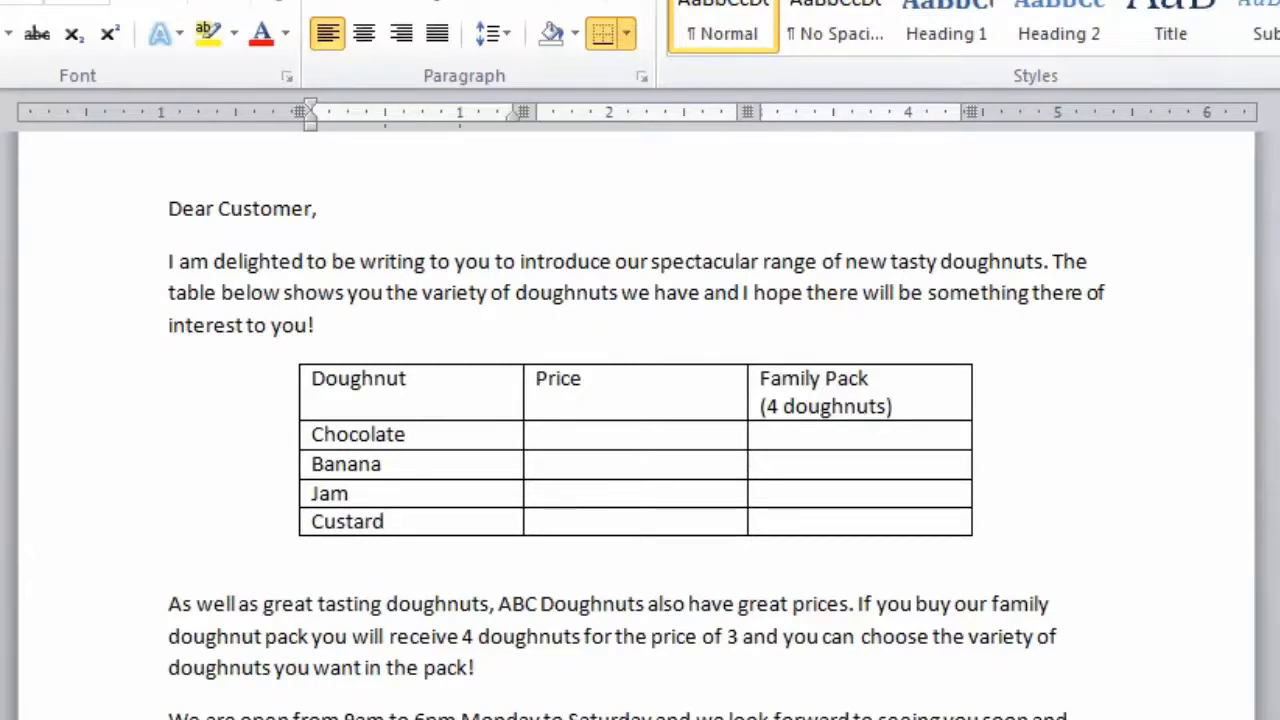
Step: Enter "$1.00" as the Chocolate doughnut's price and "$3.00" as its family pack price
key(Up)
key(Up)
key(Tab)
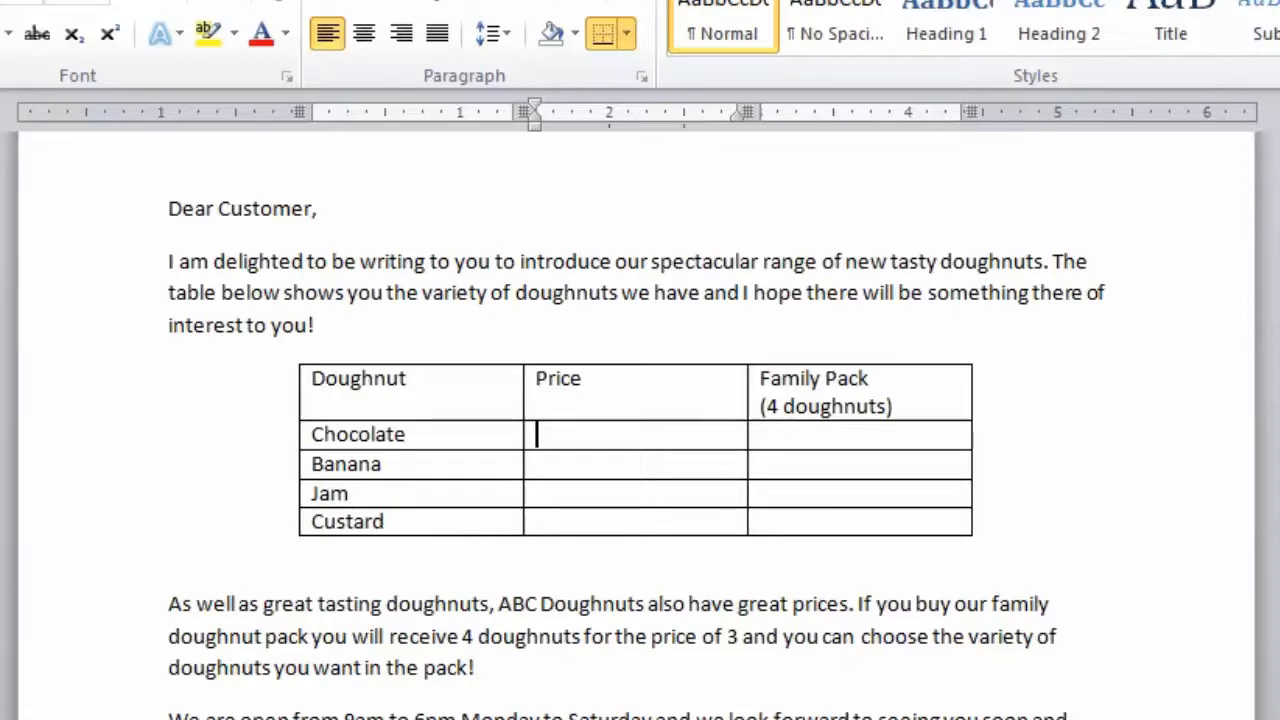
text($1.0)
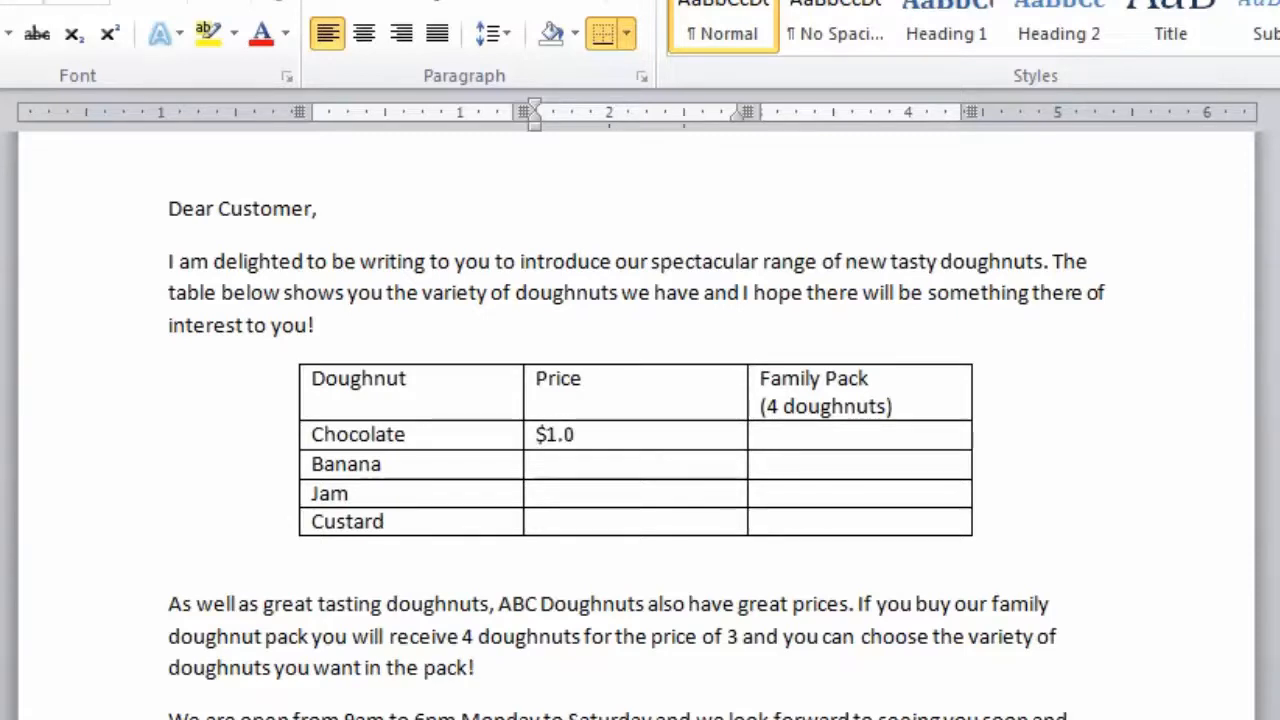
text(0)
key(Tab)
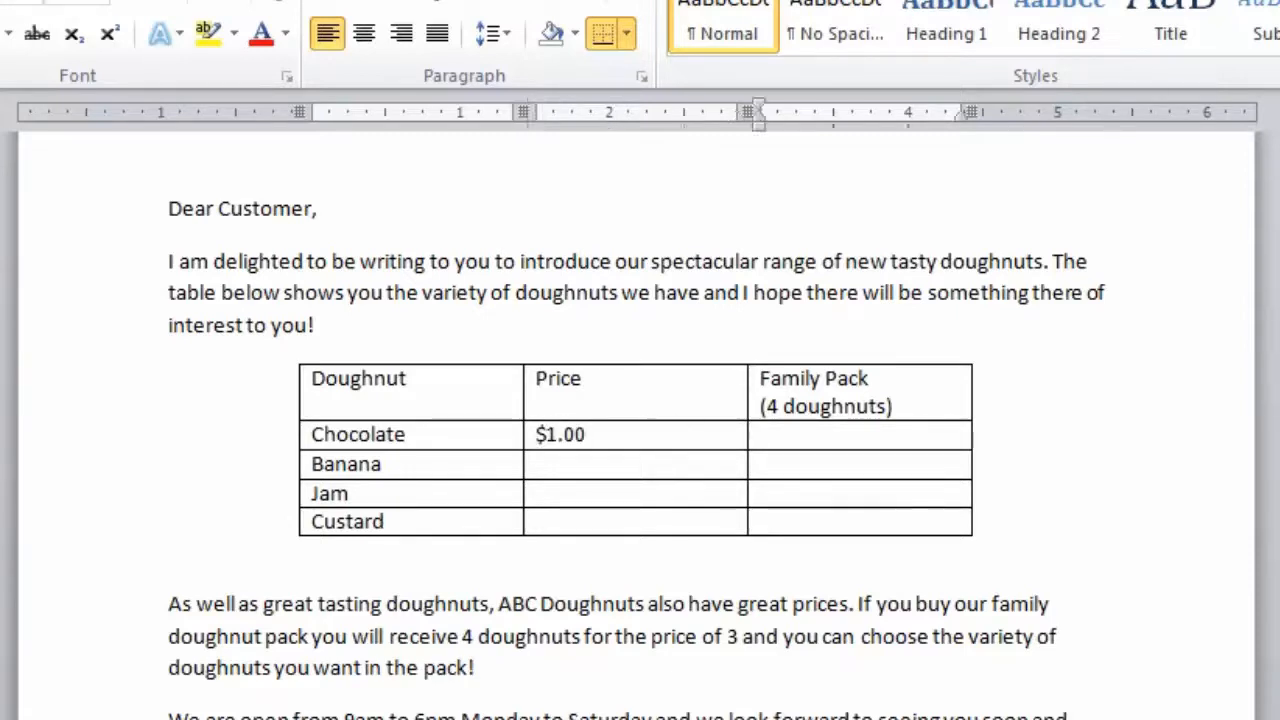
text($3.00)
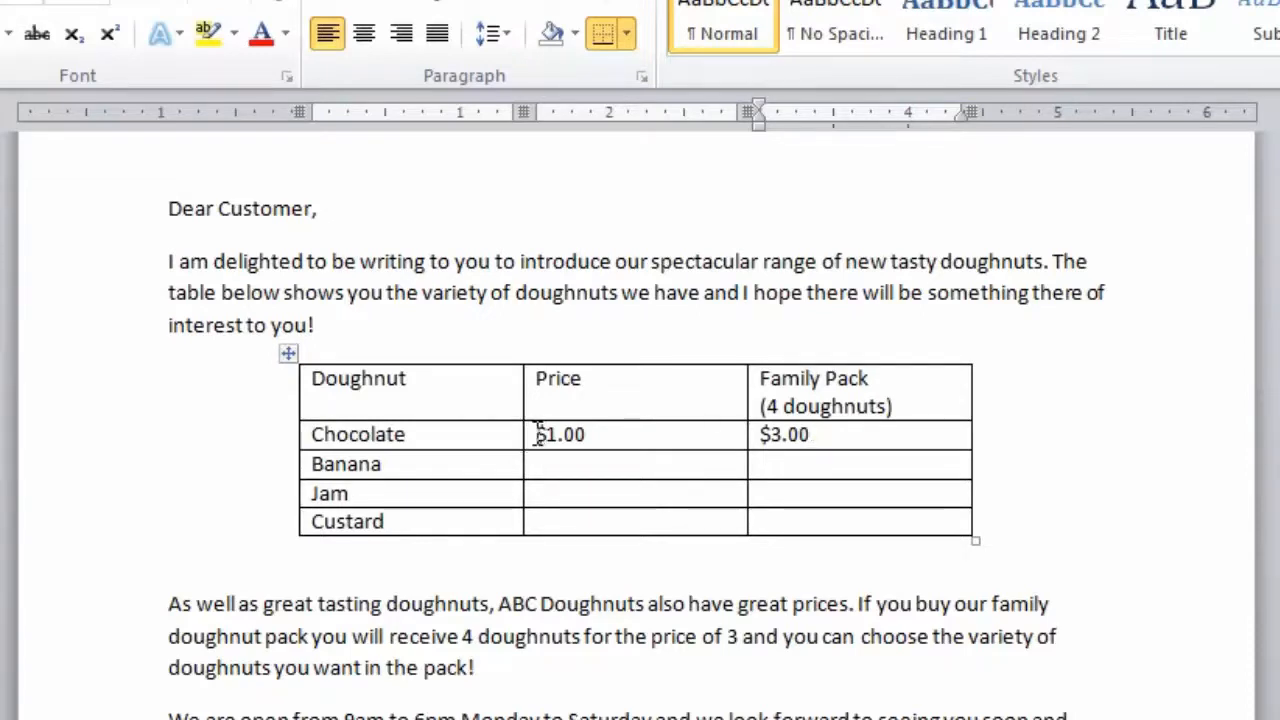
Step: Copy the Chocolate row's price and family pack price into the Banana, Jam and Custard rows
drag(538, 433, 779, 438)
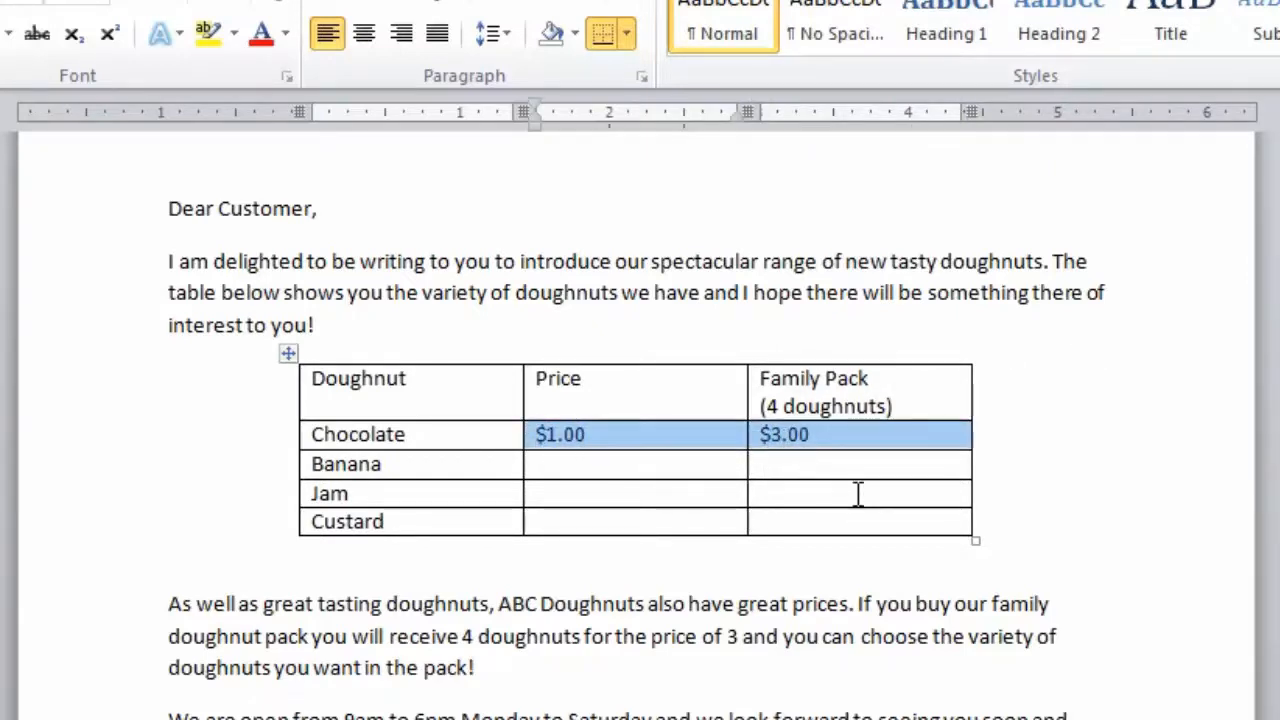
key(ctrl+c)
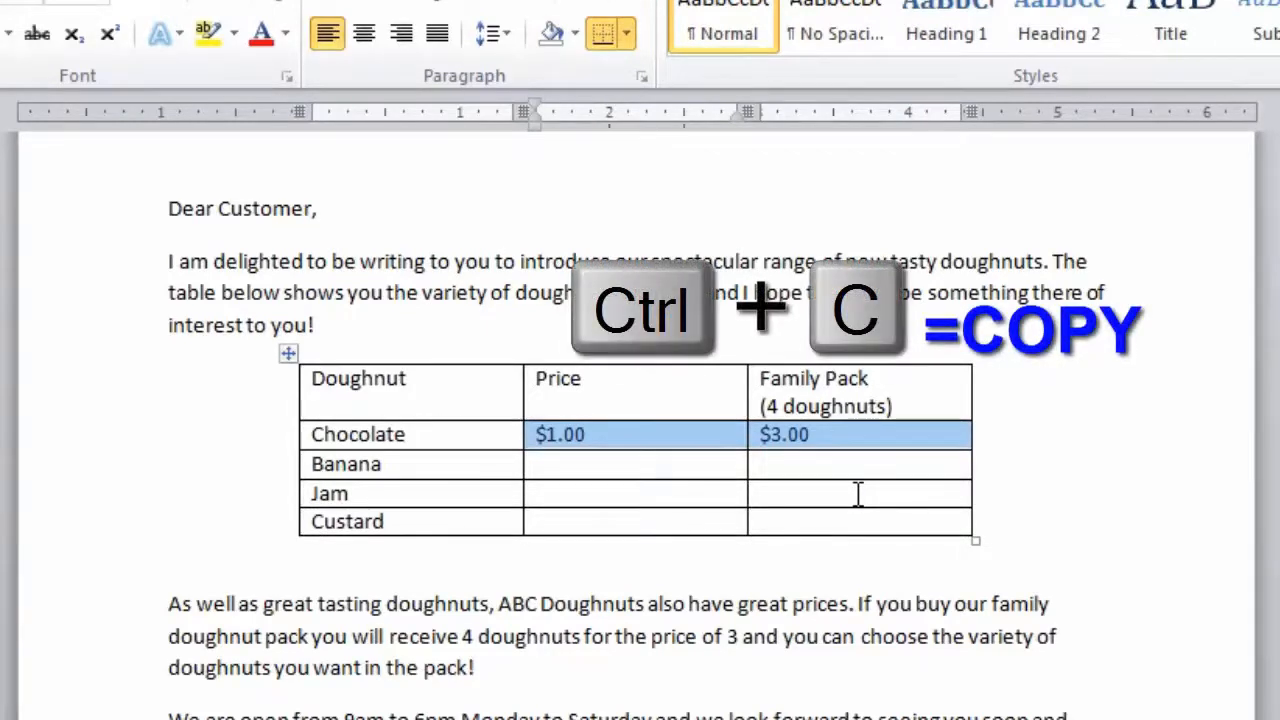
click(589, 466)
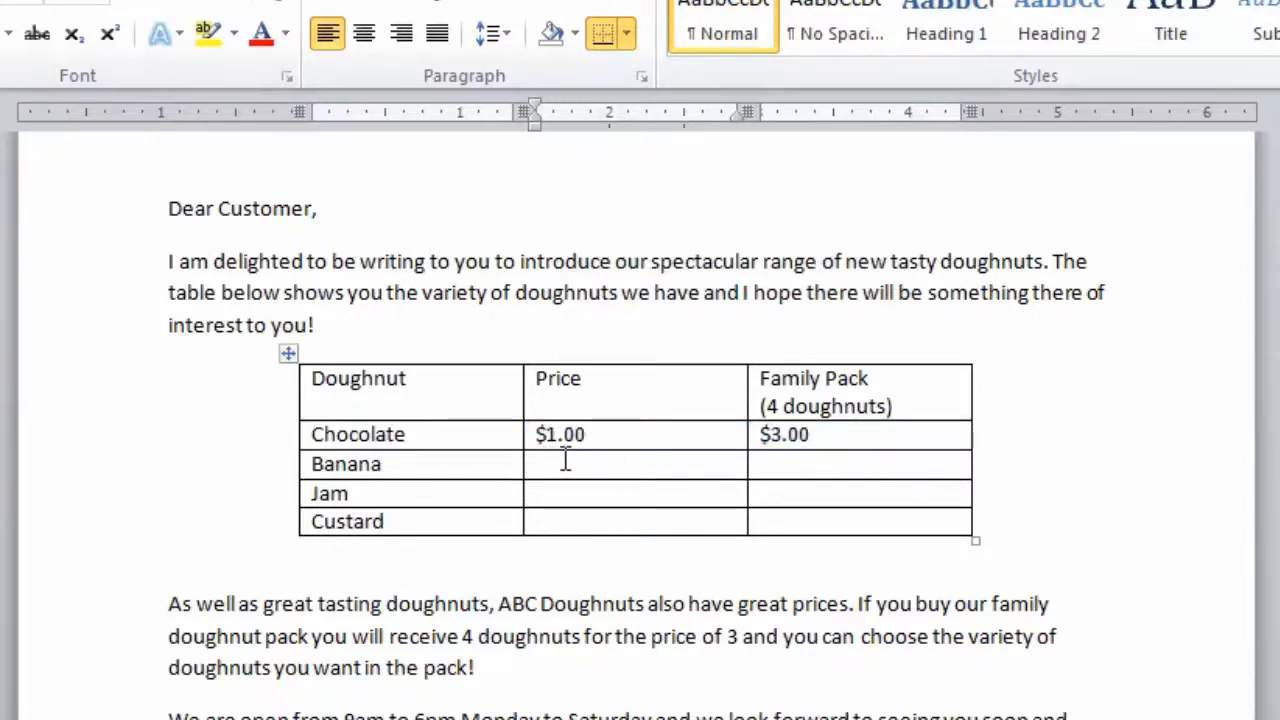
key(ctrl+v)
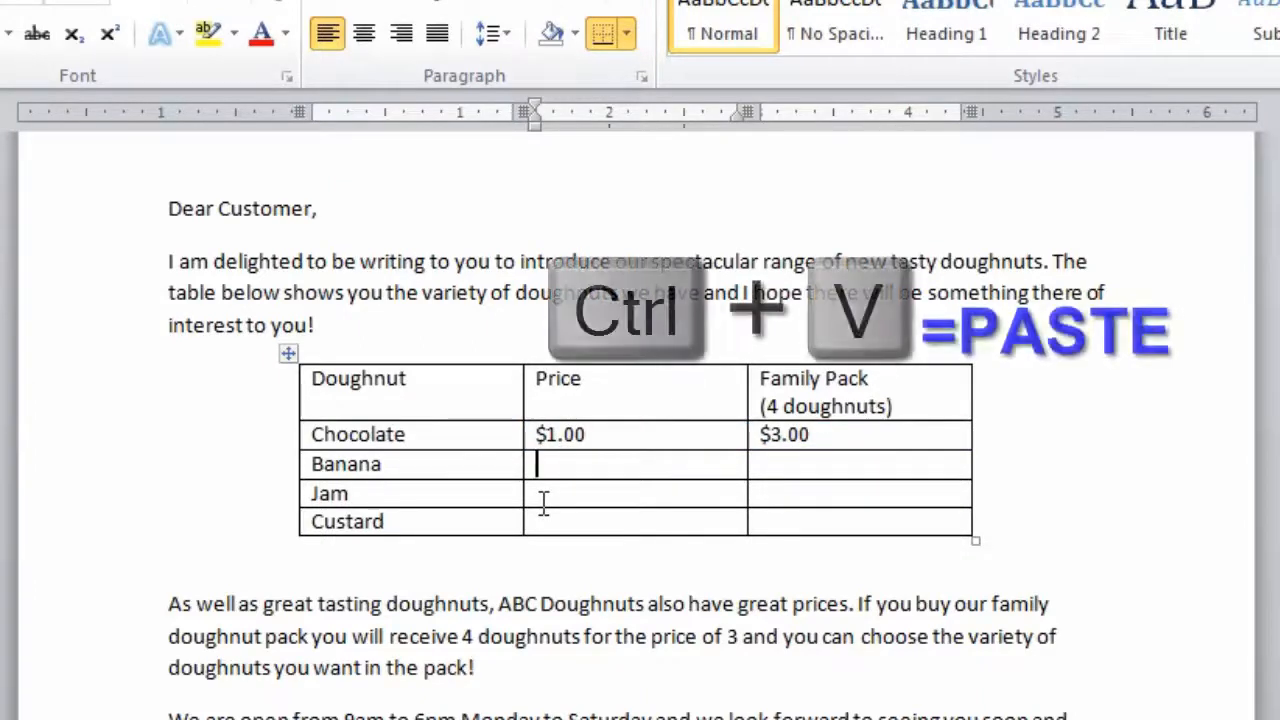
key(ctrl+v)
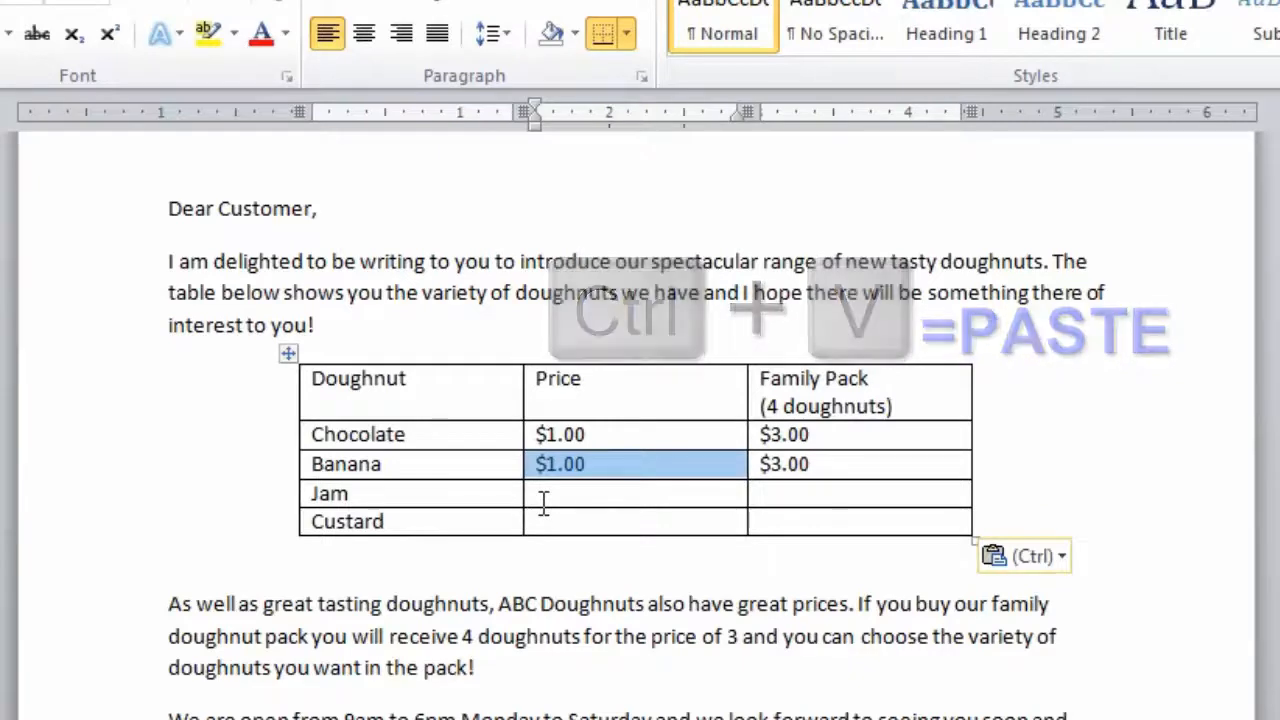
click(555, 493)
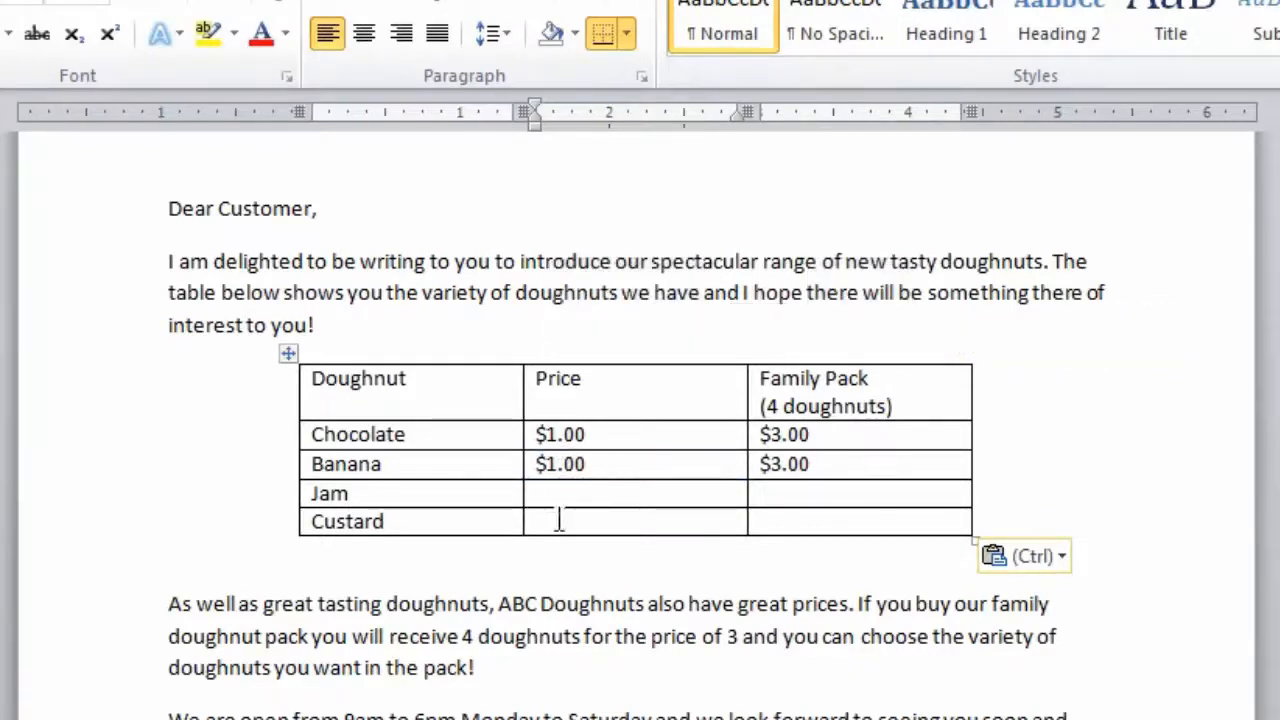
key(ctrl+v)
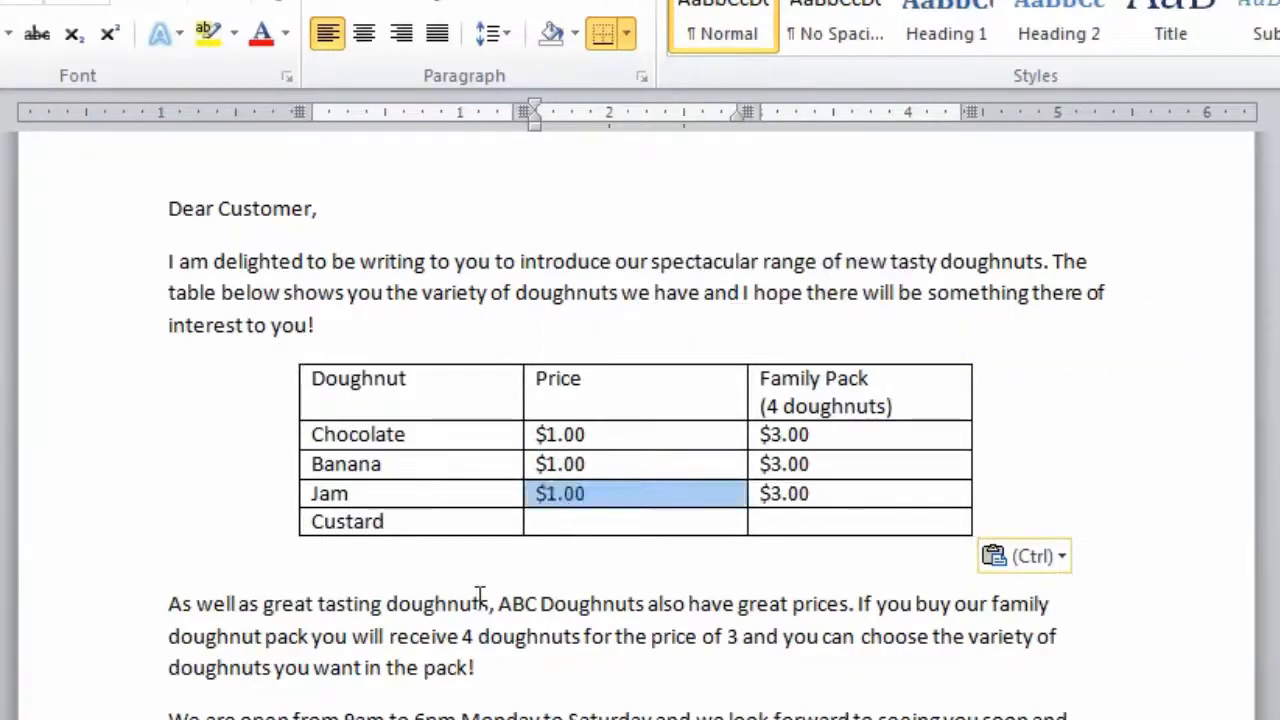
click(551, 522)
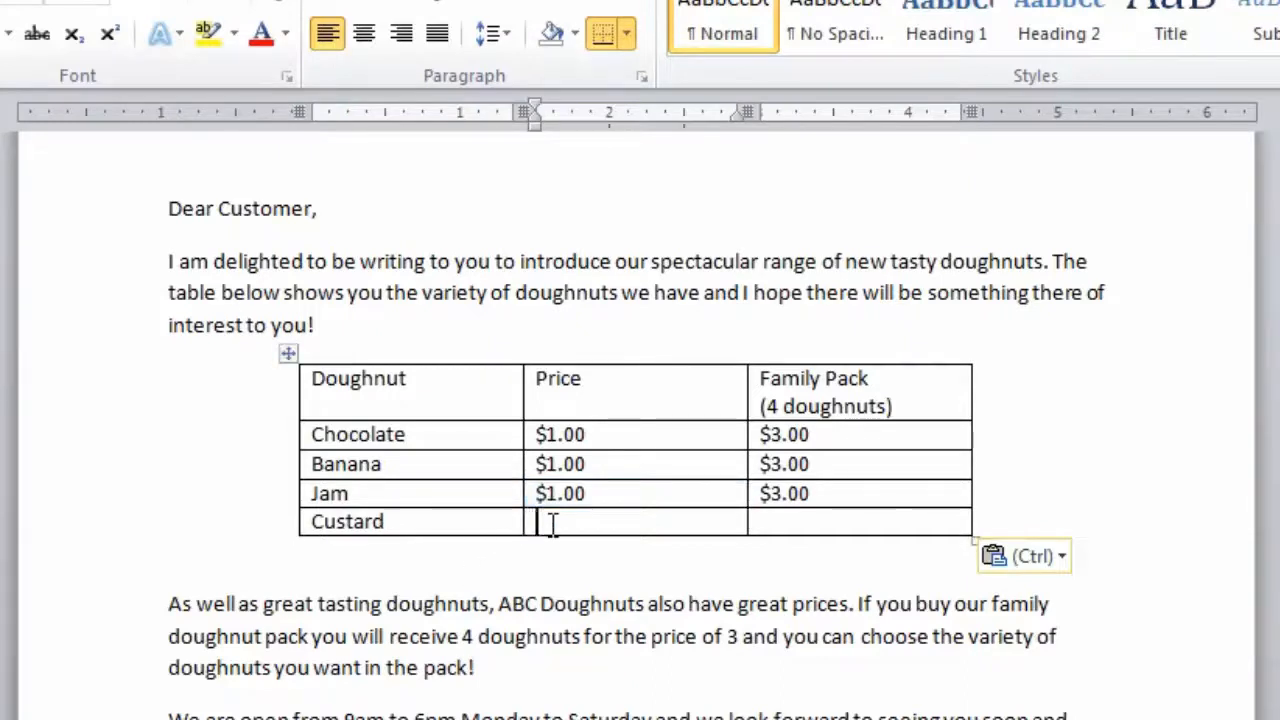
key(ctrl+v)
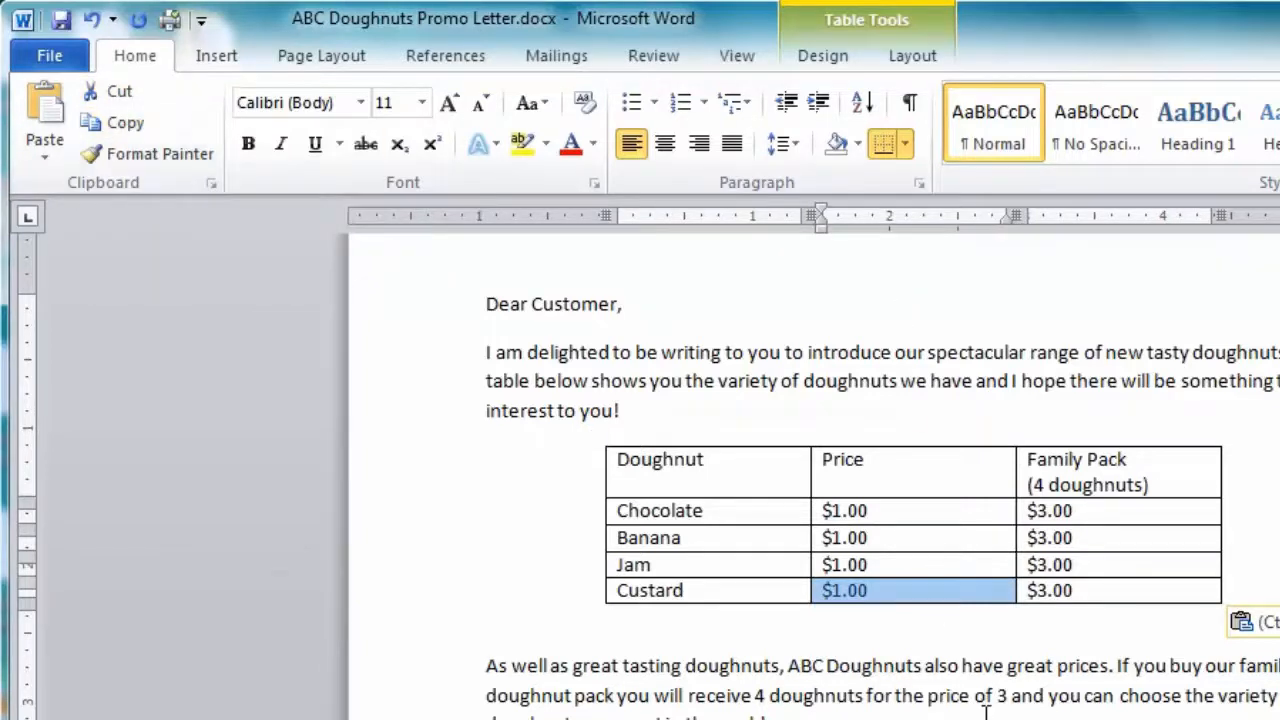
Step: Insert two blank paragraphs above "Dear Customer," and place the cursor in the first one
key(ctrl+Home)
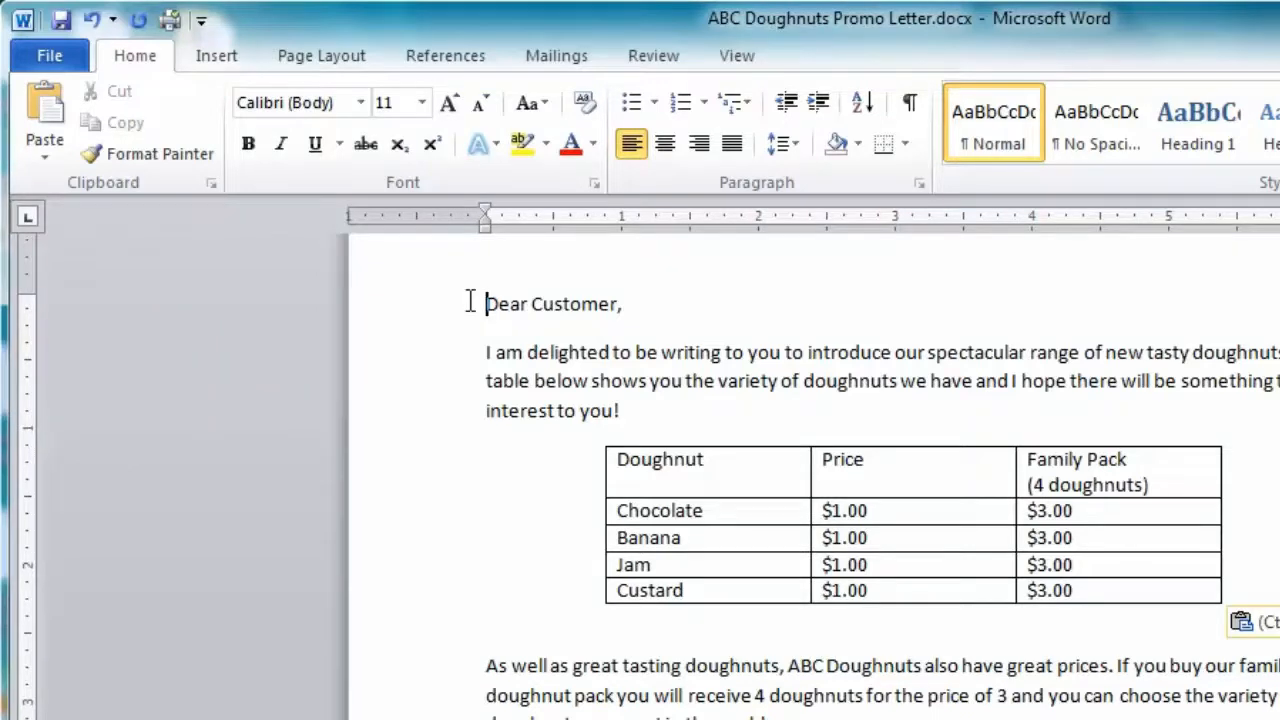
key(Return)
key(Return)
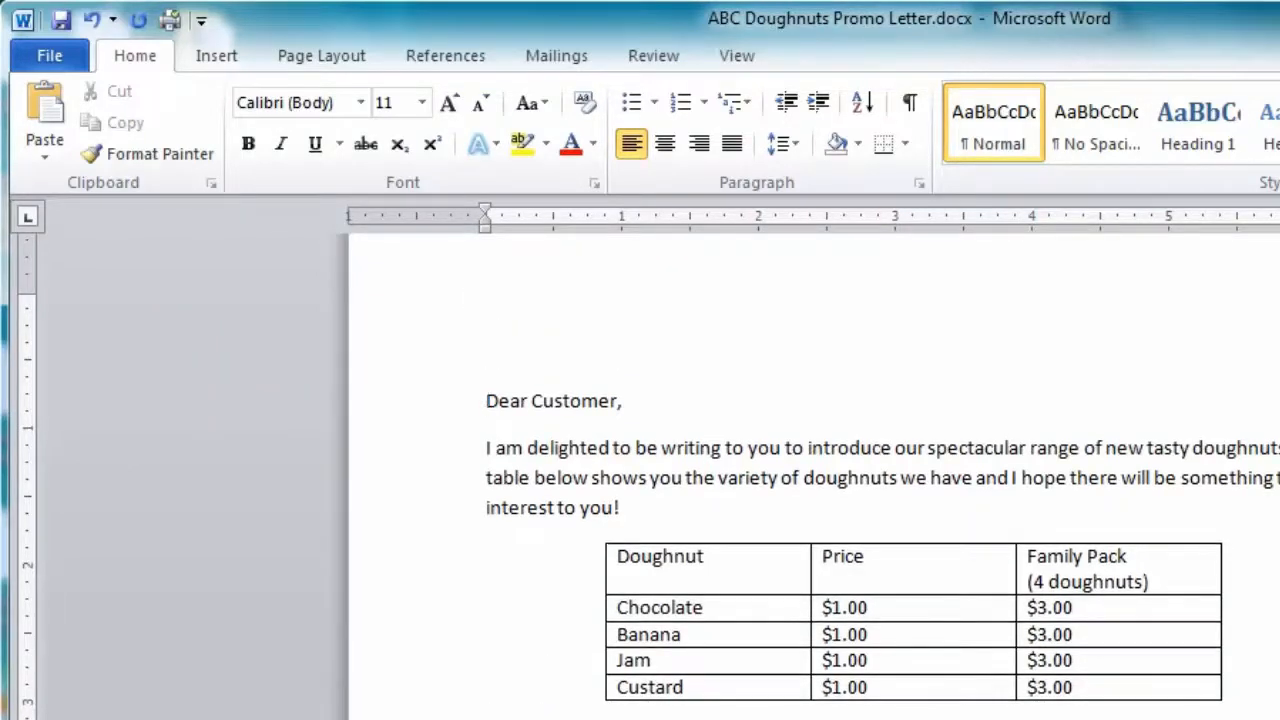
key(Up)
key(Up)
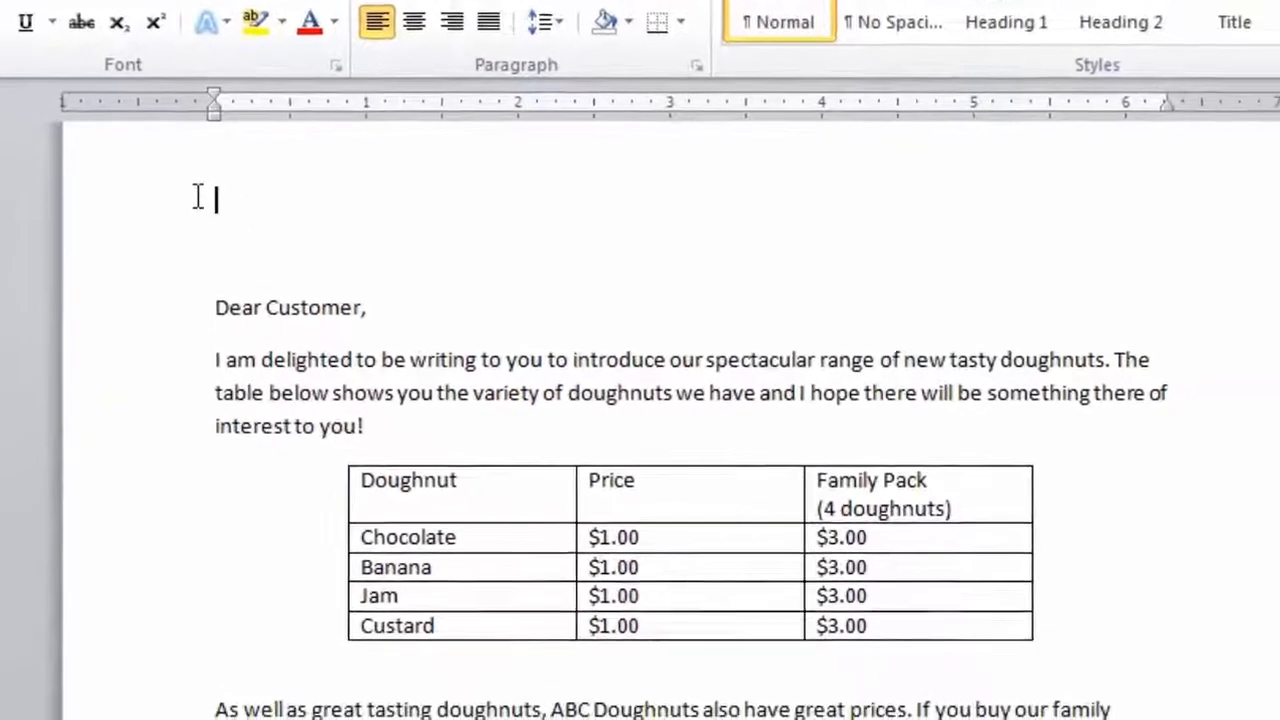
Step: Write "ABC Doughnuts", the company's street address and its town on three separate lines above the greeting
text(ABC)
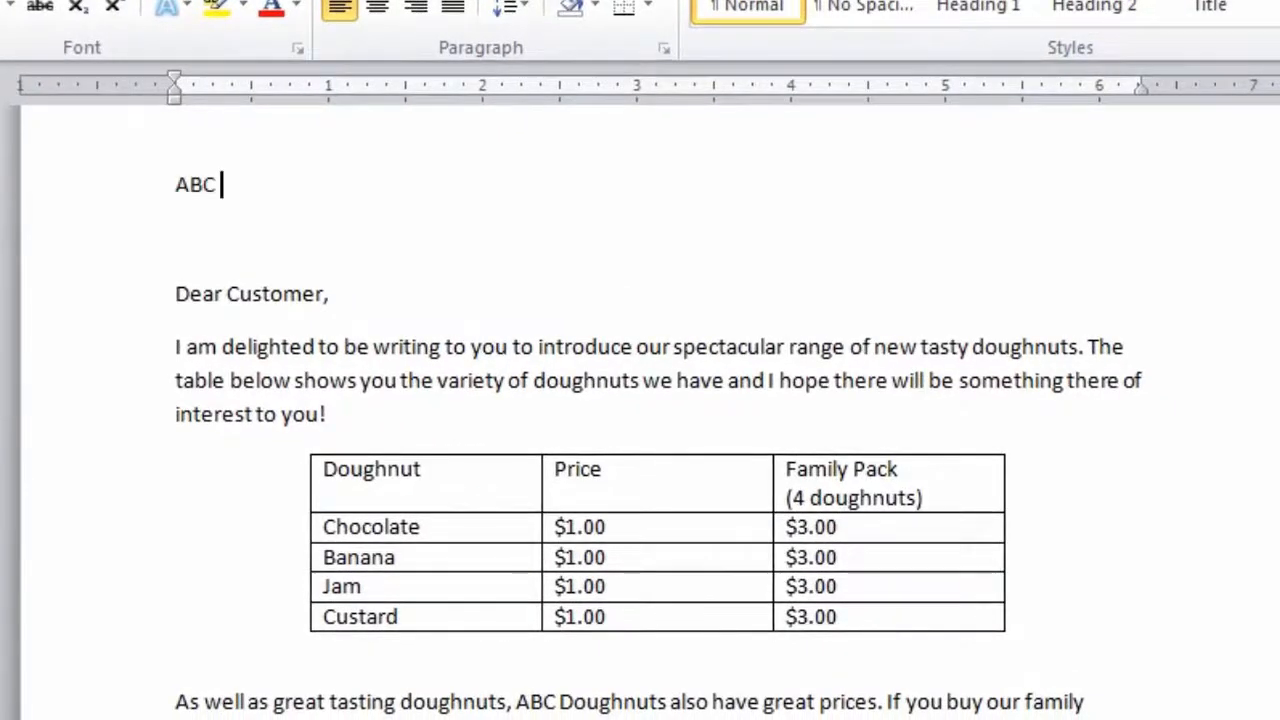
text( Doughn)
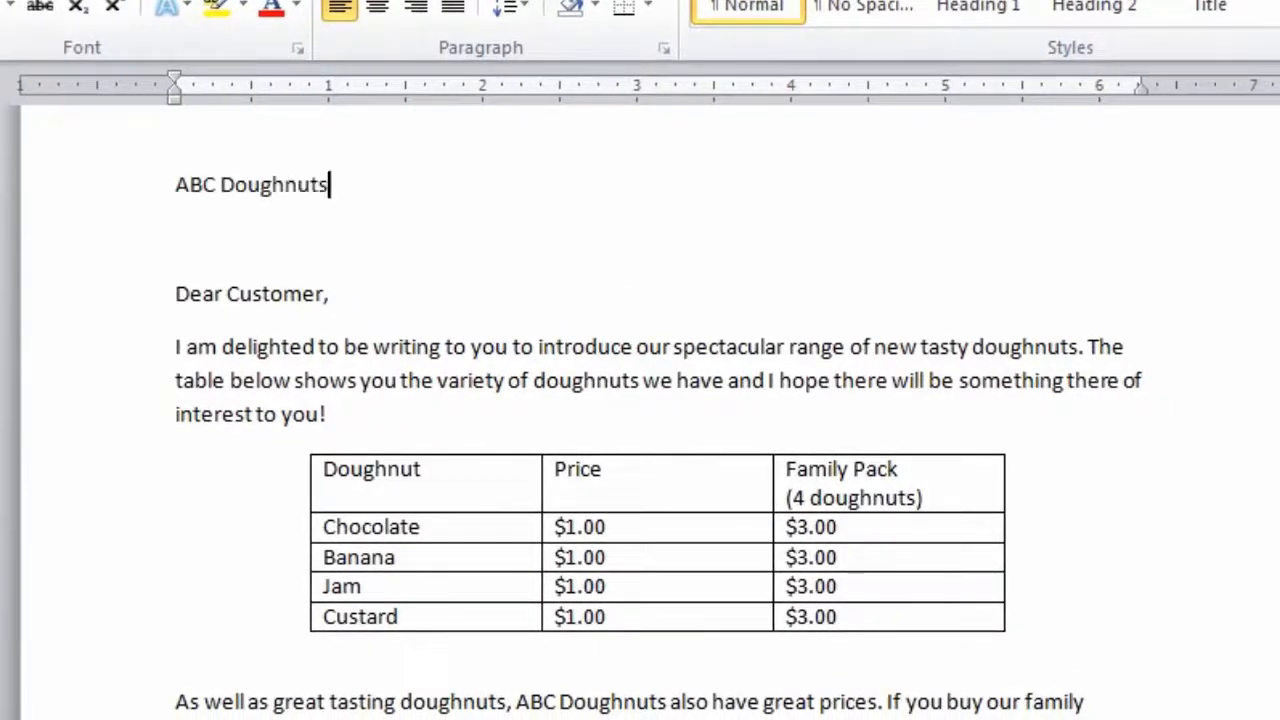
text(uts)
key(Return)
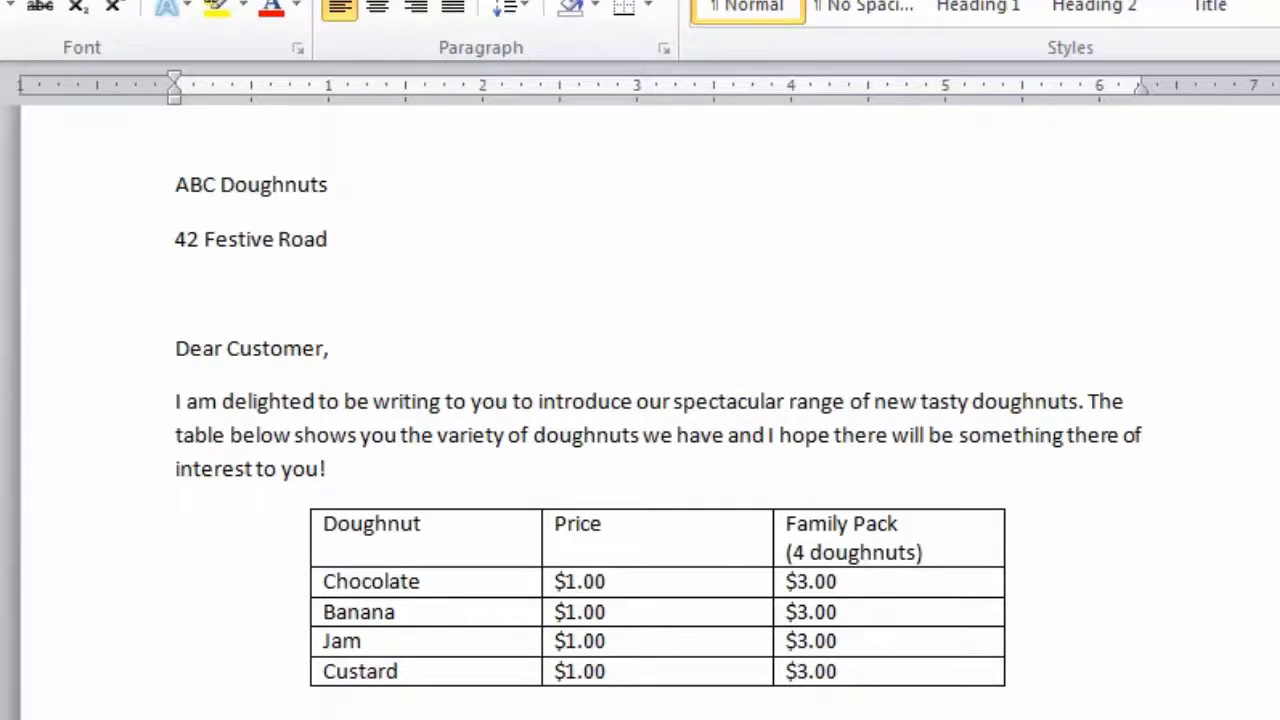
key(Return)
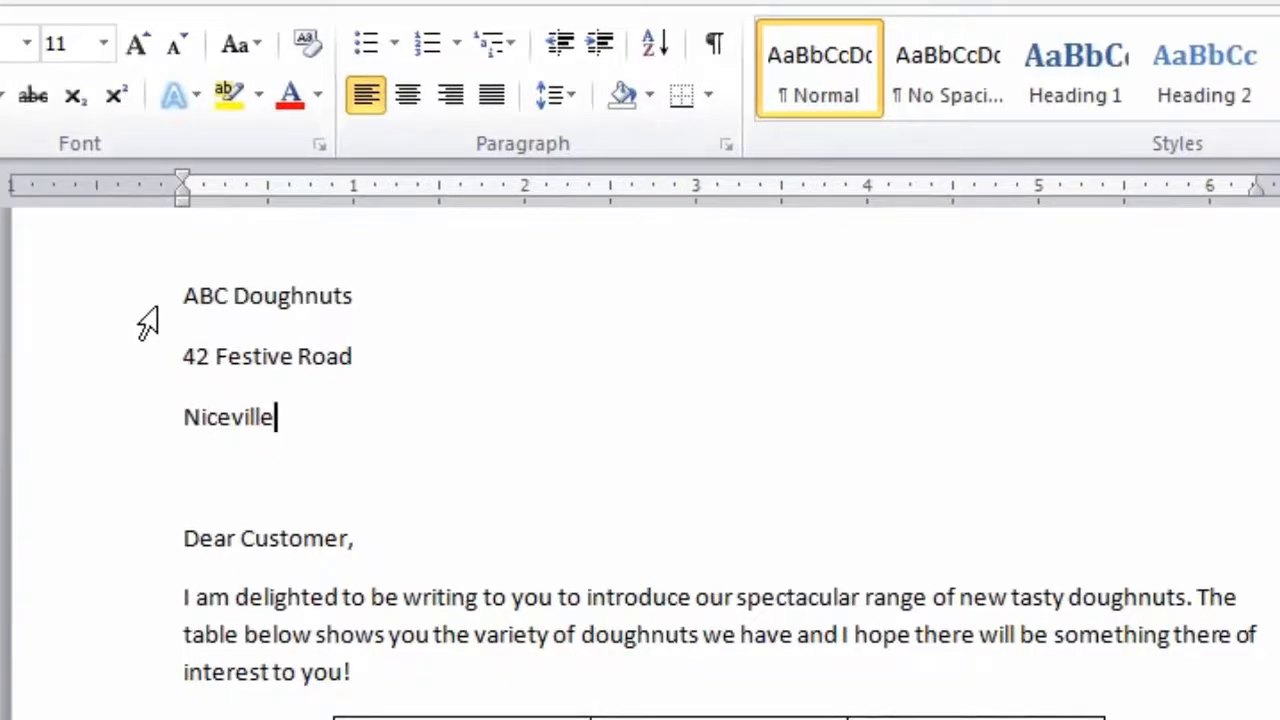
Step: Centre the three company name and address lines and set their spacing after each paragraph to 0 pt
drag(123, 308, 120, 432)
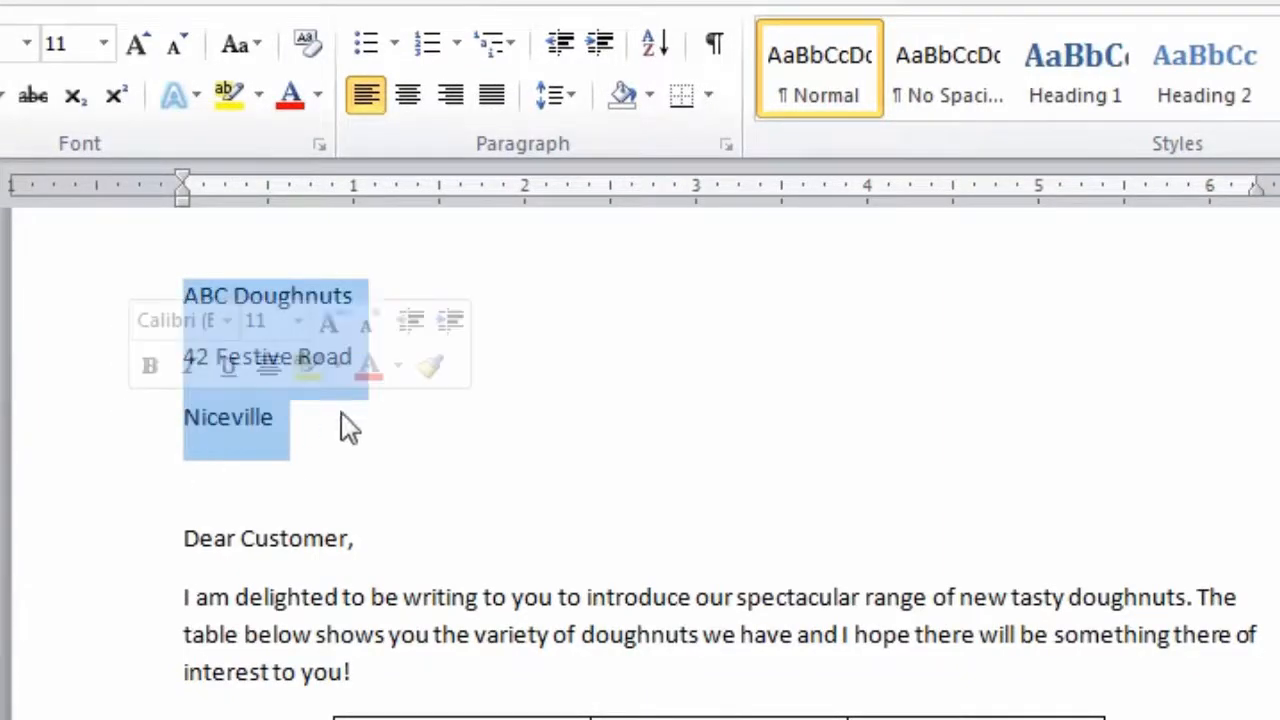
click(410, 96)
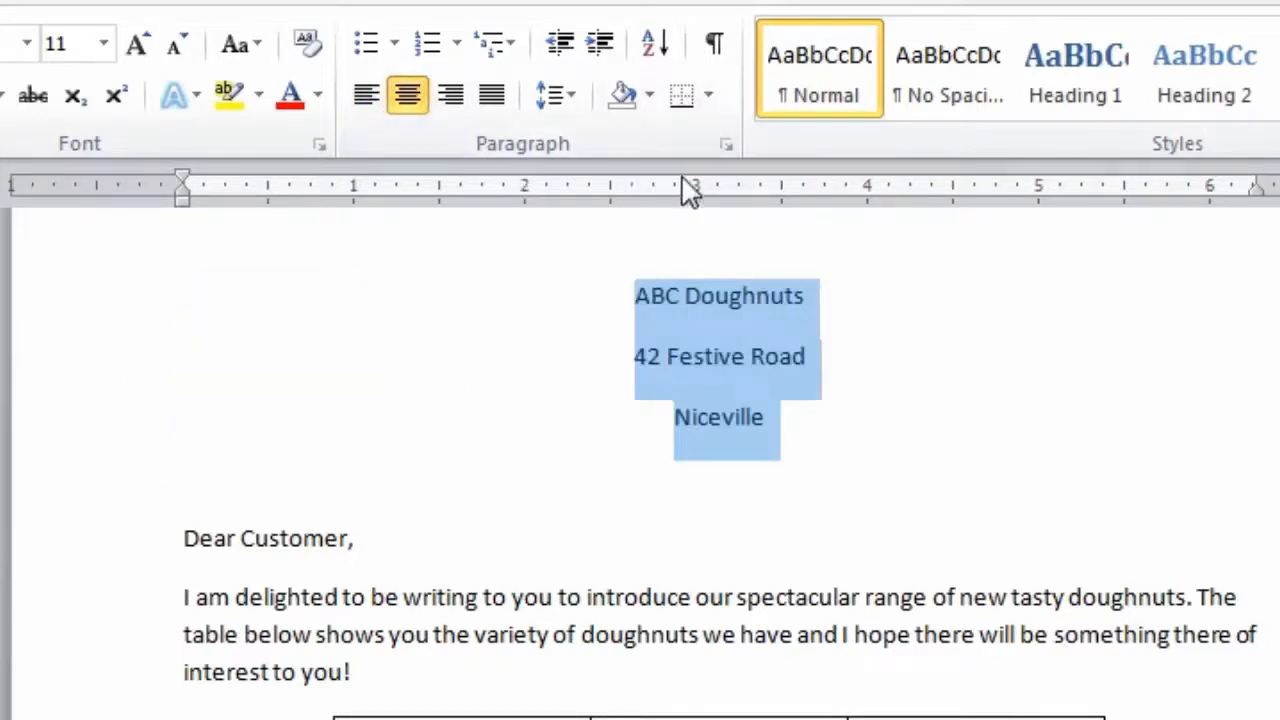
click(583, 101)
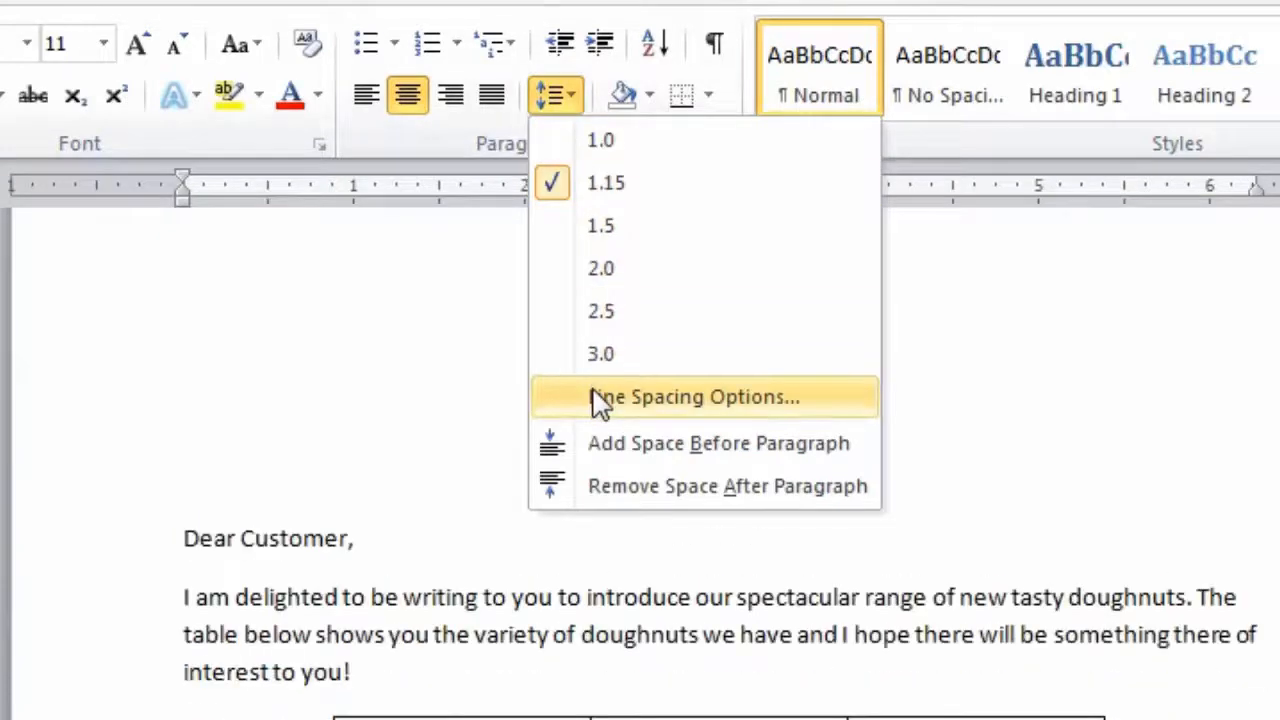
click(597, 400)
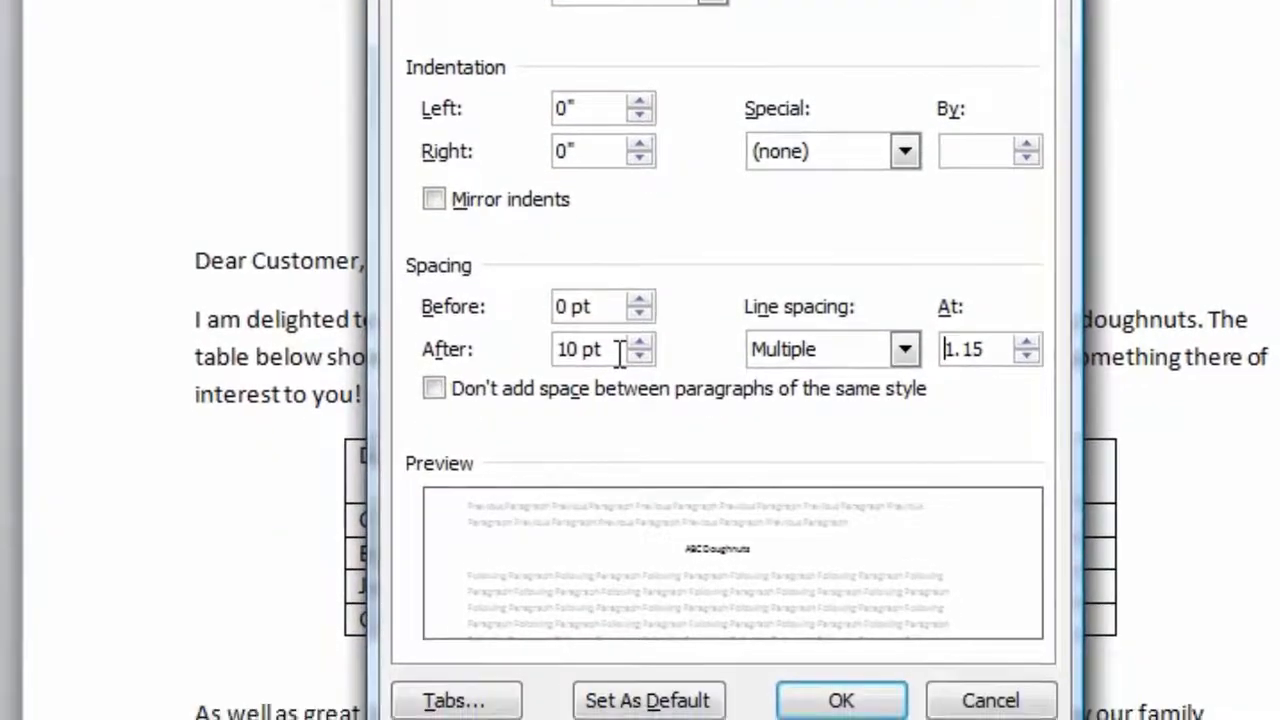
drag(619, 352, 556, 354)
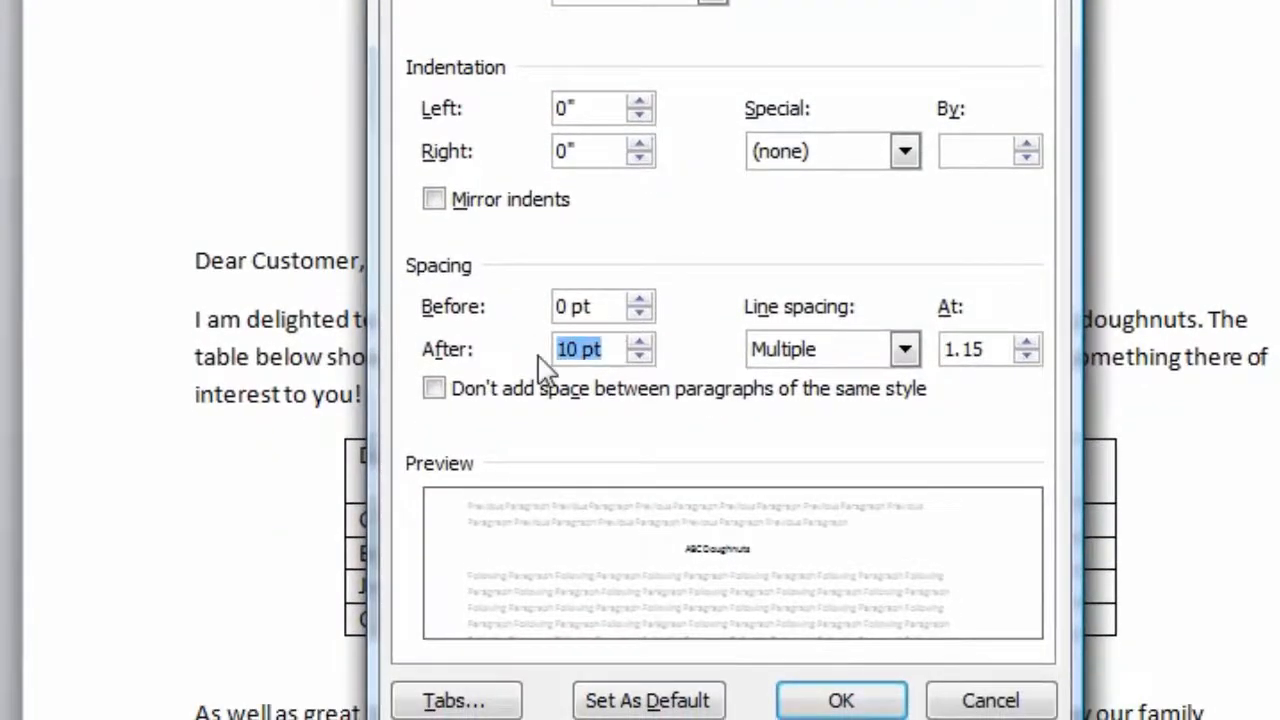
text(0)
click(833, 697)
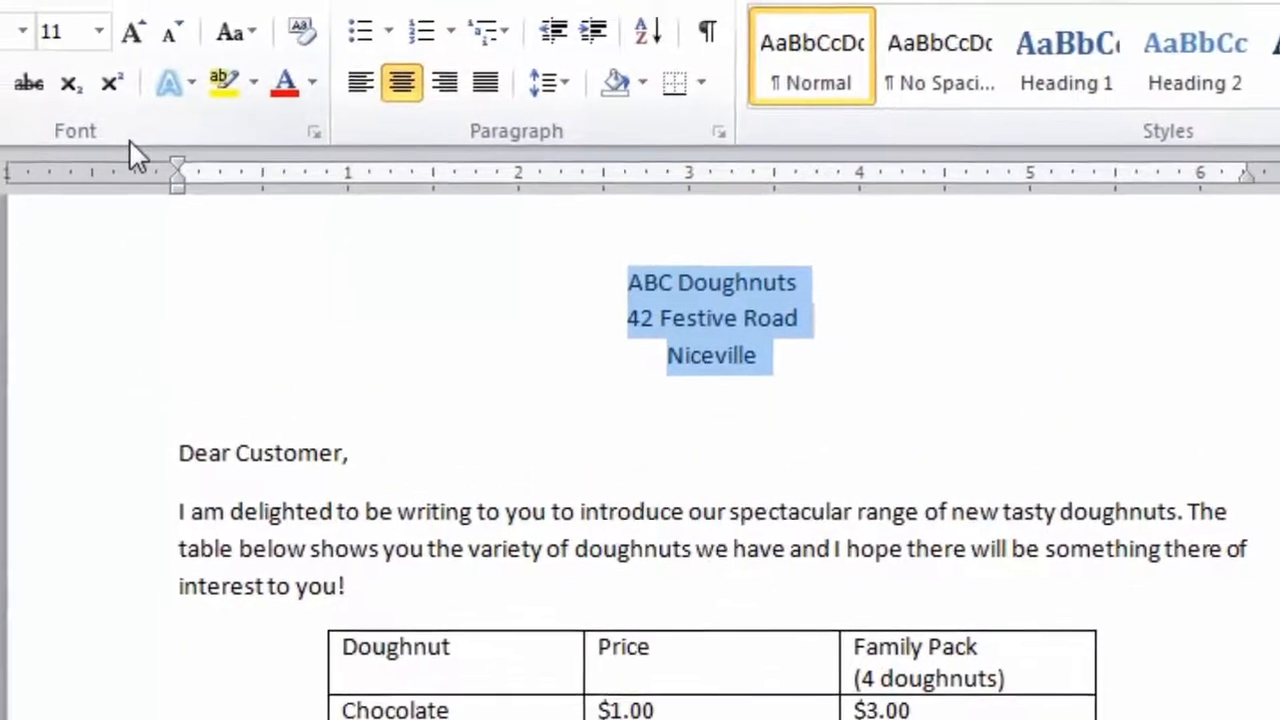
Step: Try enlarging the company name and address lines stepwise to 24 pt and shrinking them to 16 pt
click(98, 31)
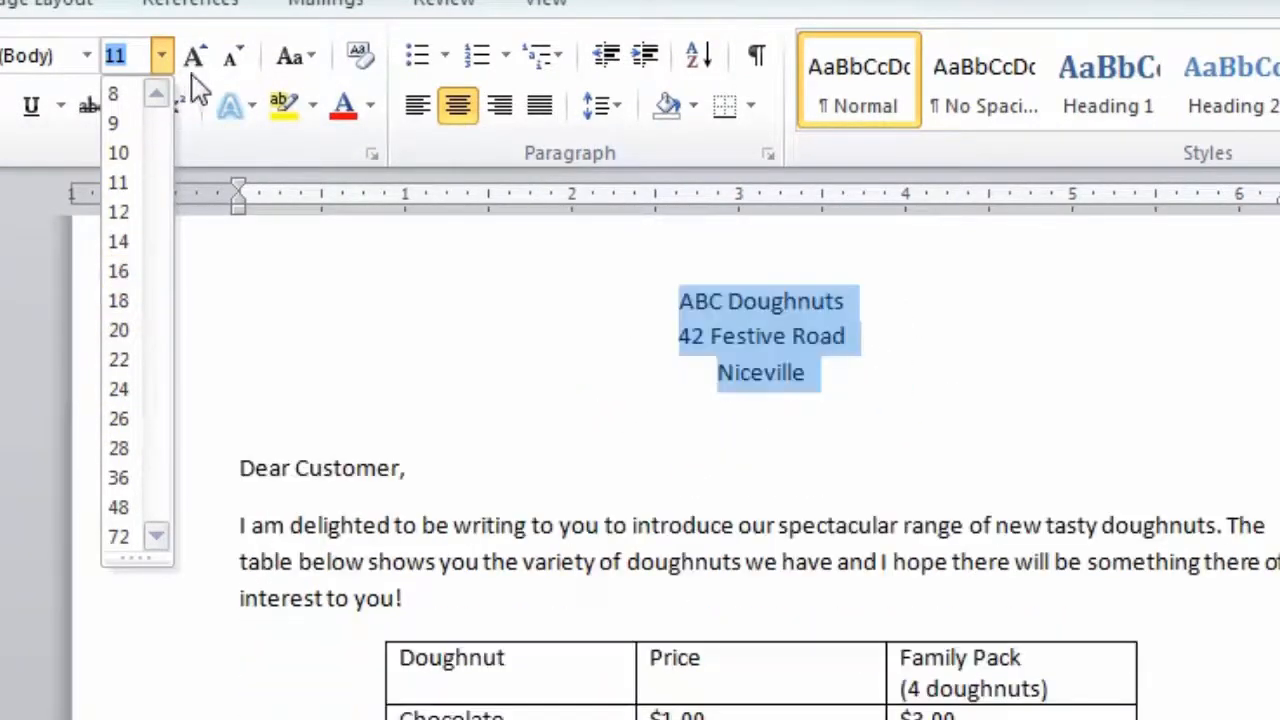
click(194, 55)
click(195, 54)
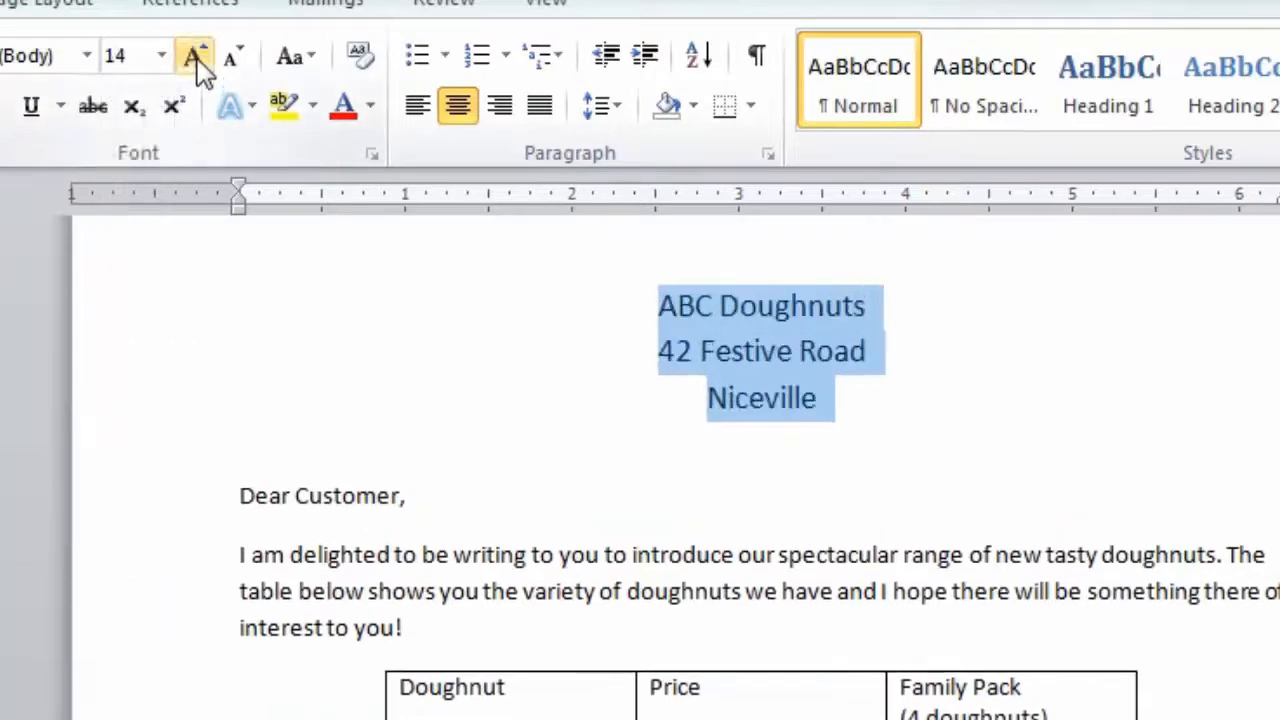
click(195, 55)
click(195, 55)
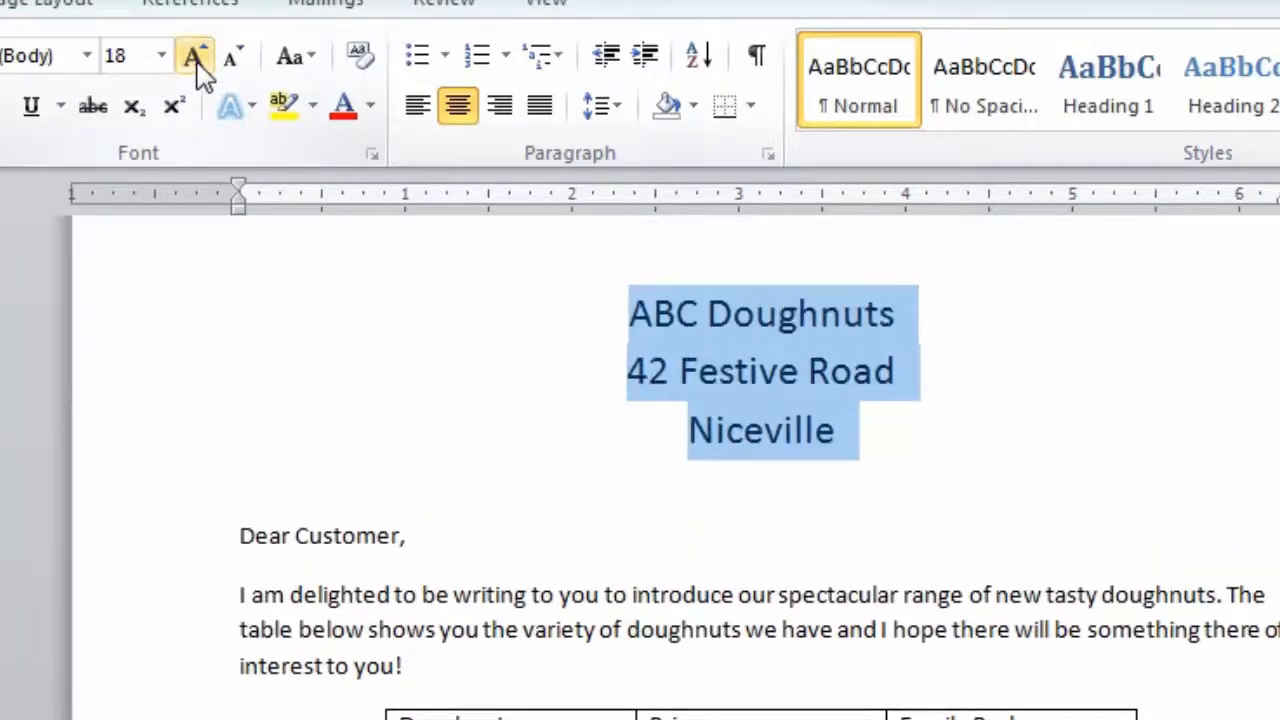
click(195, 55)
click(195, 55)
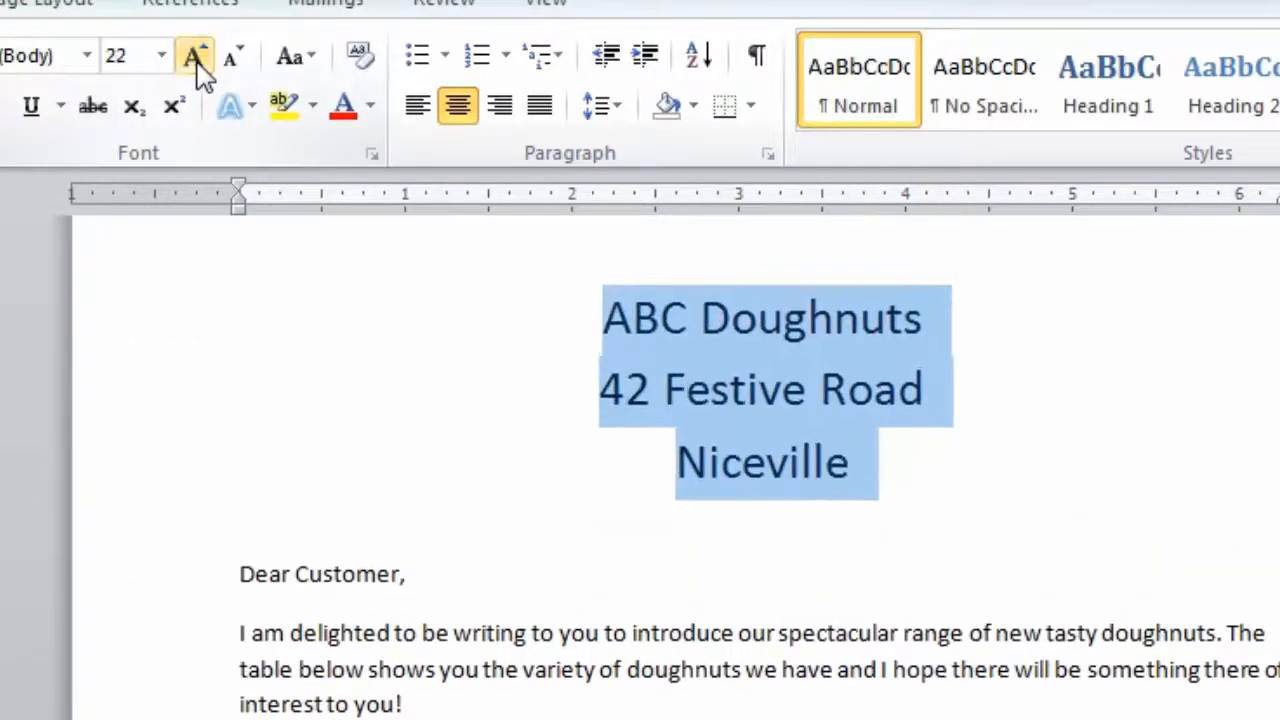
click(195, 55)
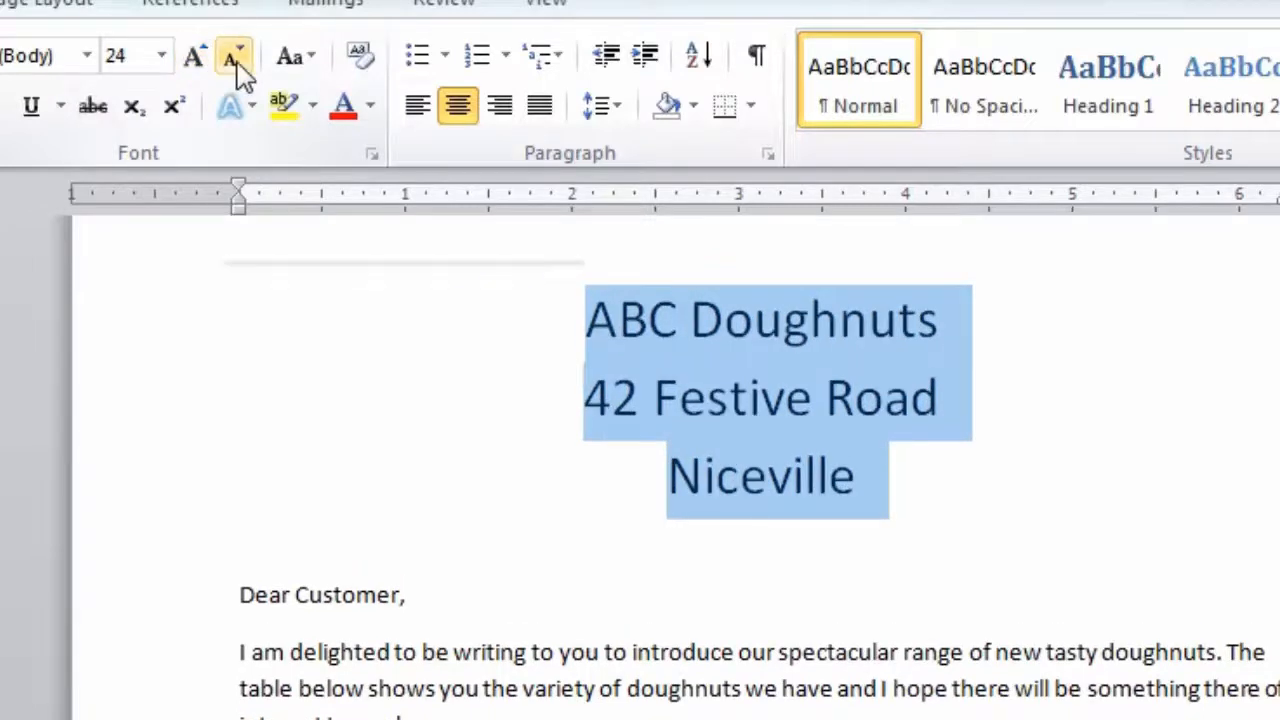
click(232, 58)
click(232, 58)
click(232, 58)
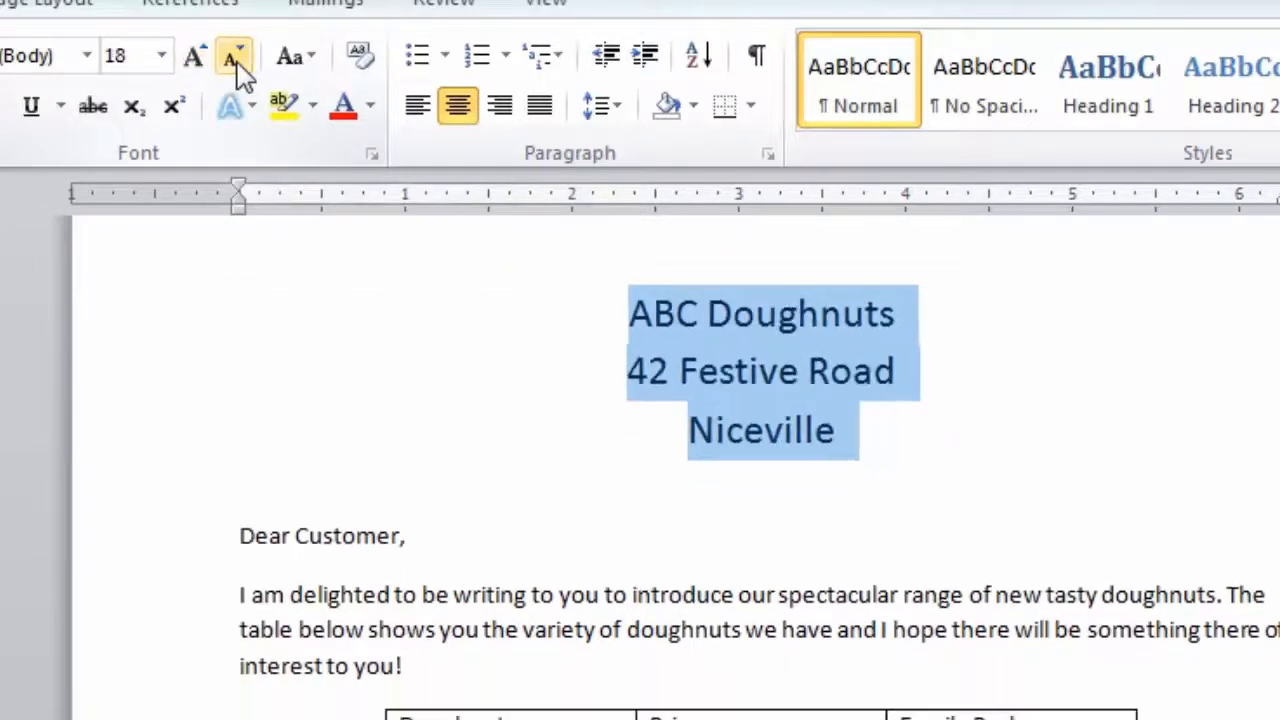
click(232, 58)
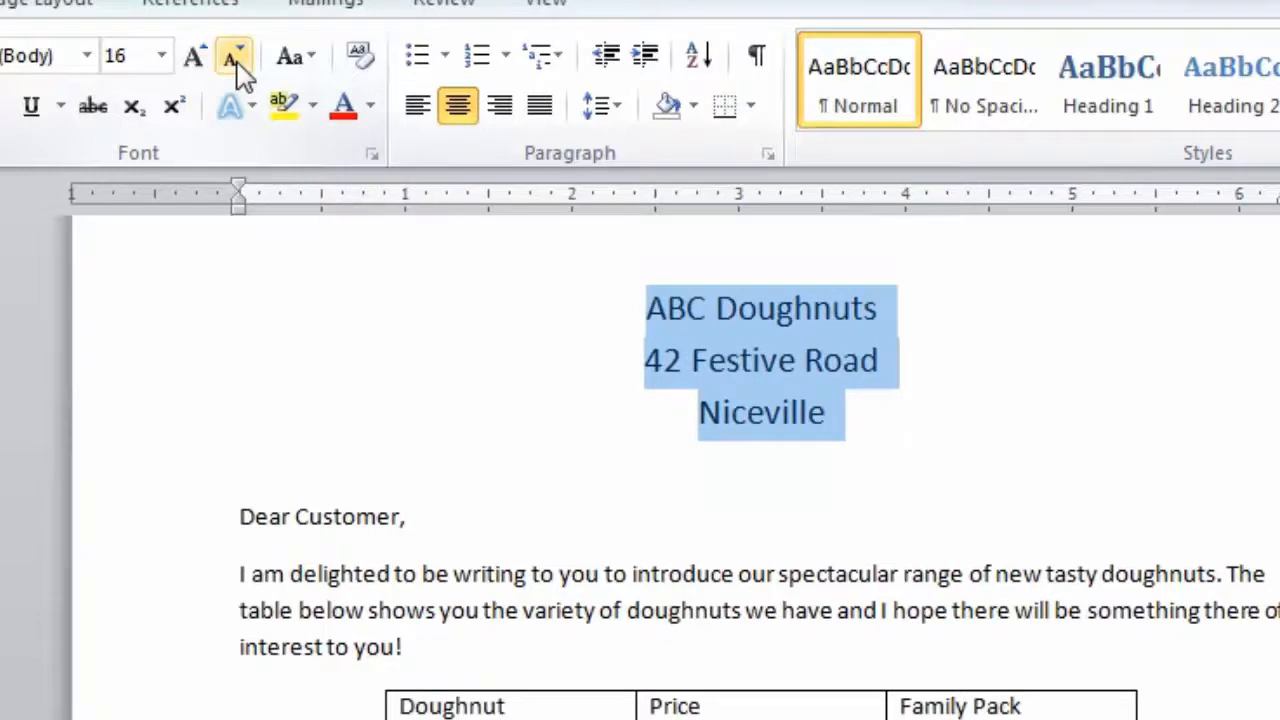
Step: Set the font size of the company name and address lines to 24
click(162, 60)
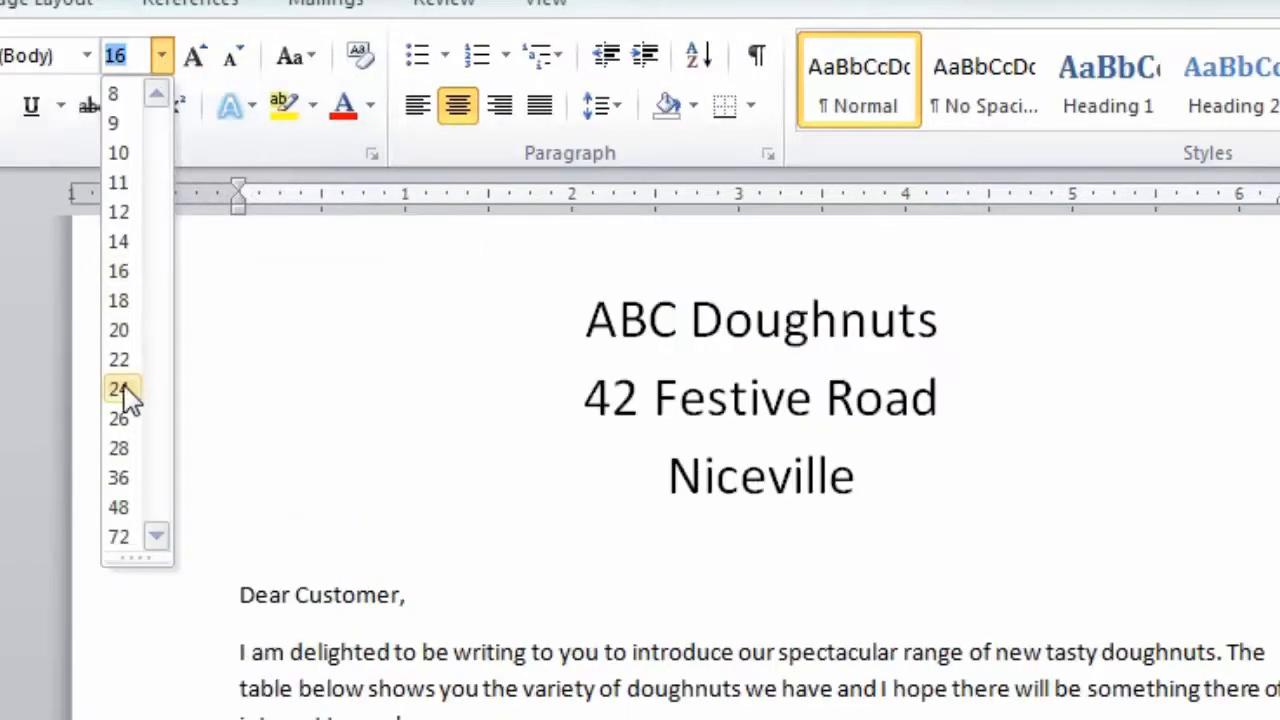
click(120, 389)
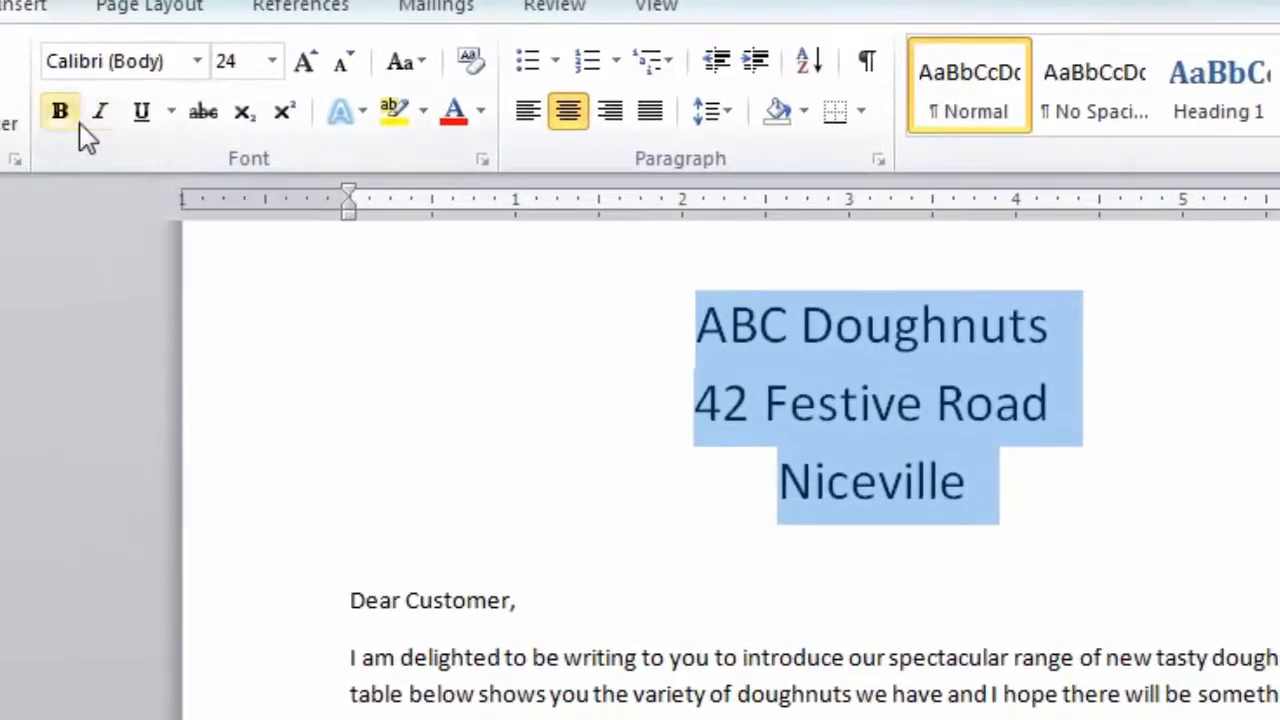
Step: Make the three company name and address lines and the table's header row bold
click(62, 112)
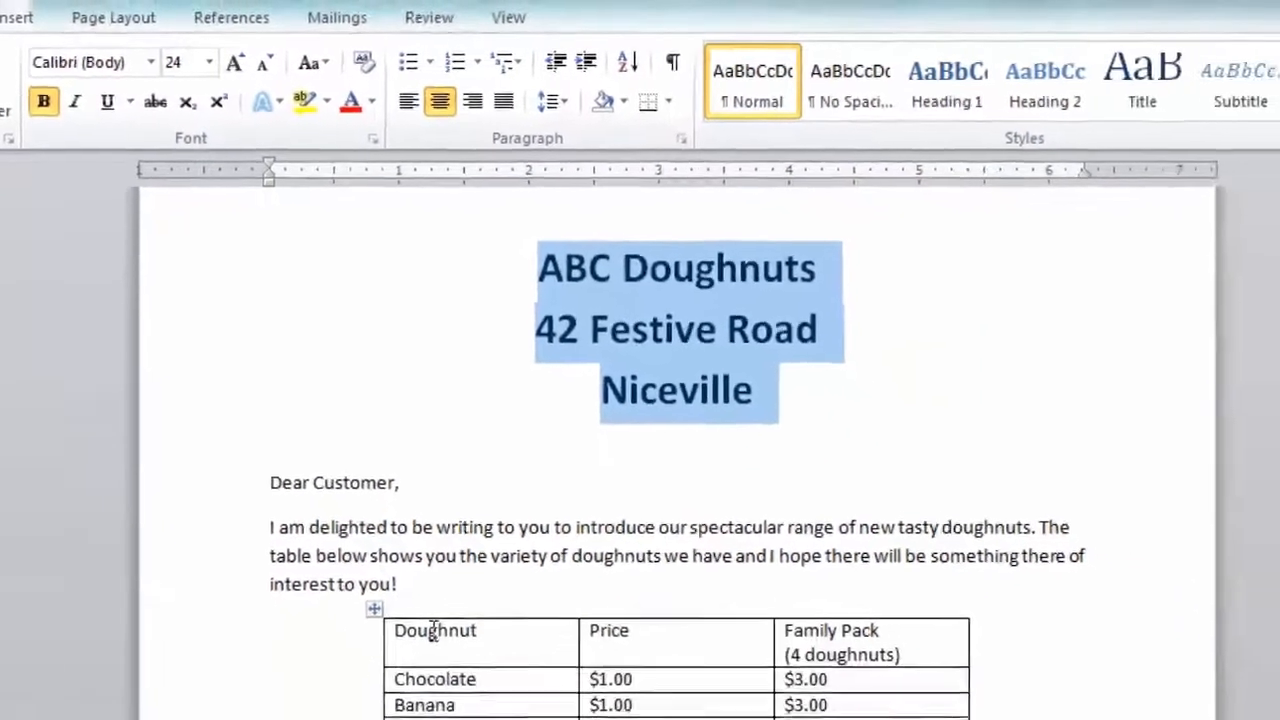
click(317, 591)
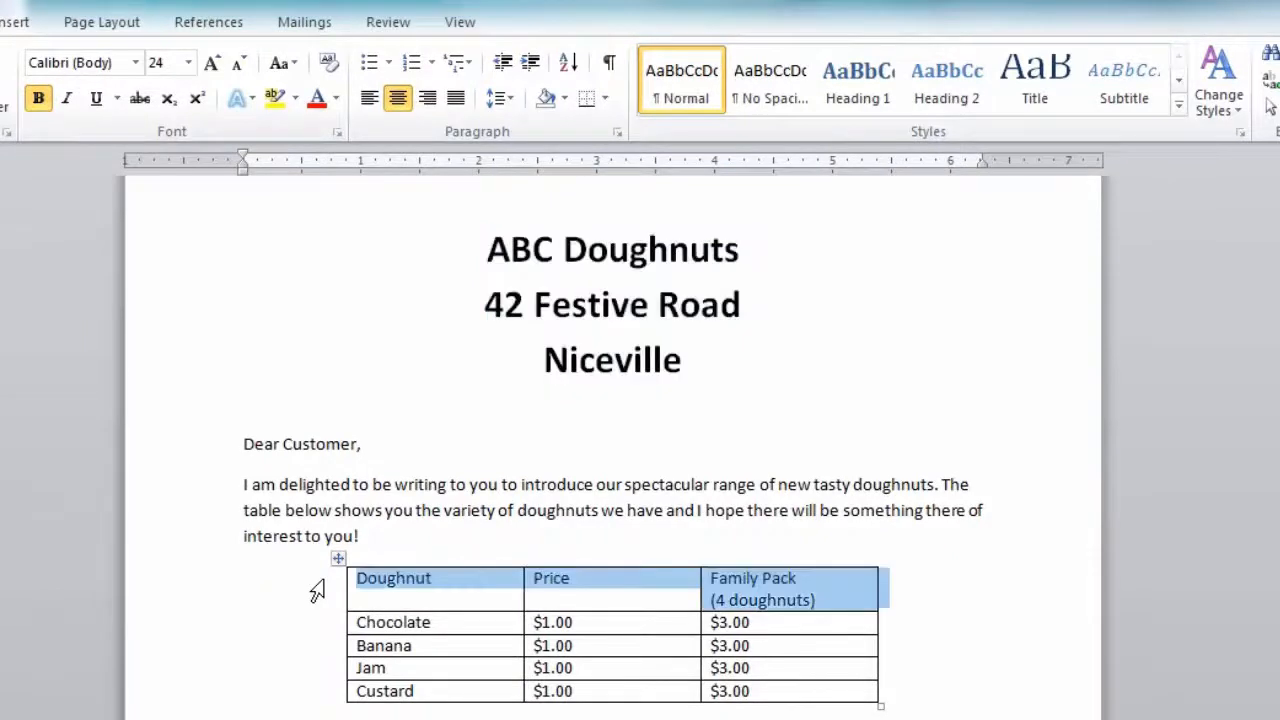
click(38, 100)
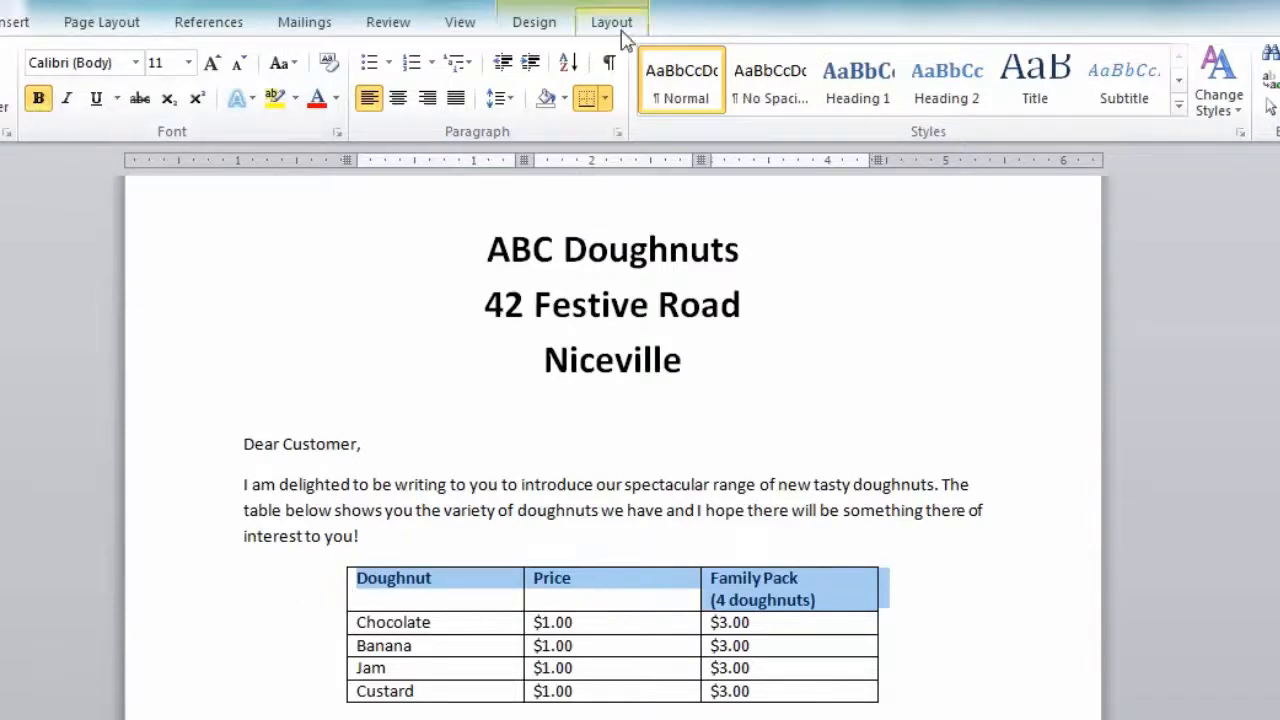
Step: Shade the table's header row light tan and centre its text both horizontally and vertically in the cells
click(534, 22)
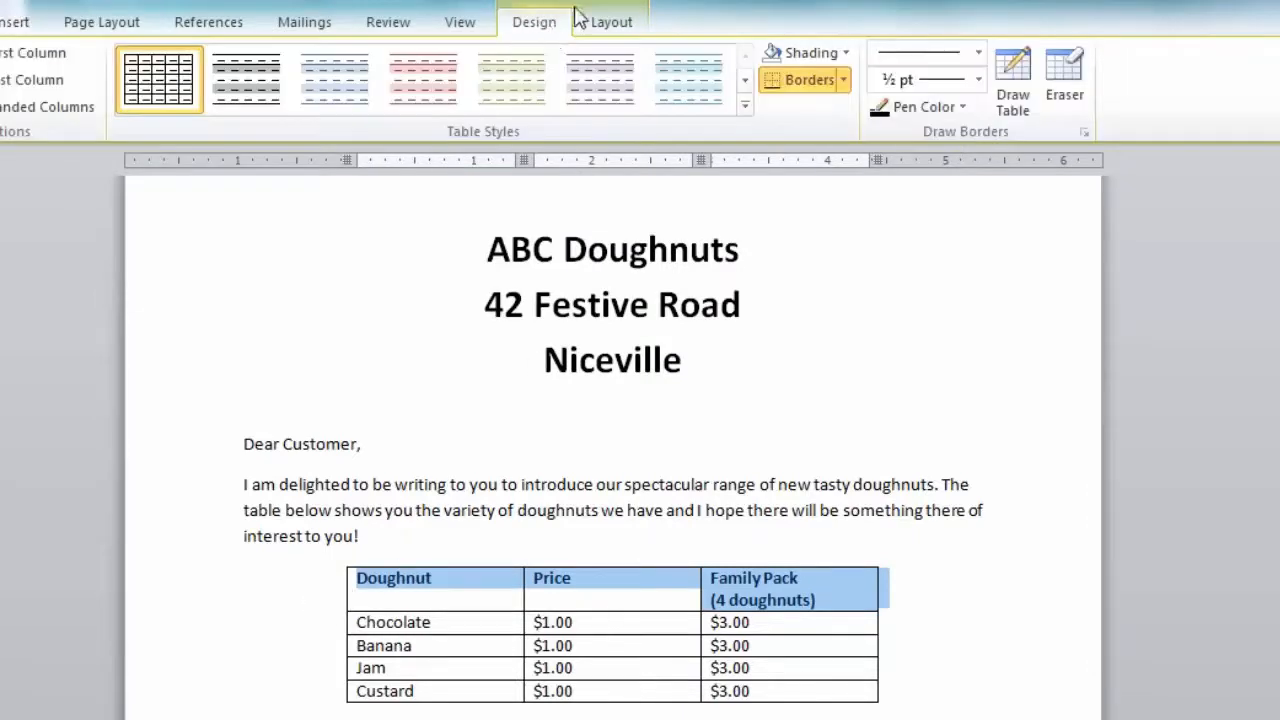
click(845, 53)
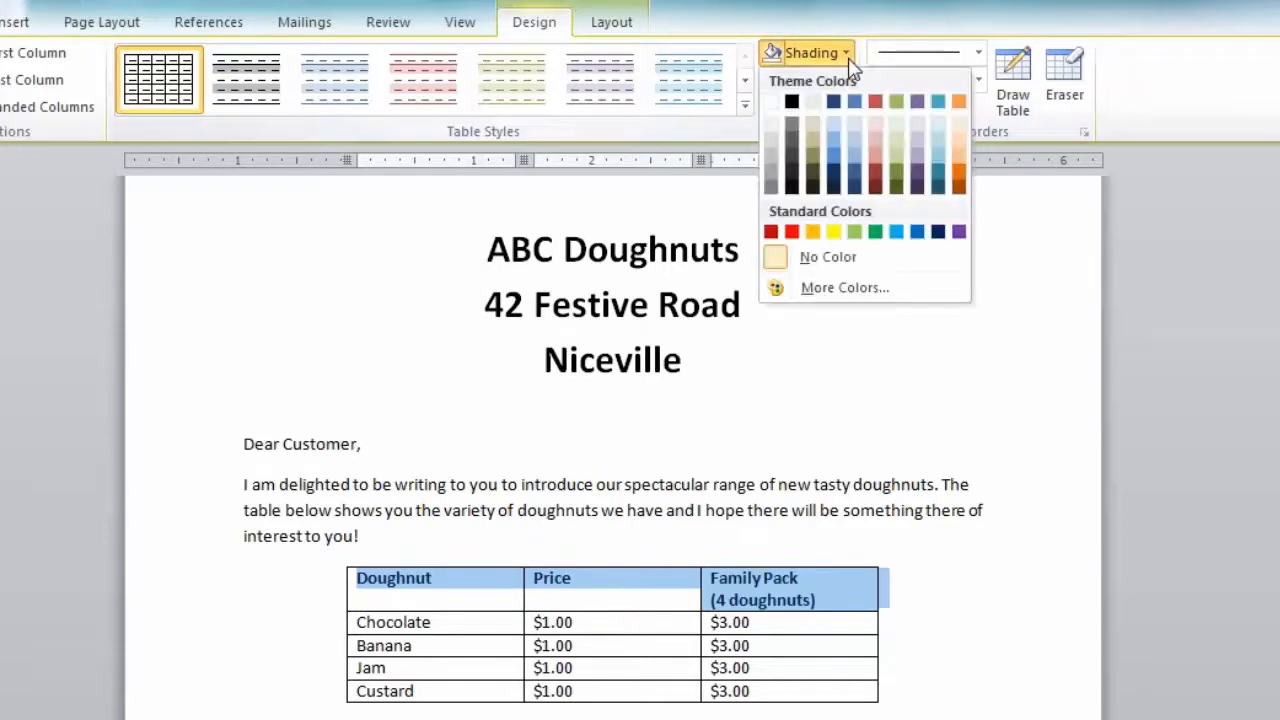
click(812, 102)
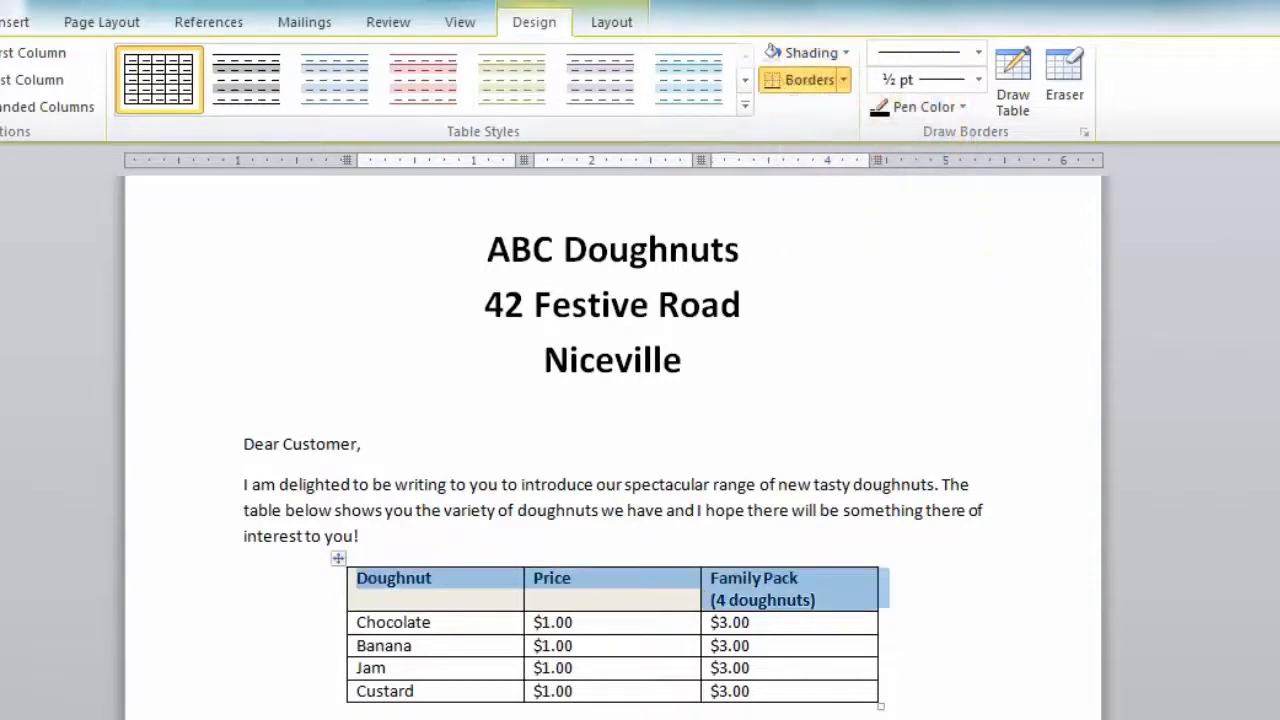
click(611, 22)
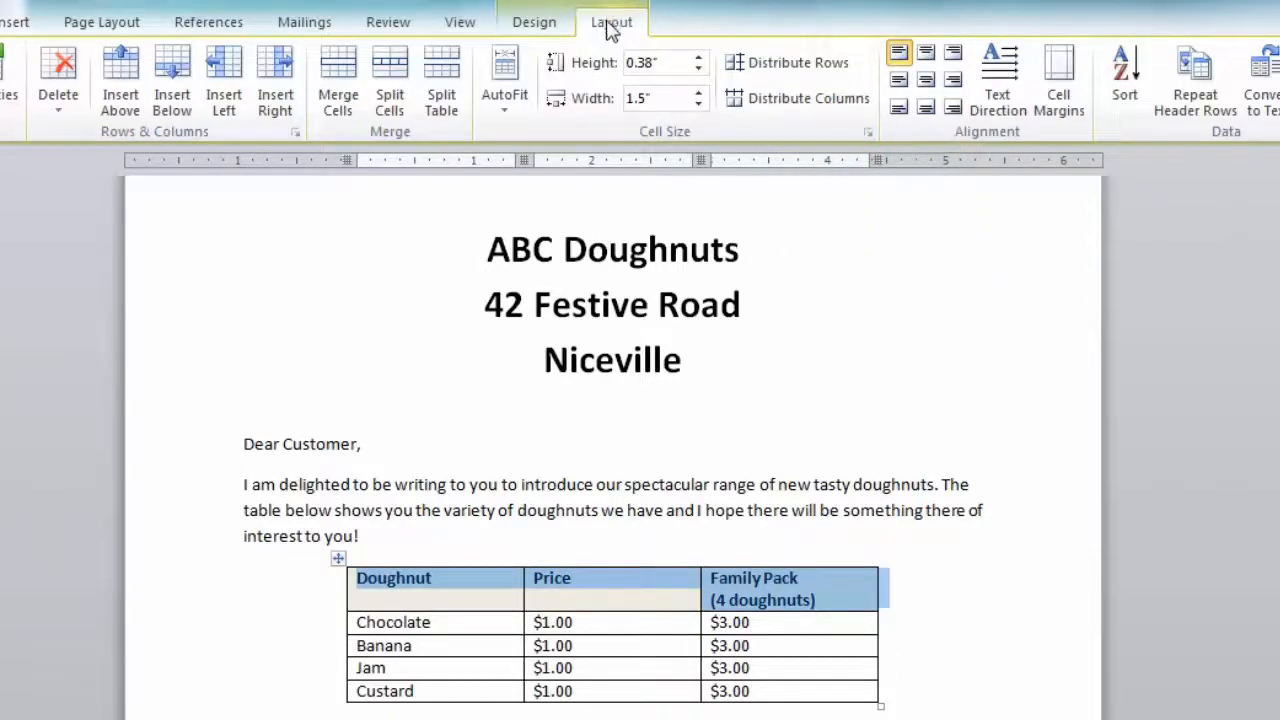
click(928, 82)
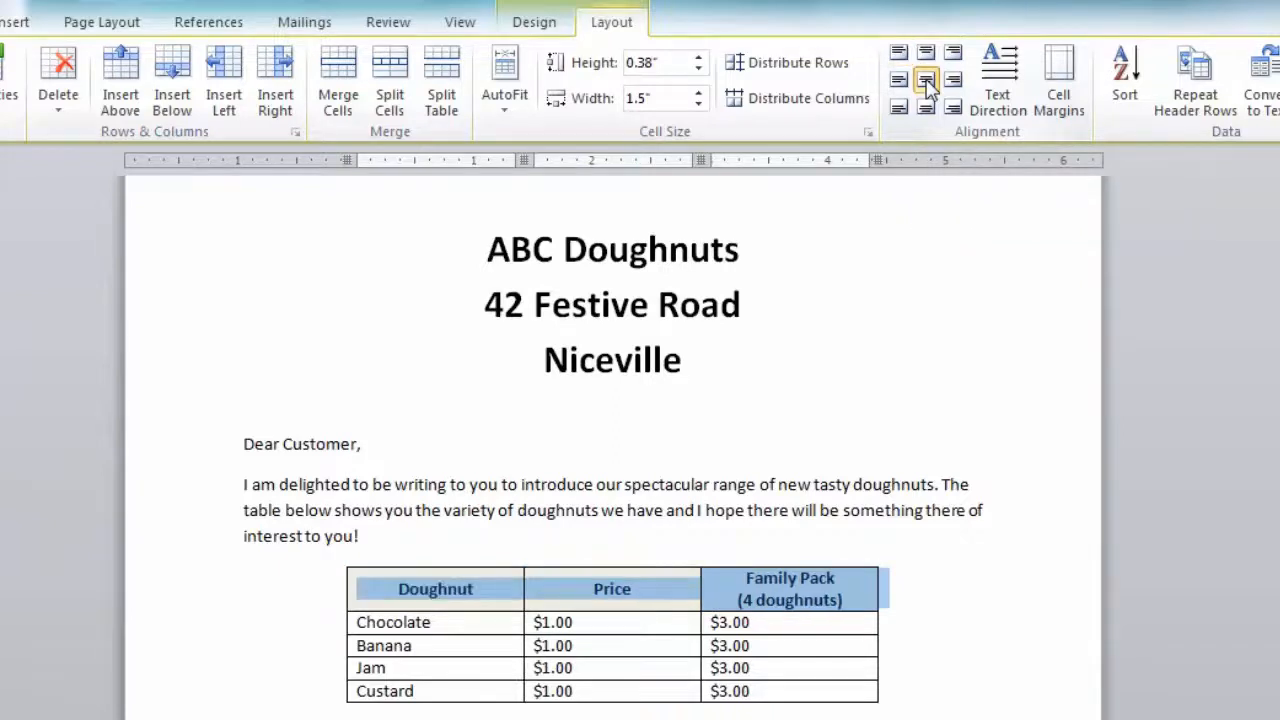
click(778, 476)
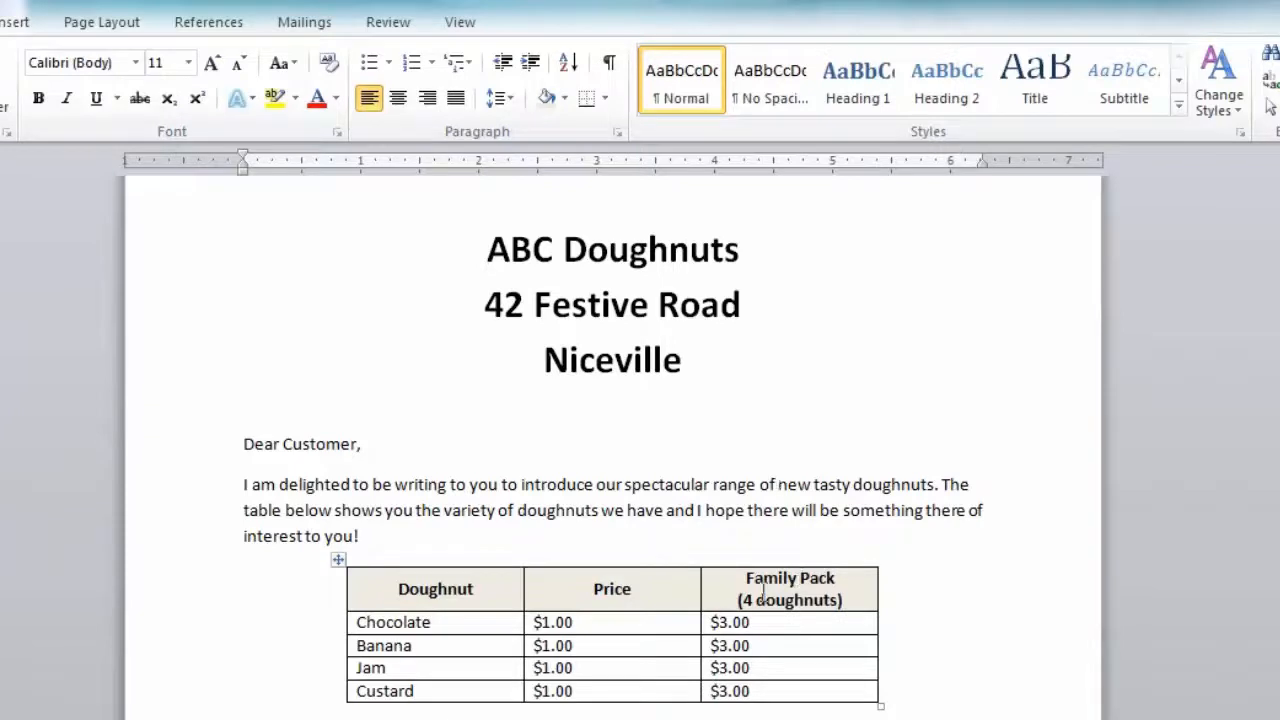
Step: Centre the text of the four doughnut rows below the table header, from Chocolate to Custard
click(322, 626)
drag(322, 626, 329, 701)
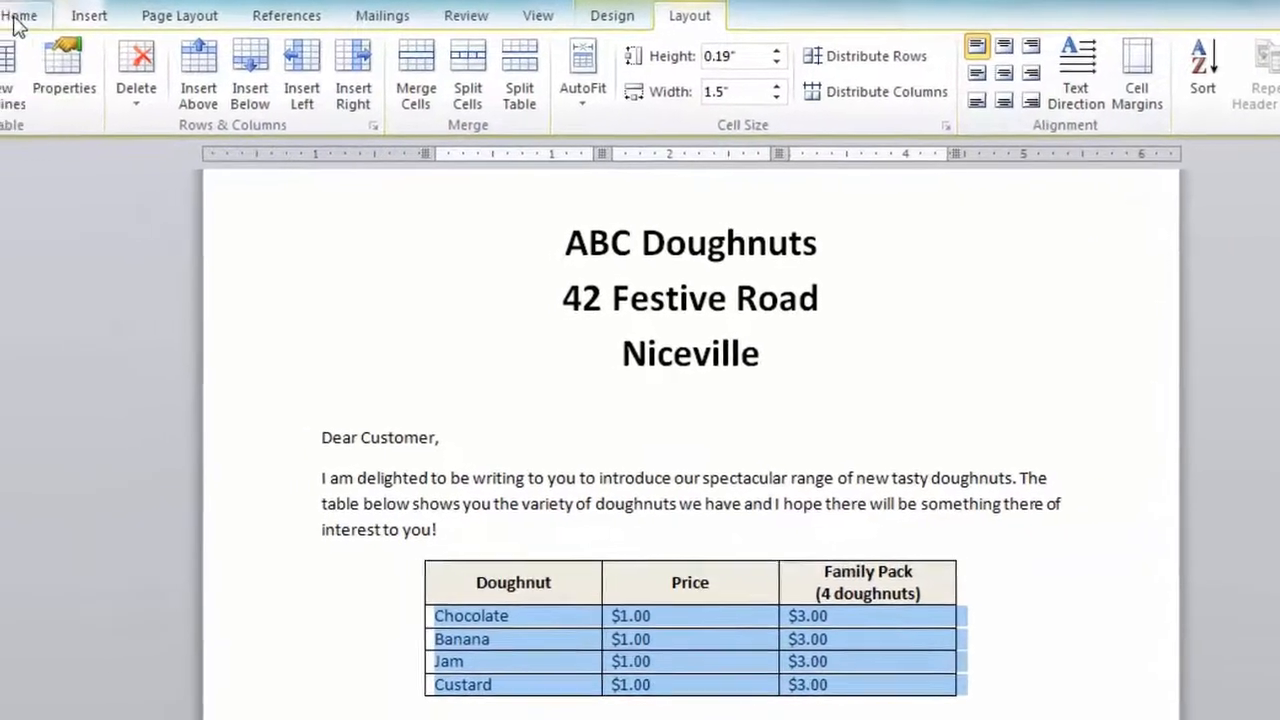
click(24, 20)
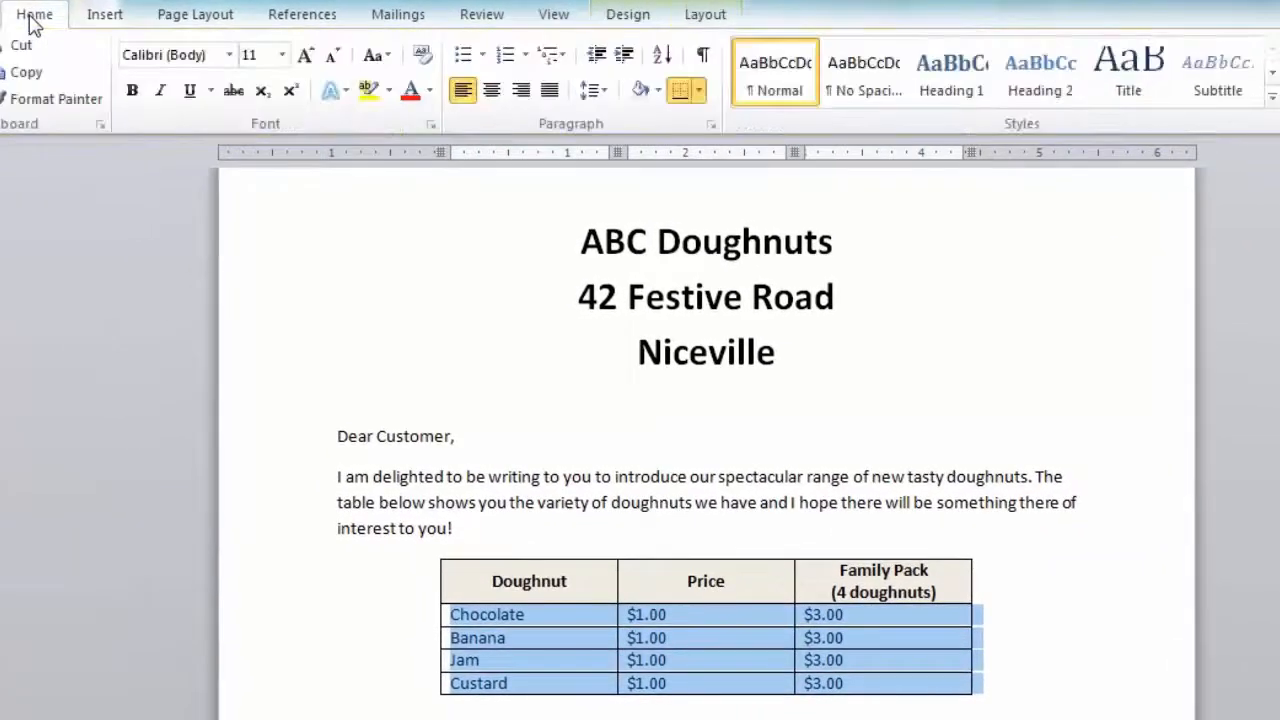
click(490, 91)
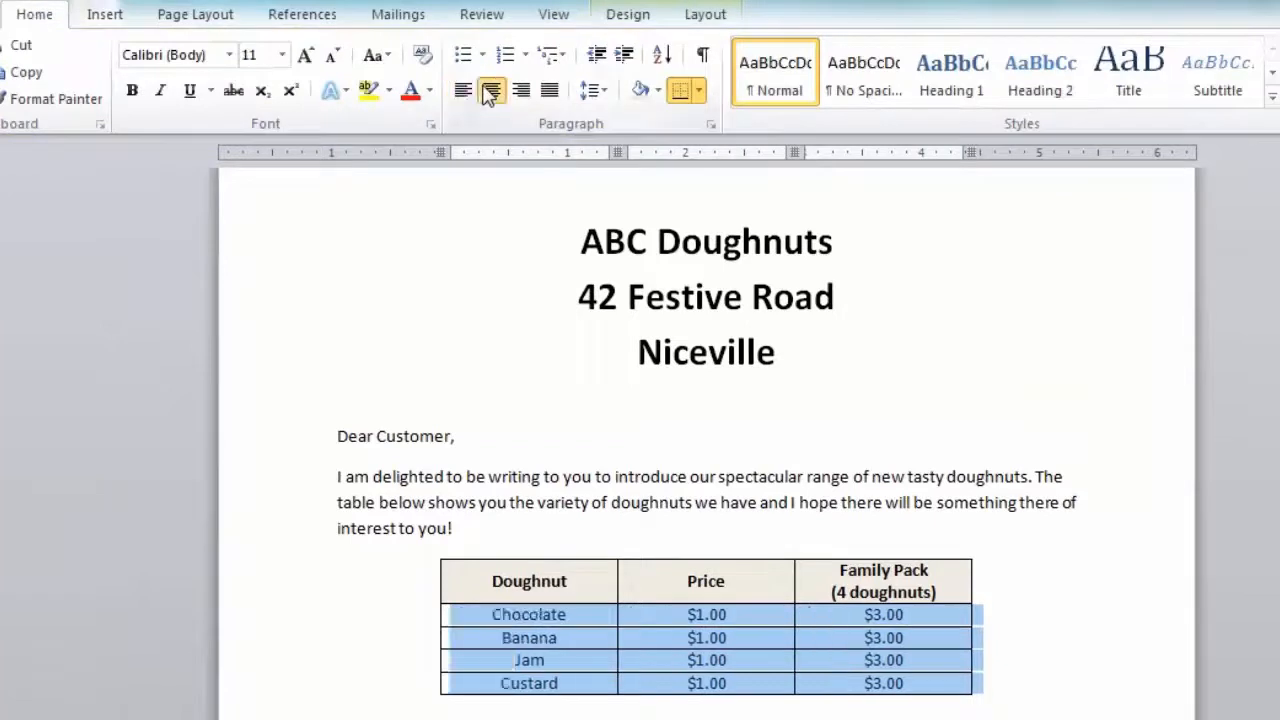
click(955, 519)
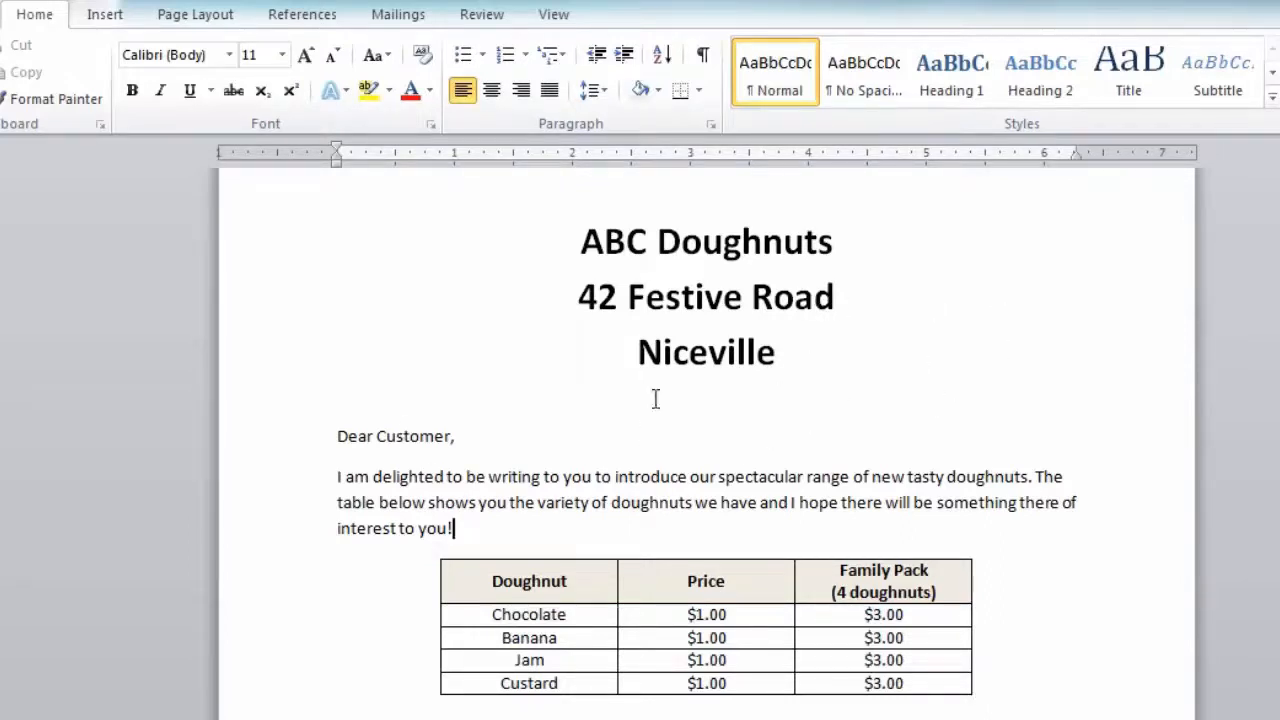
Step: Search the clip art for "doughnut", insert the open box labelled Donuts, and set its text wrapping to In Front of Text
click(104, 28)
click(236, 72)
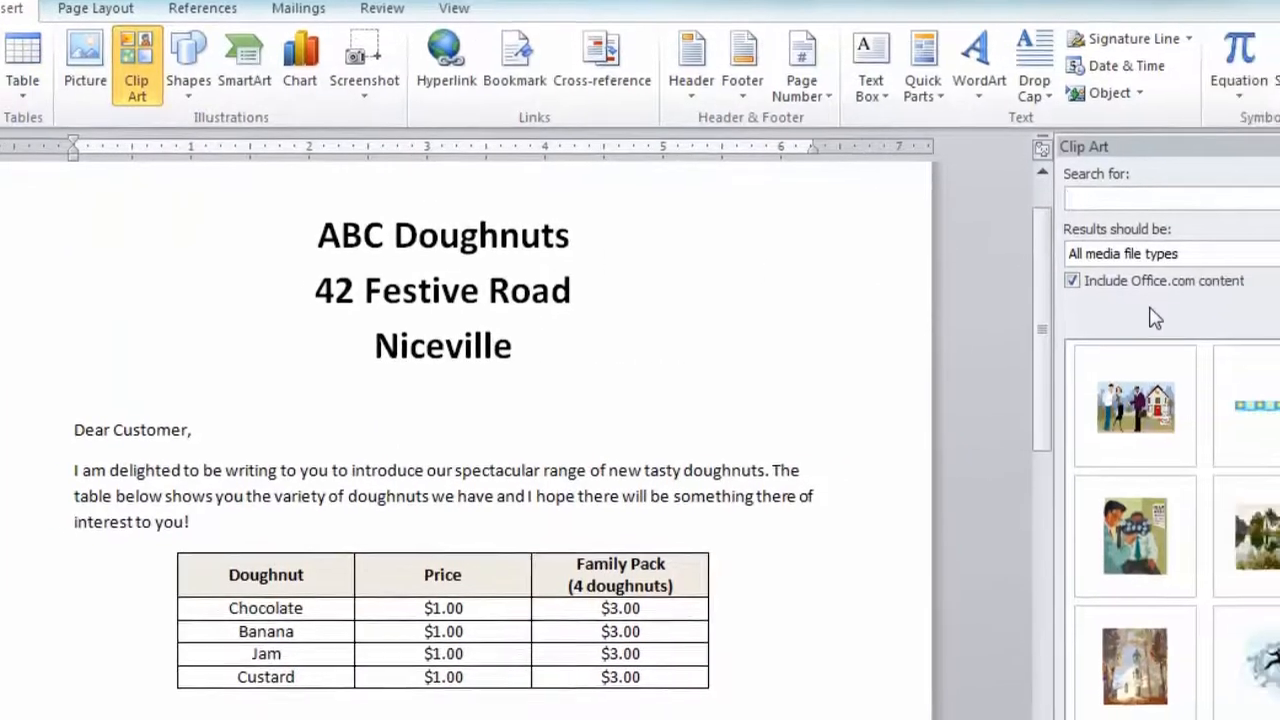
click(1220, 205)
text(doughnut)
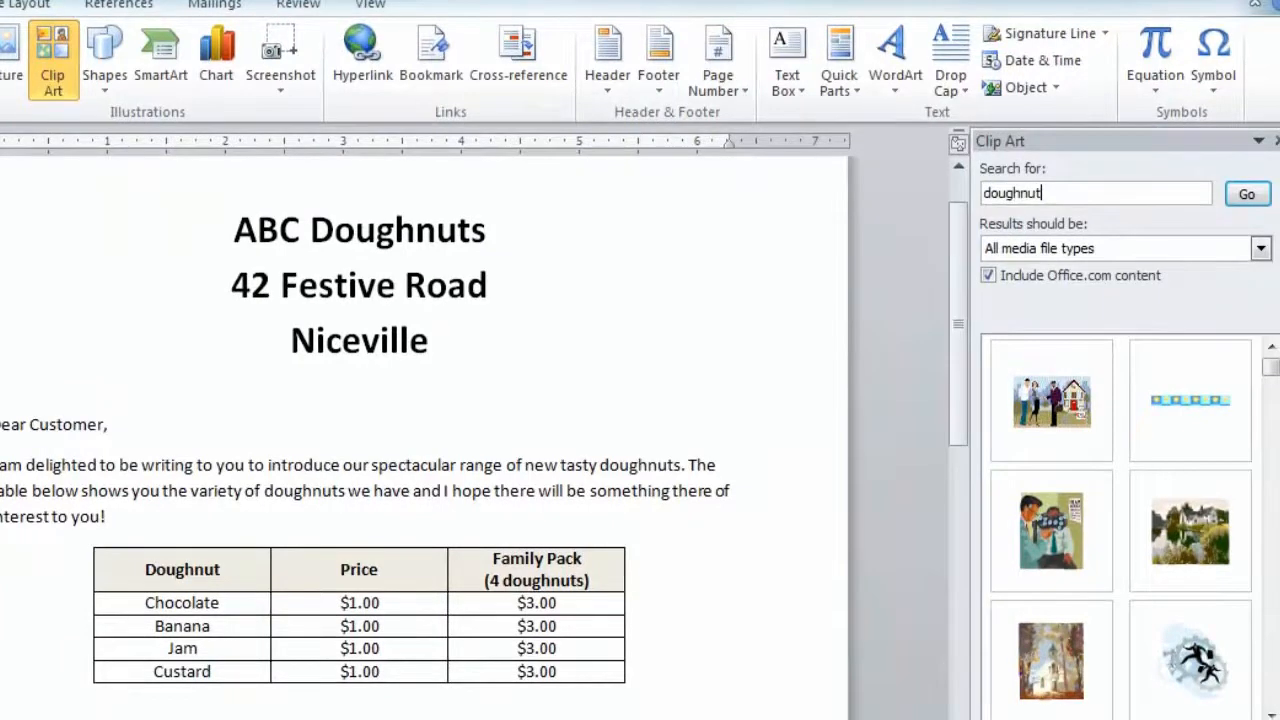
click(1262, 199)
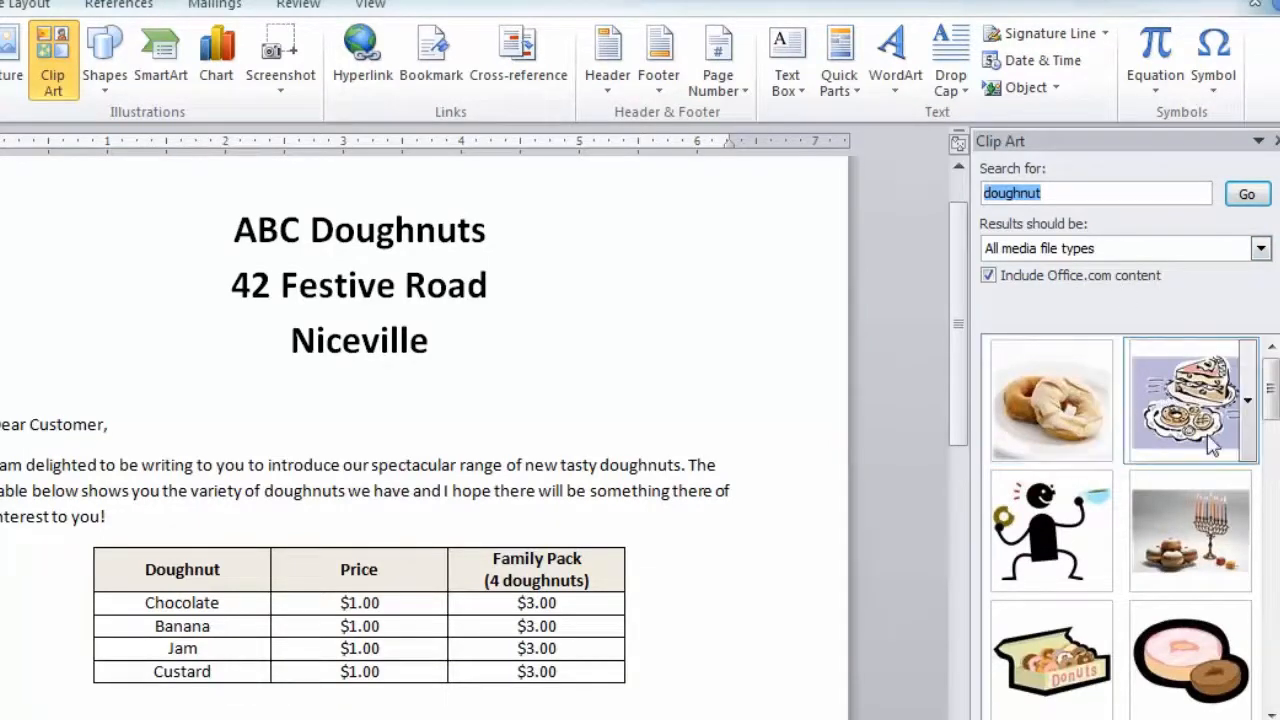
click(1045, 675)
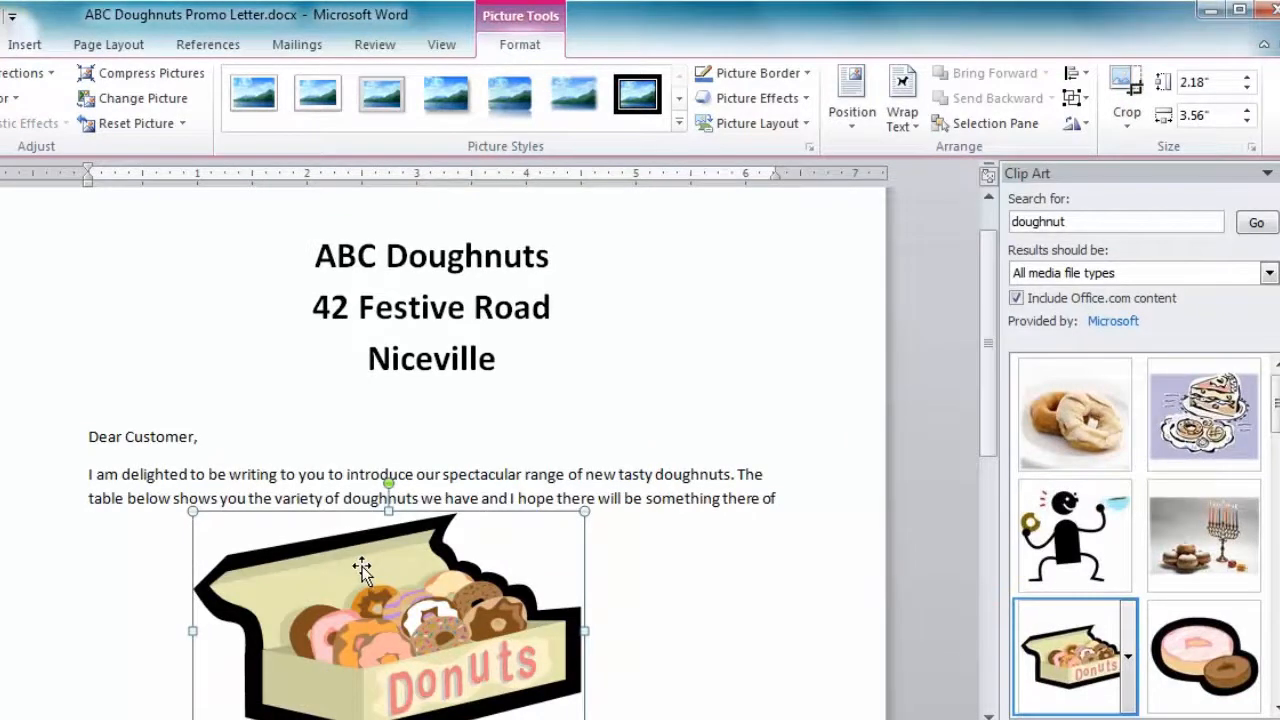
click(910, 130)
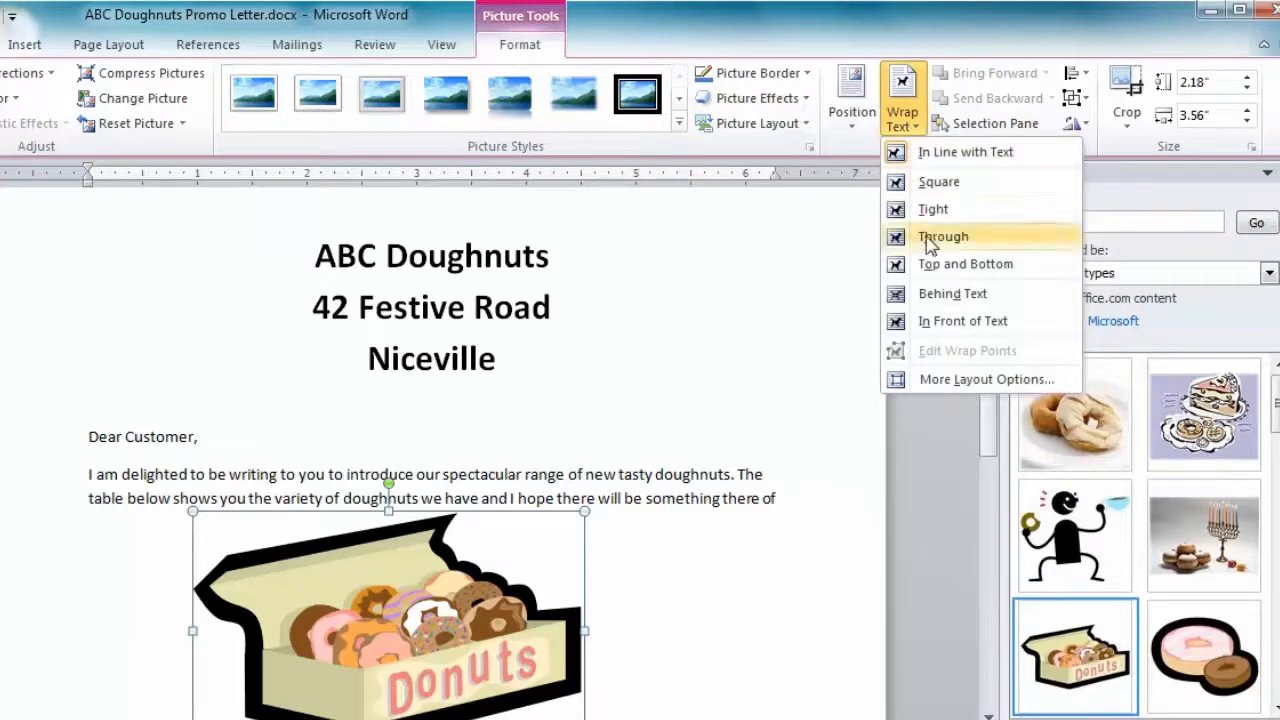
click(945, 321)
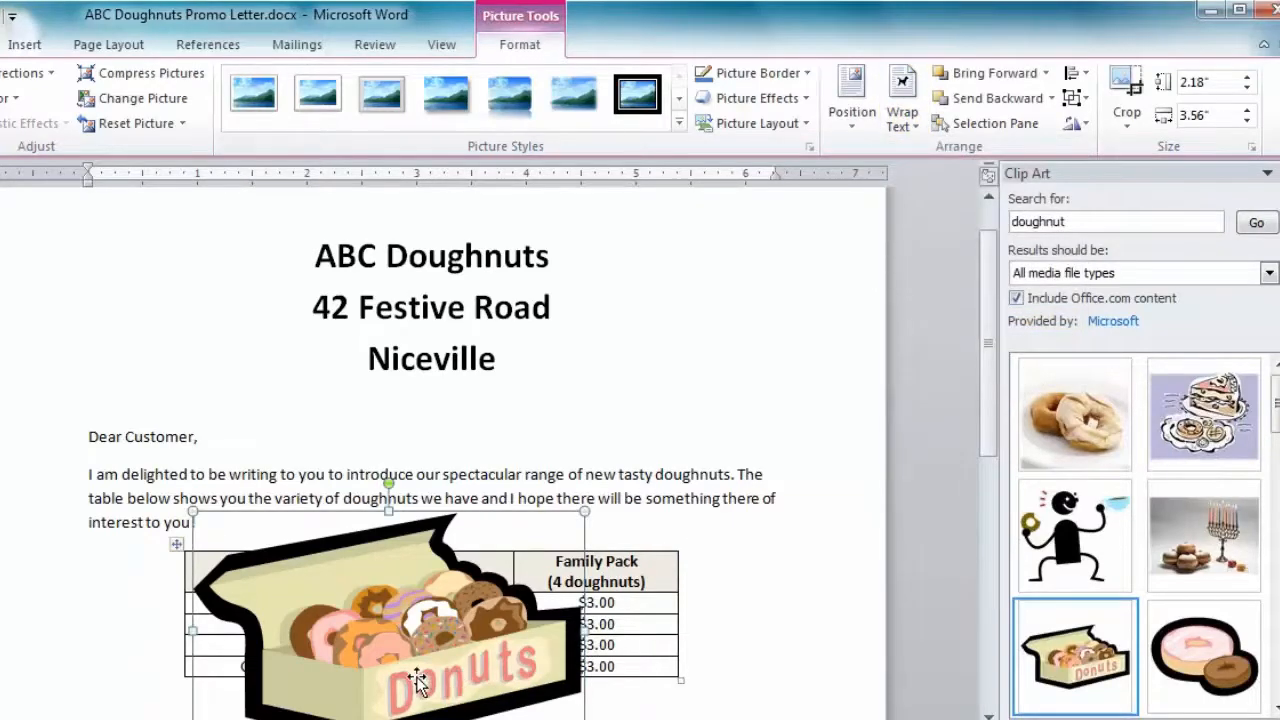
Step: Shrink the donut box picture to about 1.39" high by 2.28" wide and place it left of the company heading
drag(418, 680, 293, 413)
drag(316, 355, 650, 402)
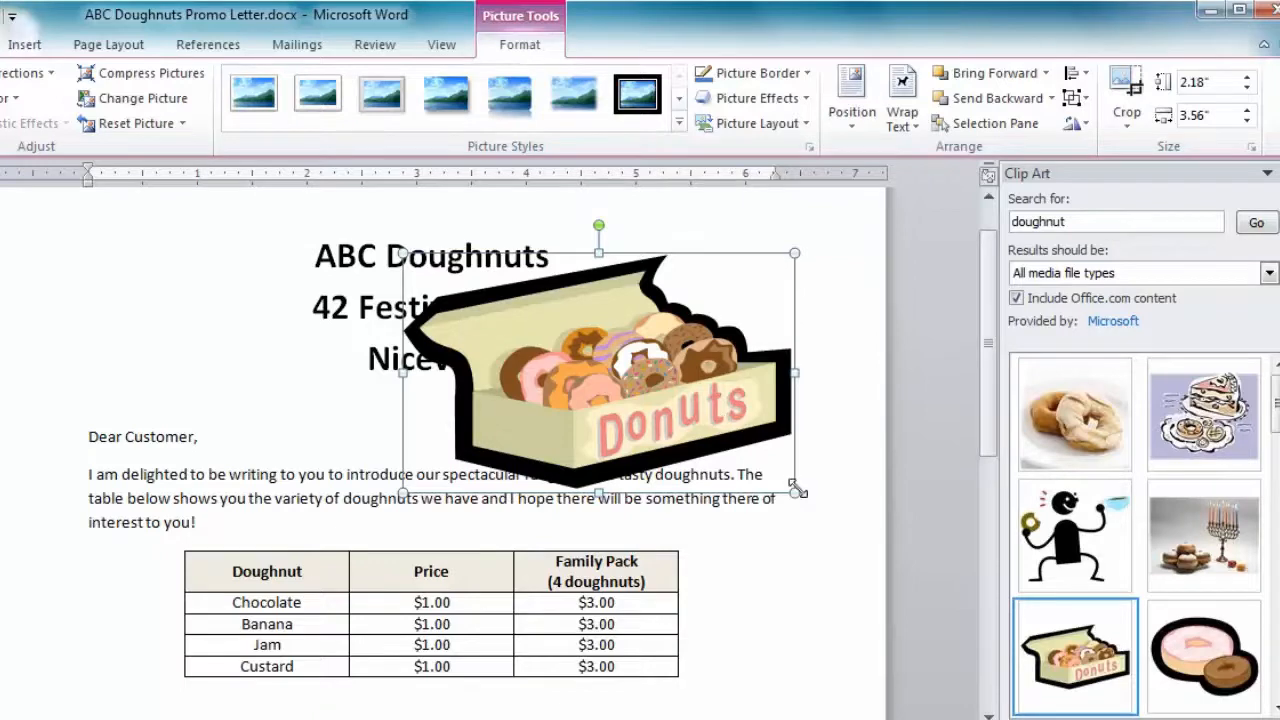
drag(796, 490, 654, 406)
drag(589, 330, 226, 317)
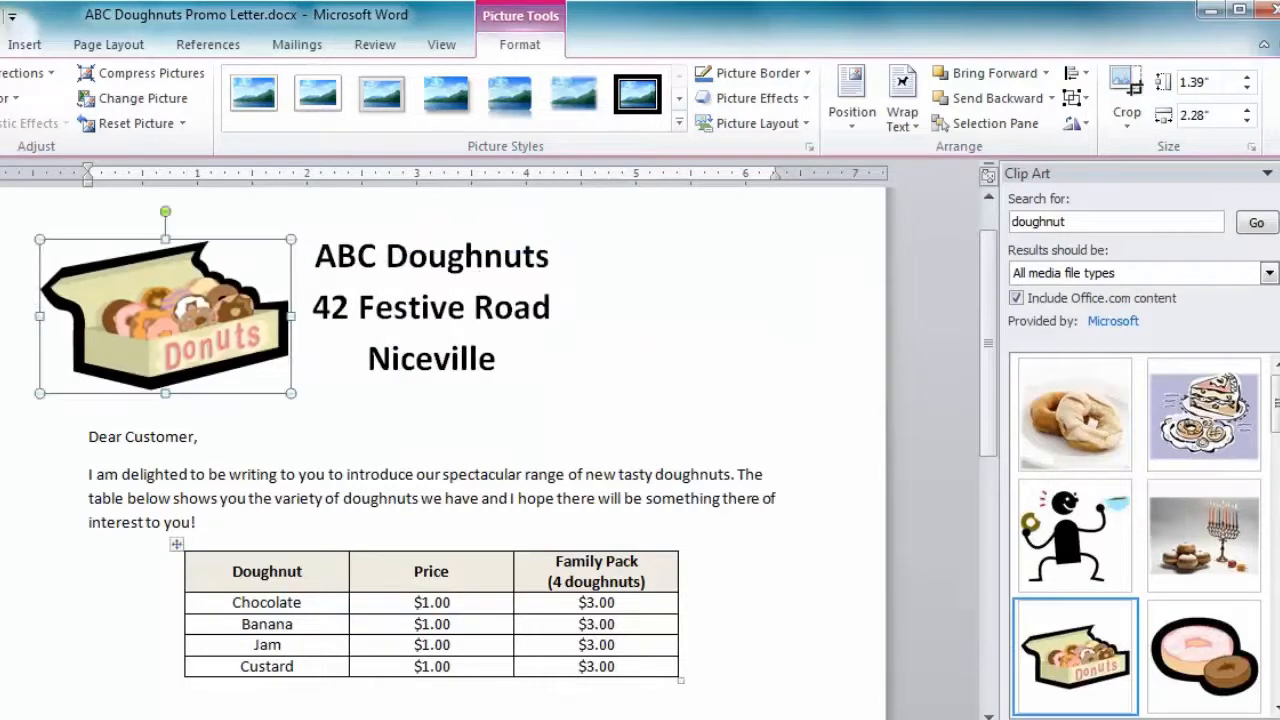
Step: Insert the clip art photo of doughnuts with a coffee mug and set its text wrapping to In Front of Text
scroll(1140, 535, down, 2)
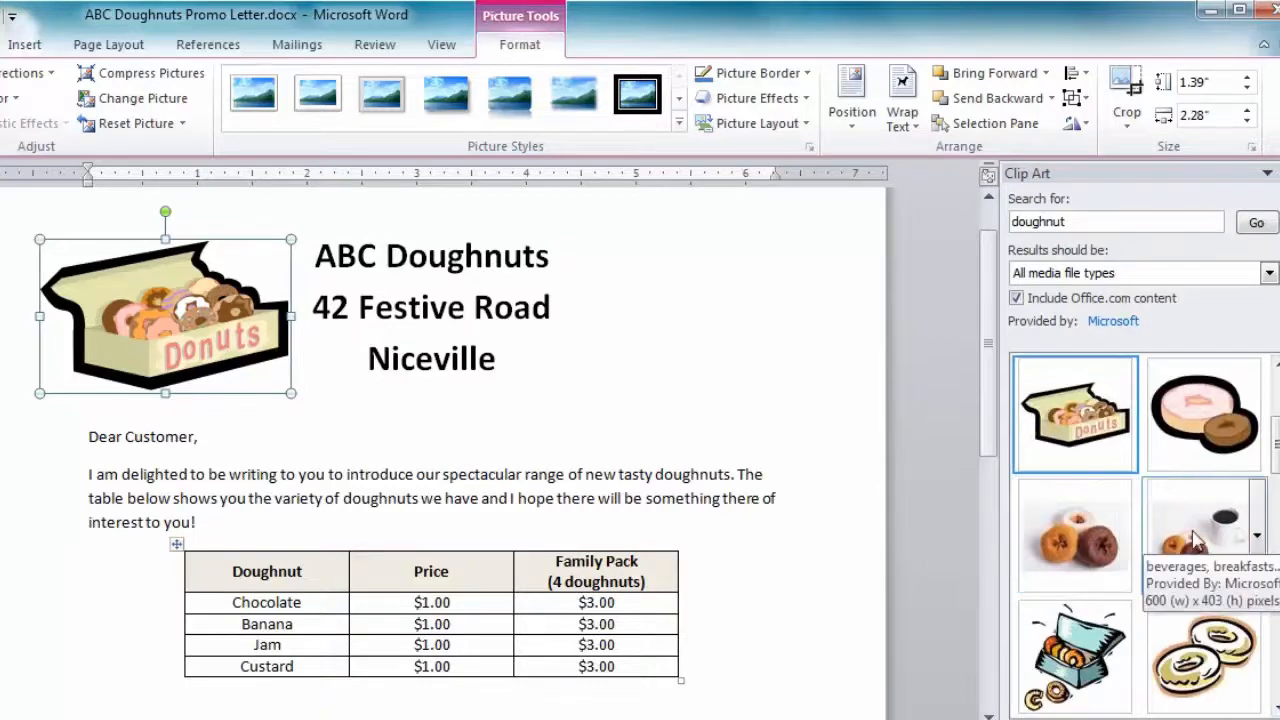
click(1220, 530)
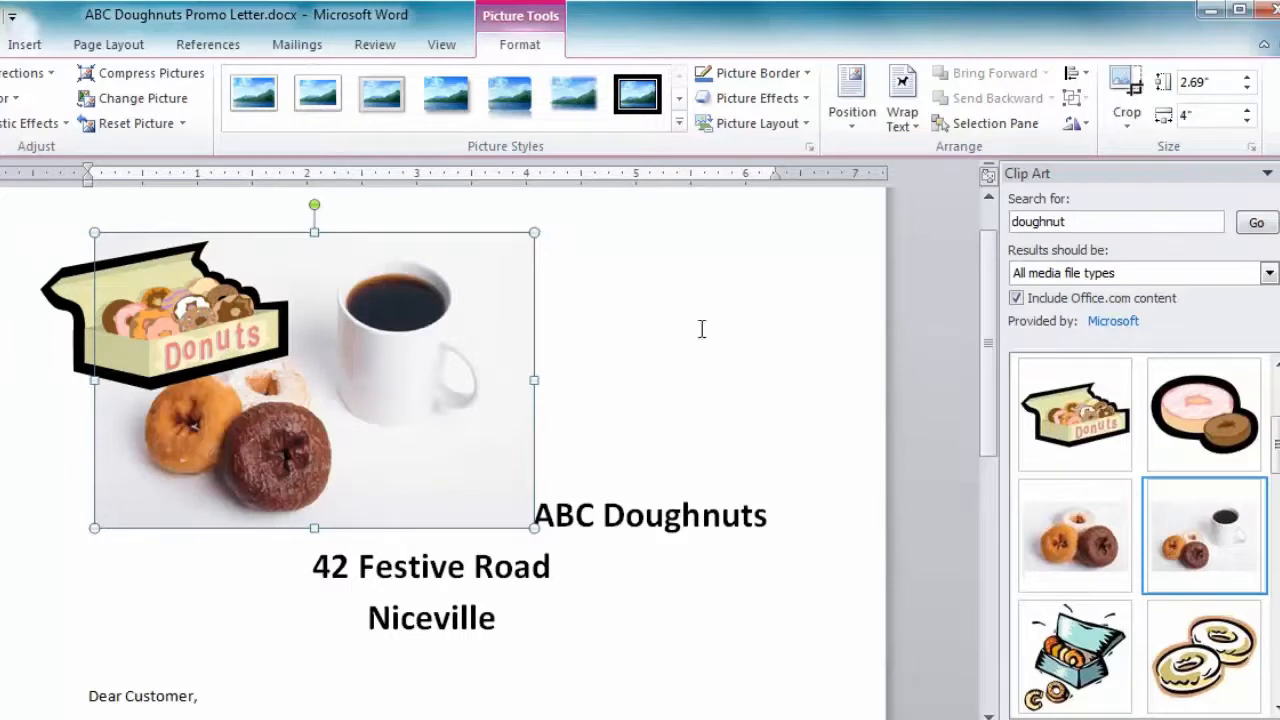
click(900, 120)
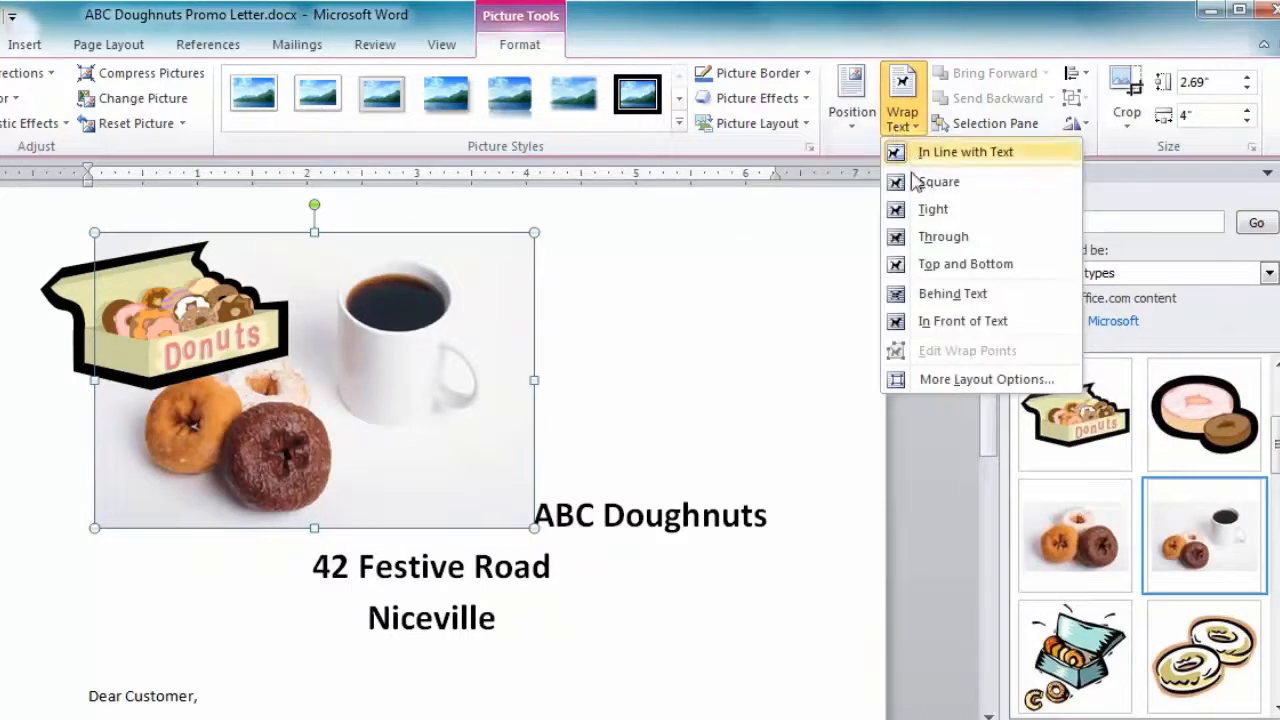
click(935, 321)
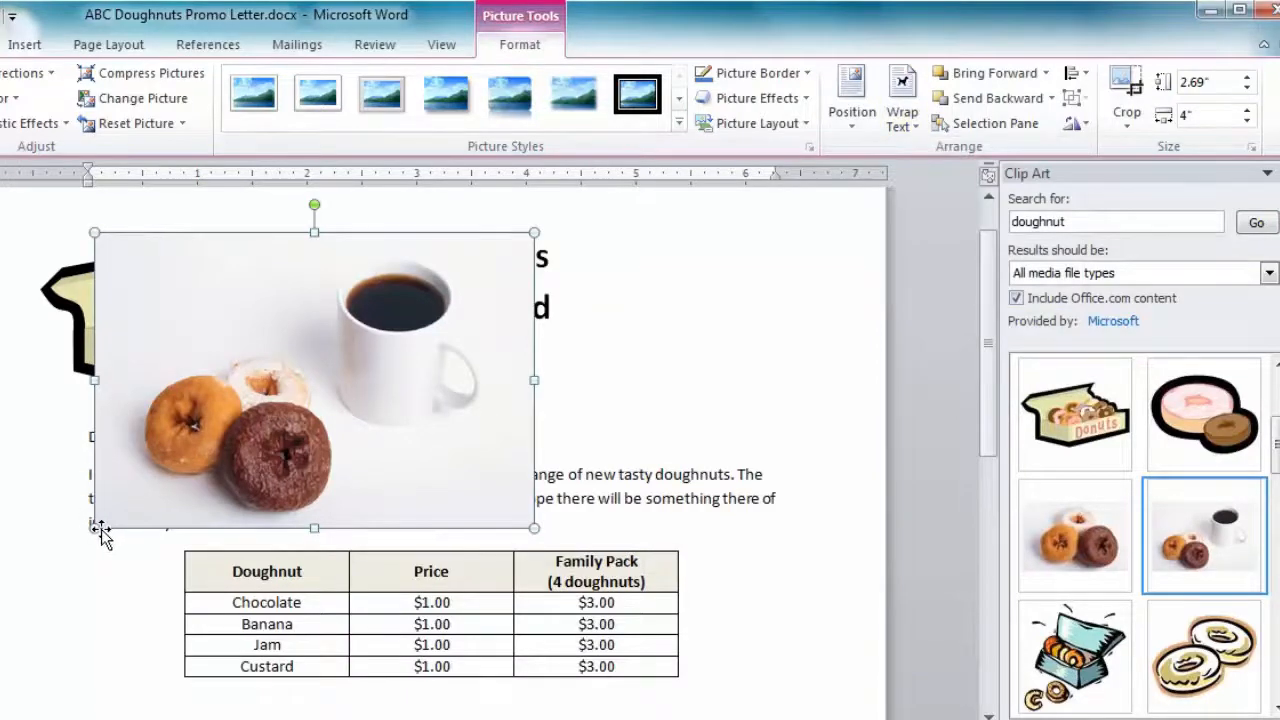
Step: Place the coffee mug photo right of the company heading at about 1.36" high by 2.02" wide, and close the clip art search
drag(94, 530, 269, 410)
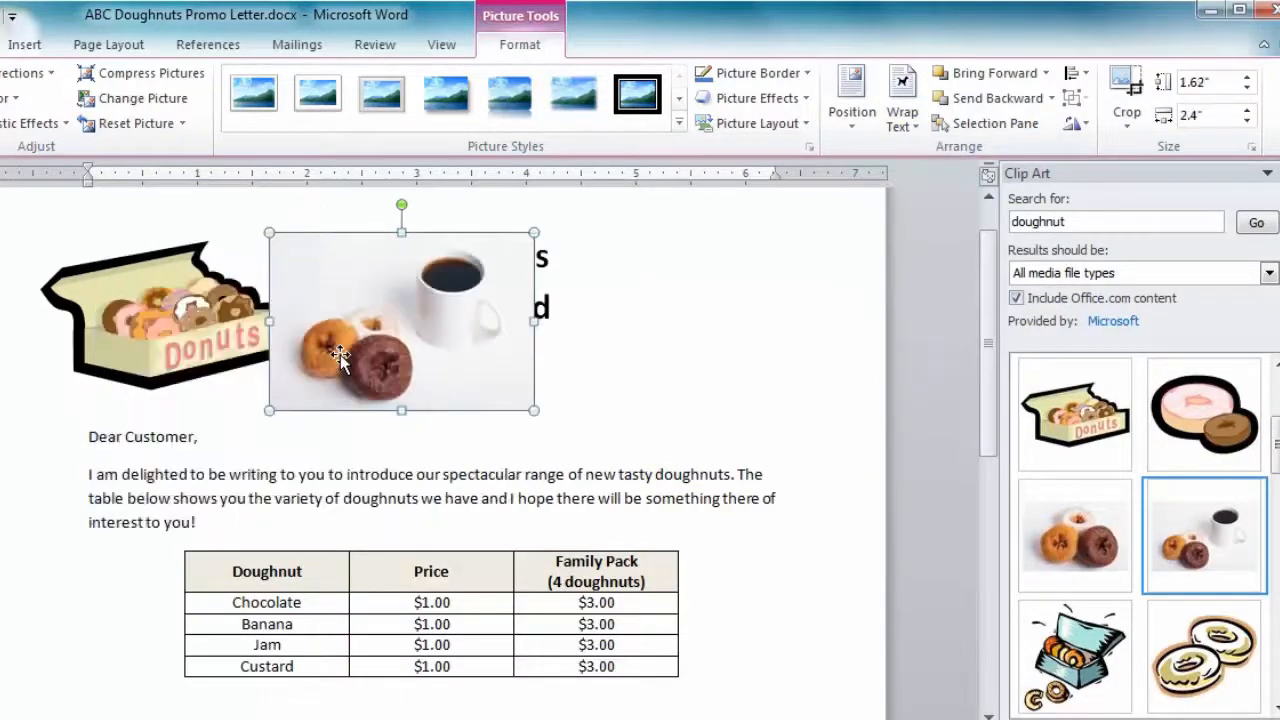
drag(340, 352, 652, 366)
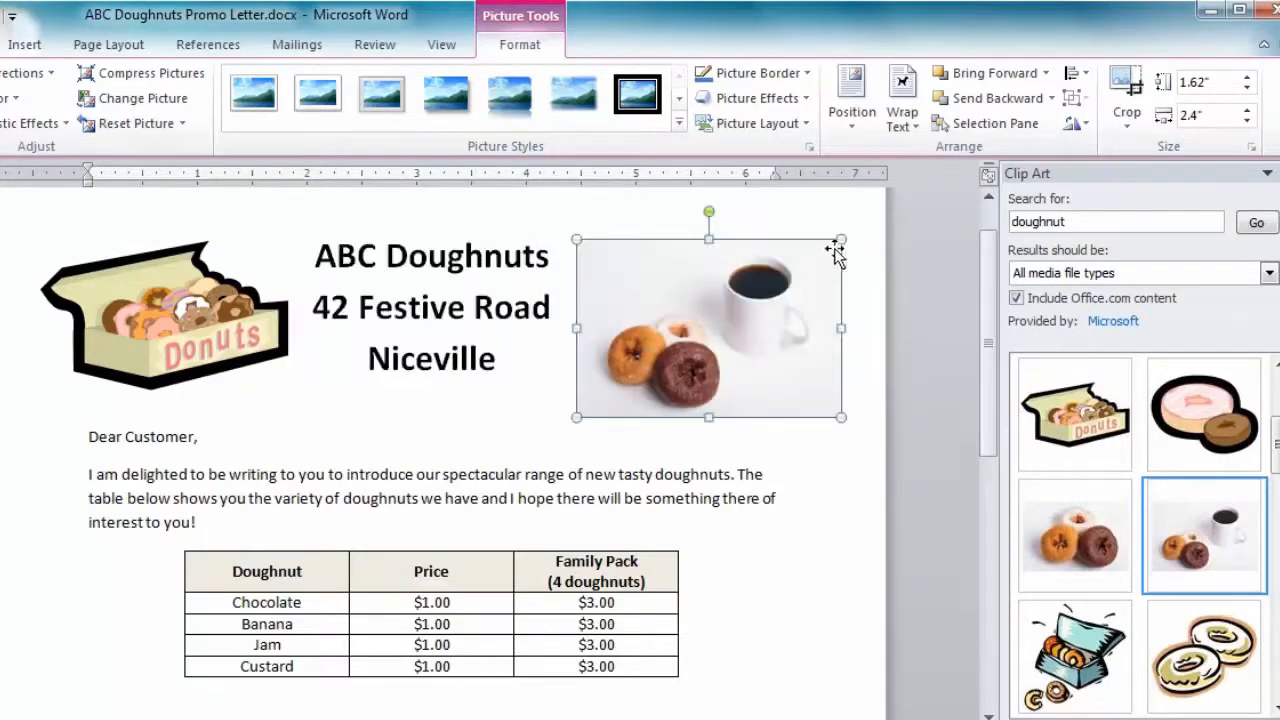
drag(840, 240, 798, 268)
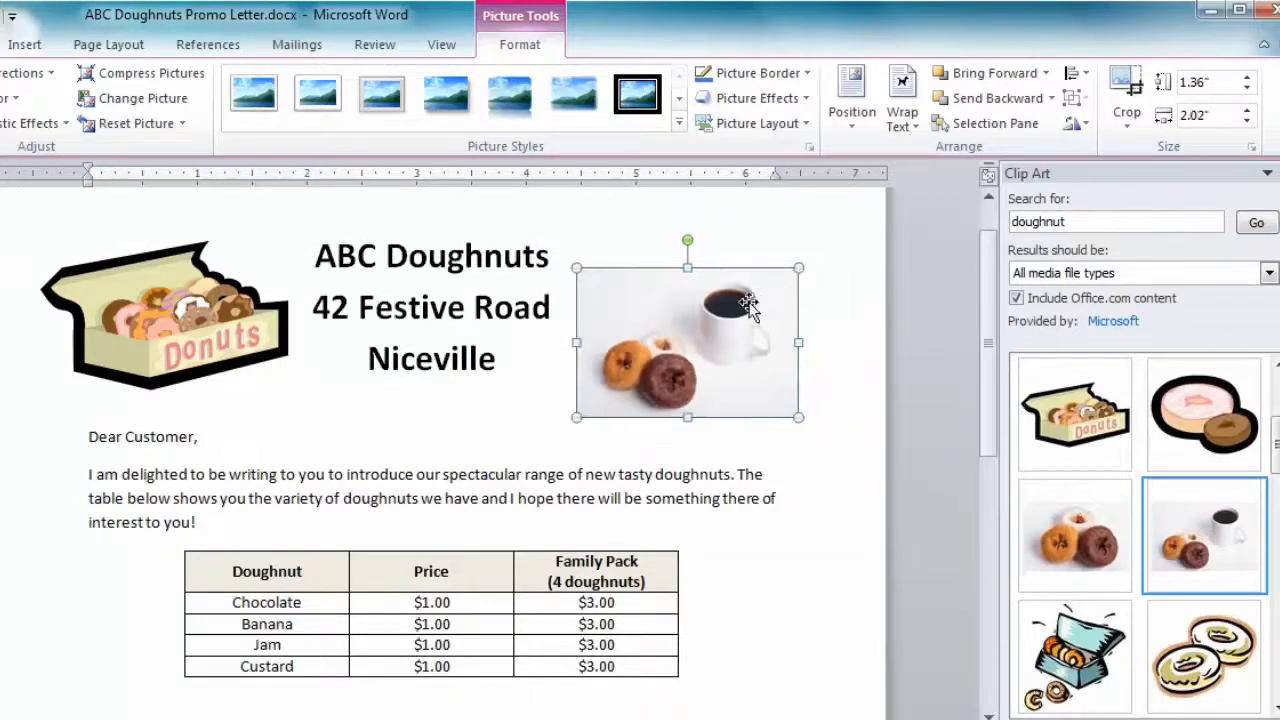
drag(738, 300, 738, 284)
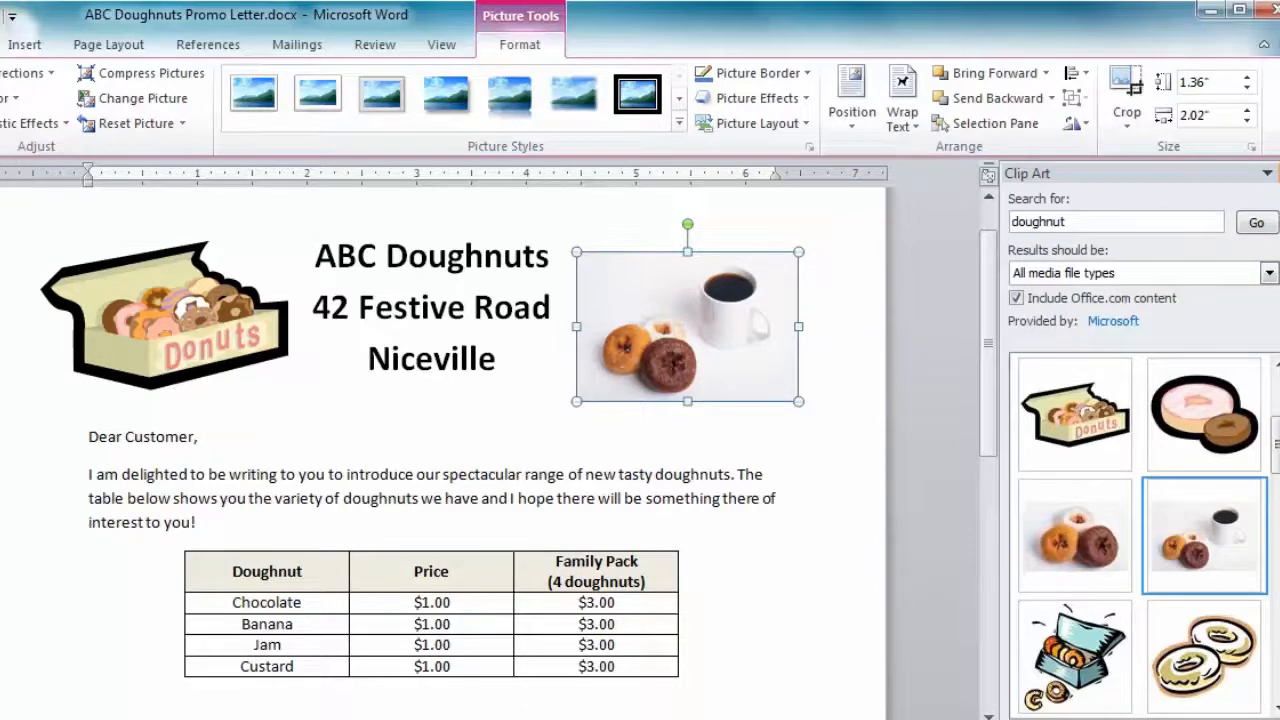
click(1279, 173)
Step: Look over the letter from the illustrated heading and price table down to the closing line
click(57, 331)
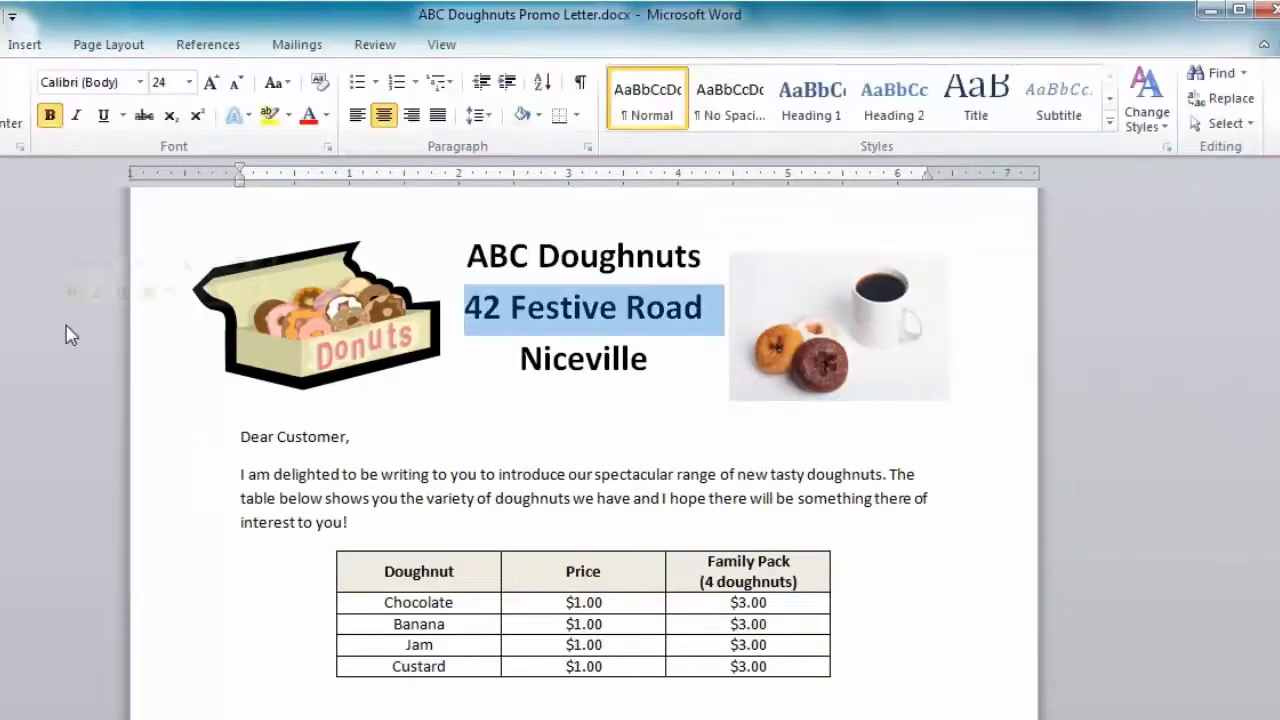
click(118, 412)
scroll(47, 412, down, 4)
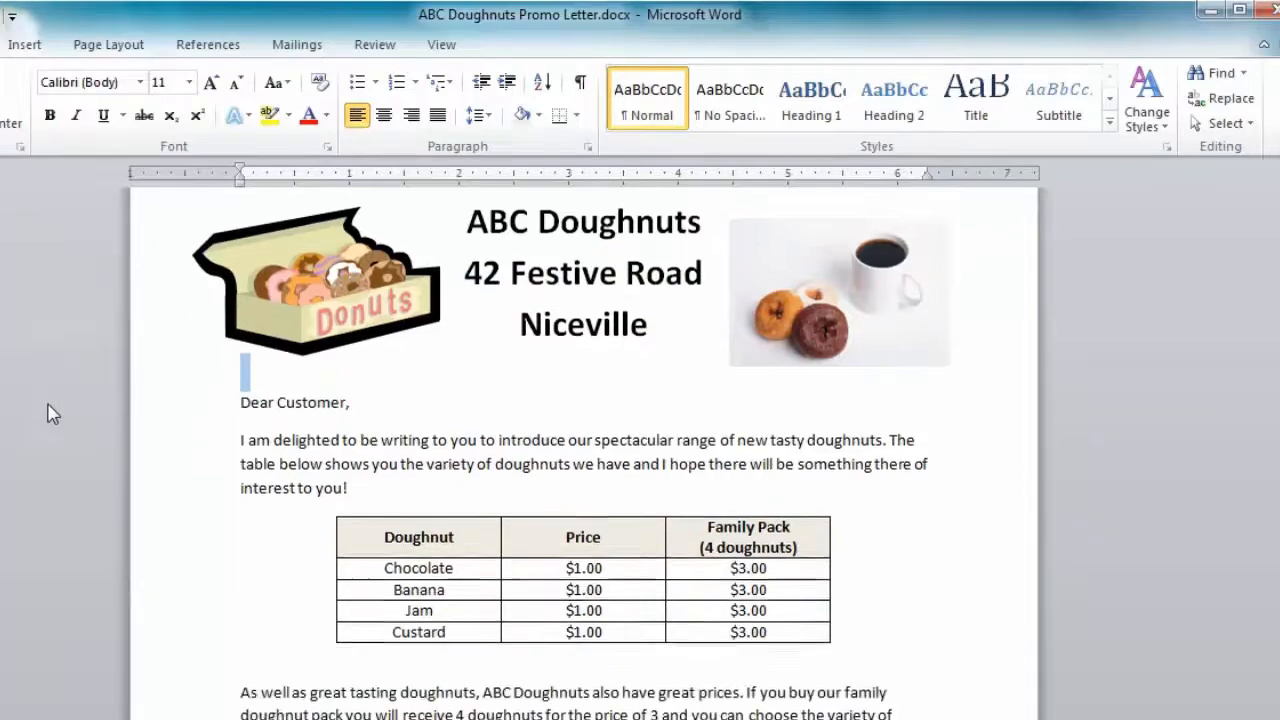
scroll(50, 412, down, 4)
scroll(50, 412, up, 8)
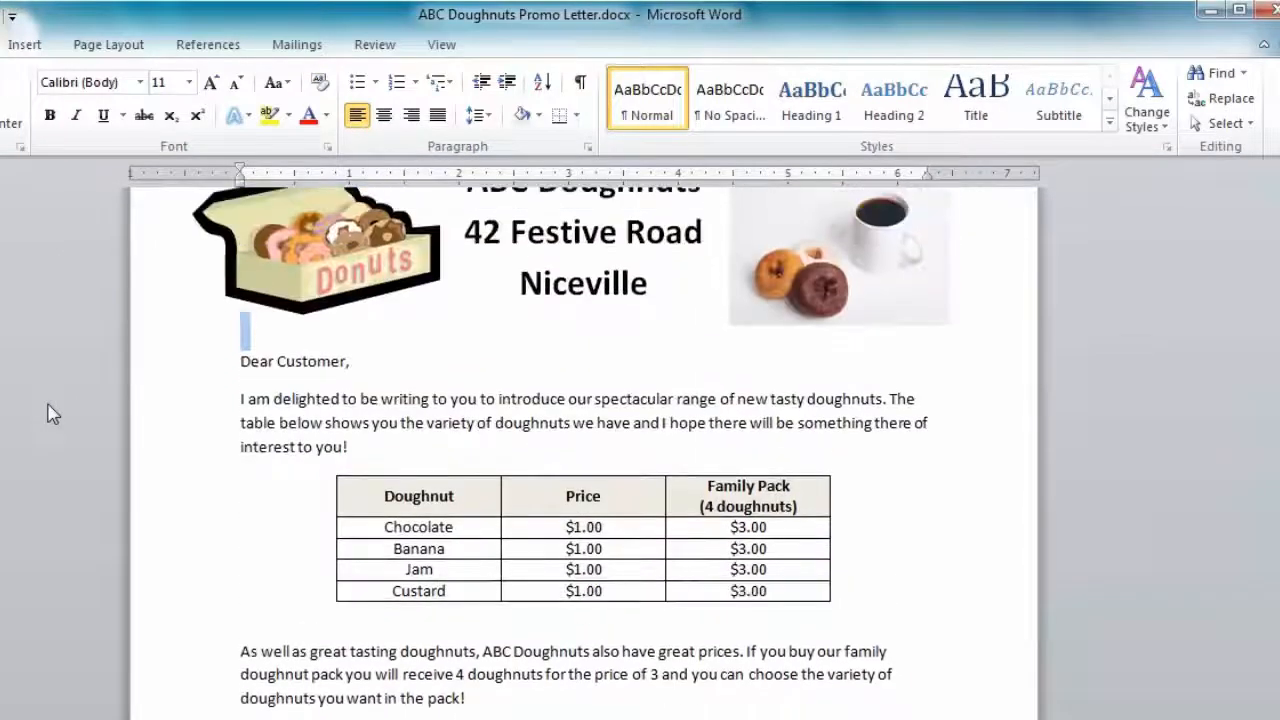
scroll(108, 440, down, 5)
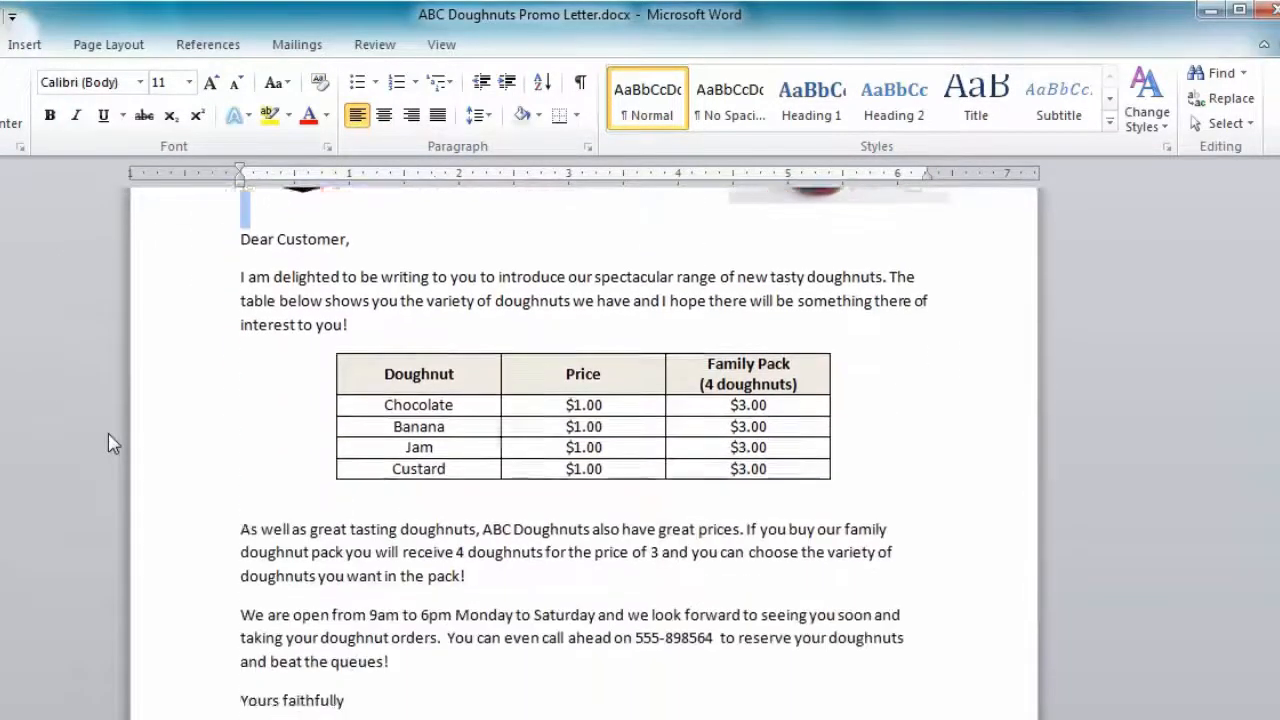
scroll(108, 440, up, 5)
scroll(109, 438, down, 1)
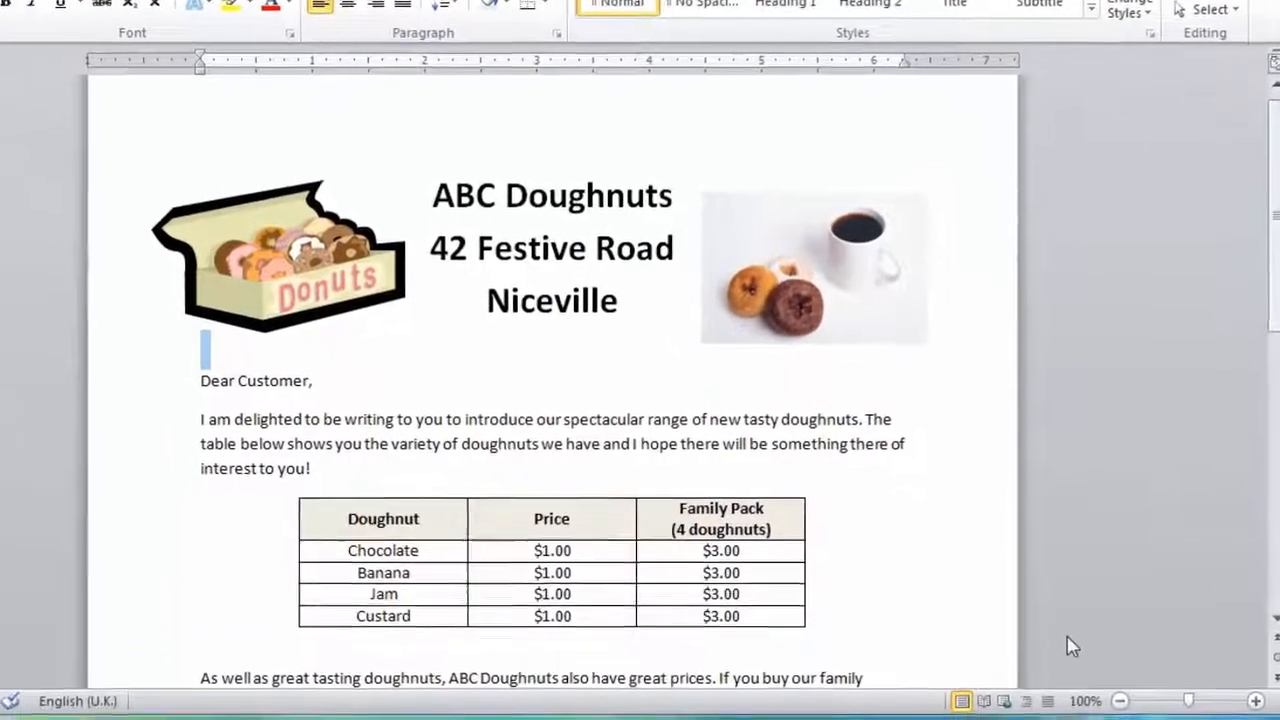
Step: Fit the whole page in view and insert three blank lines above the "Dear Customer," greeting
click(1084, 696)
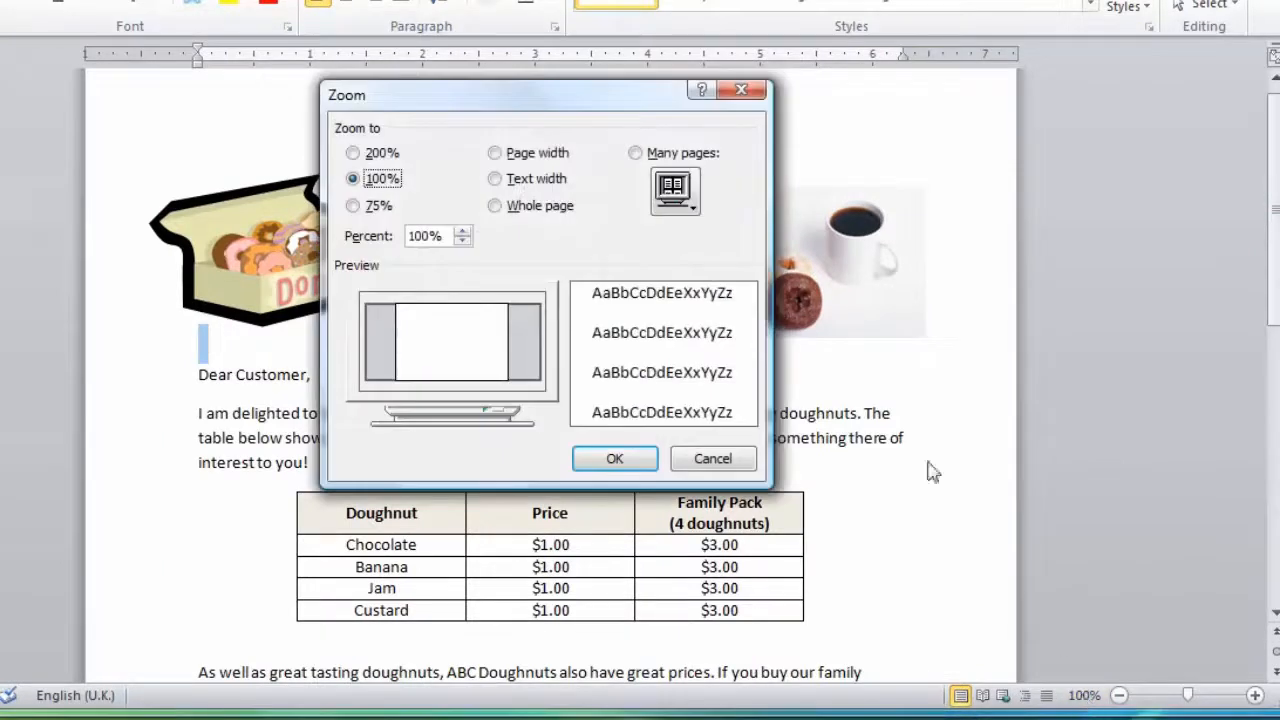
click(512, 212)
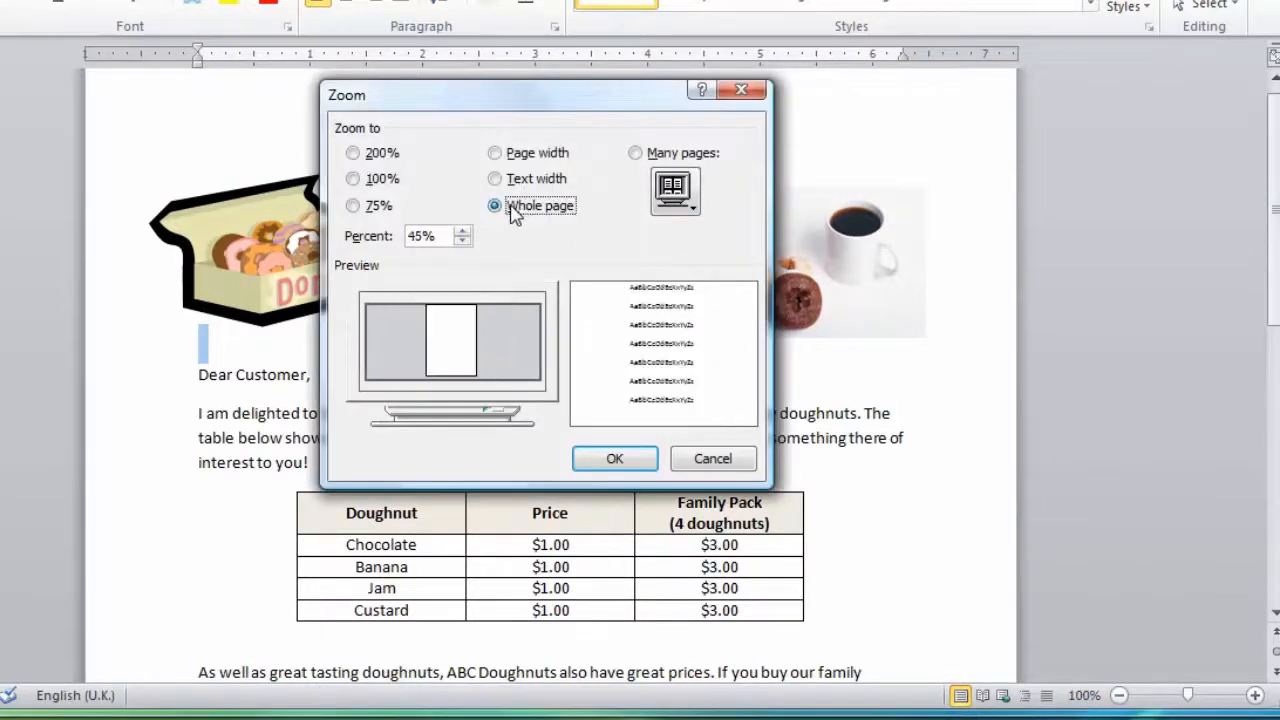
click(612, 460)
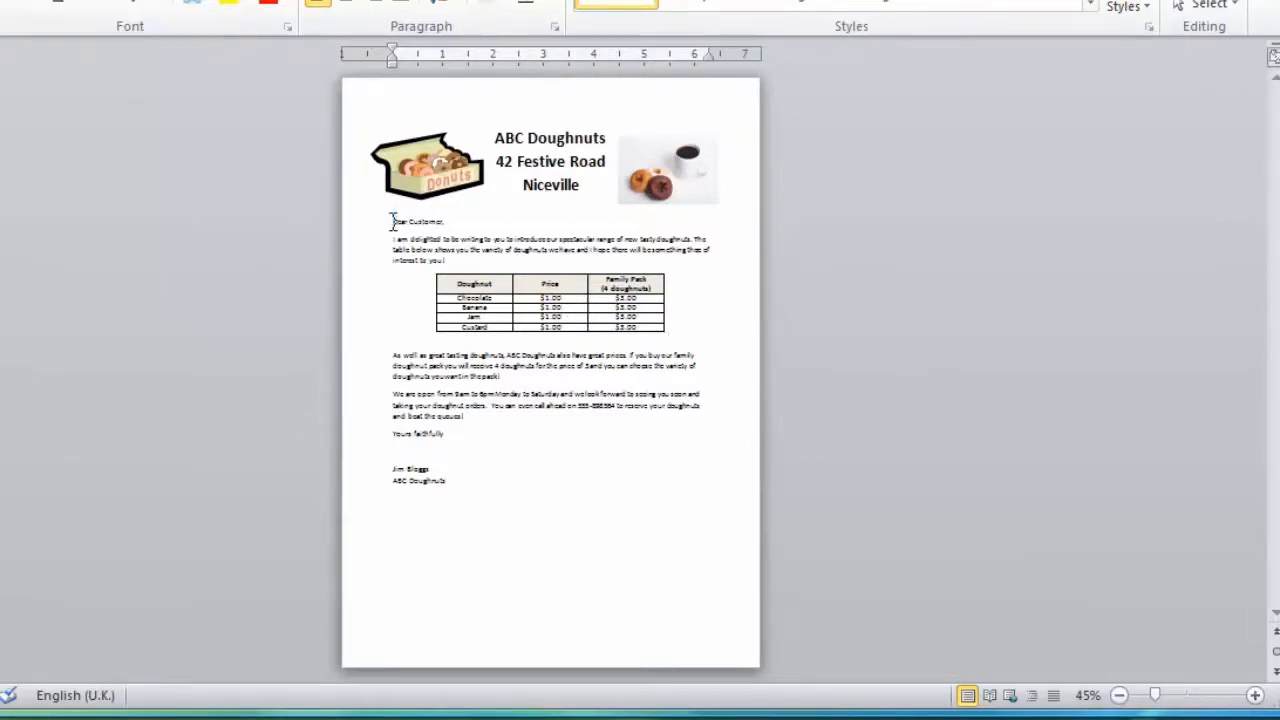
key(Return)
key(Return)
key(Return)
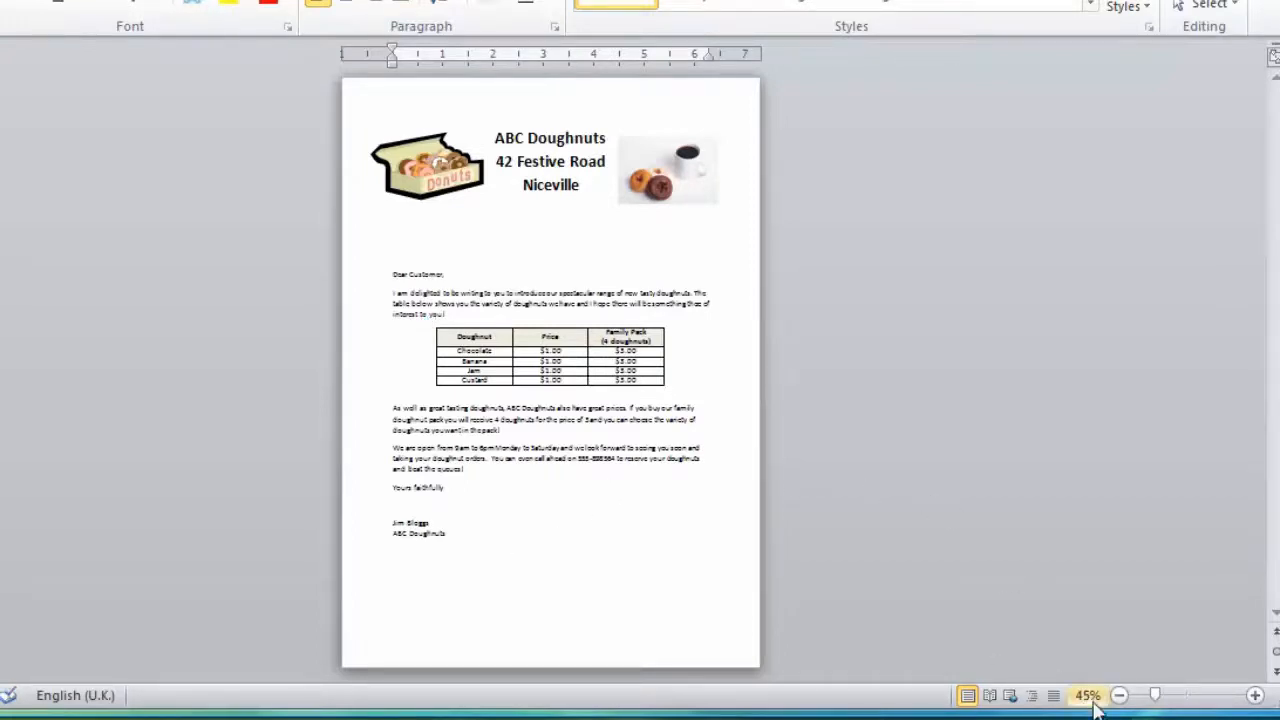
Step: Set the document zoom back to 100%
click(1255, 695)
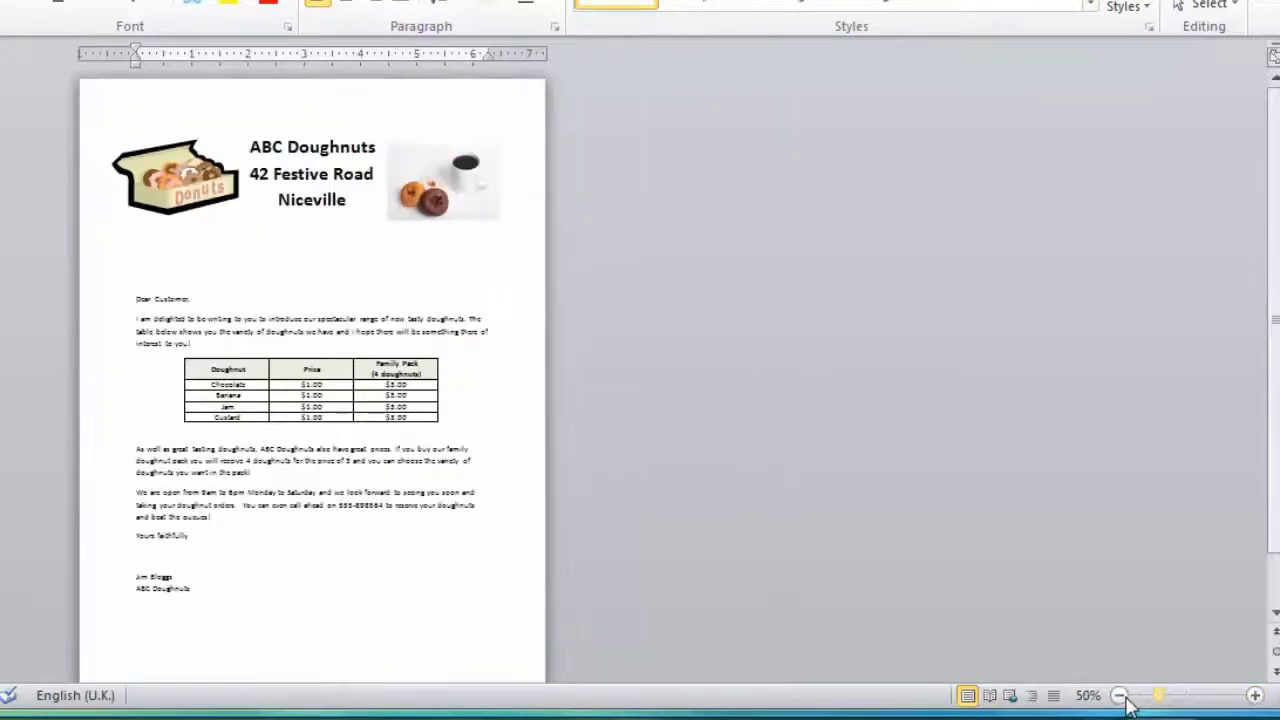
click(1120, 695)
click(1090, 698)
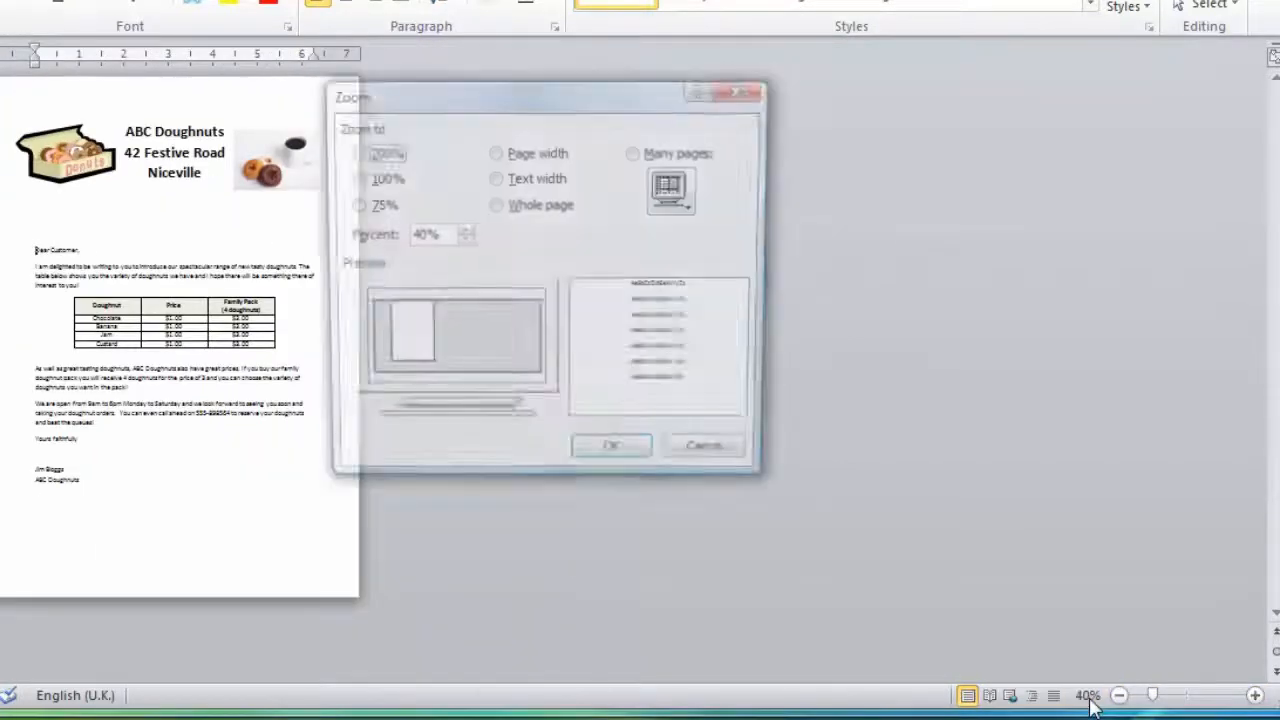
click(375, 178)
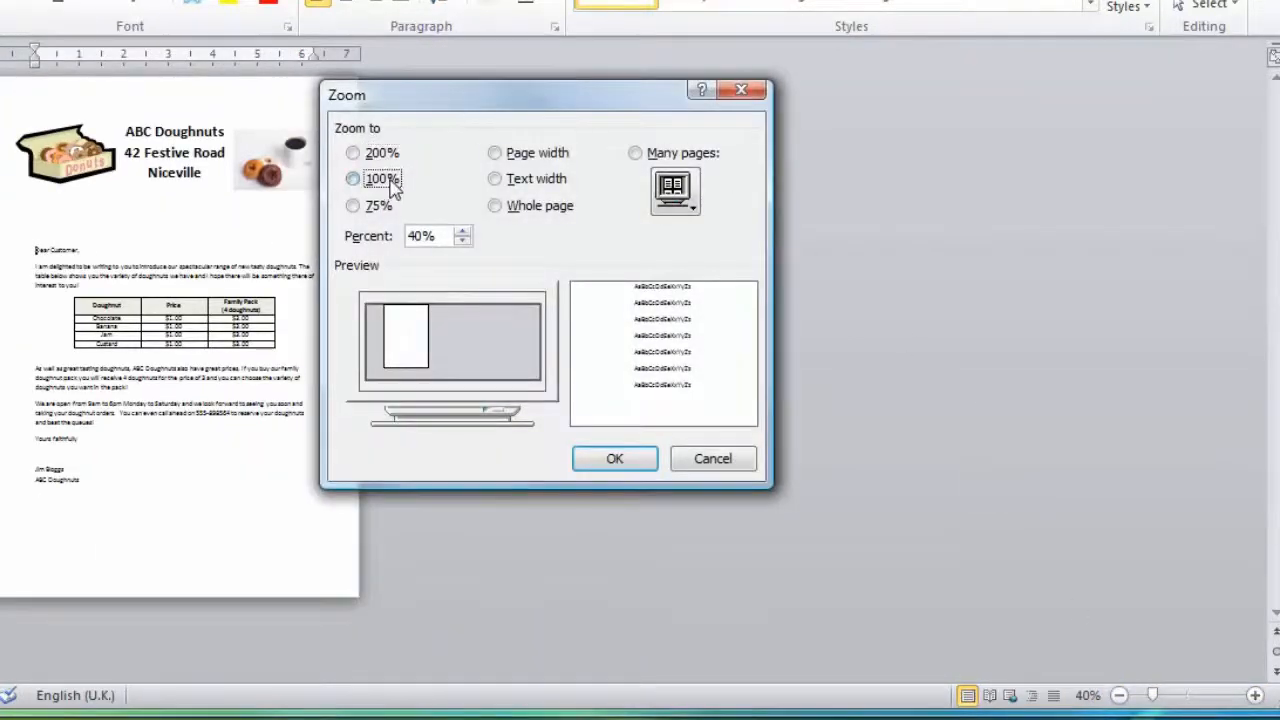
click(629, 456)
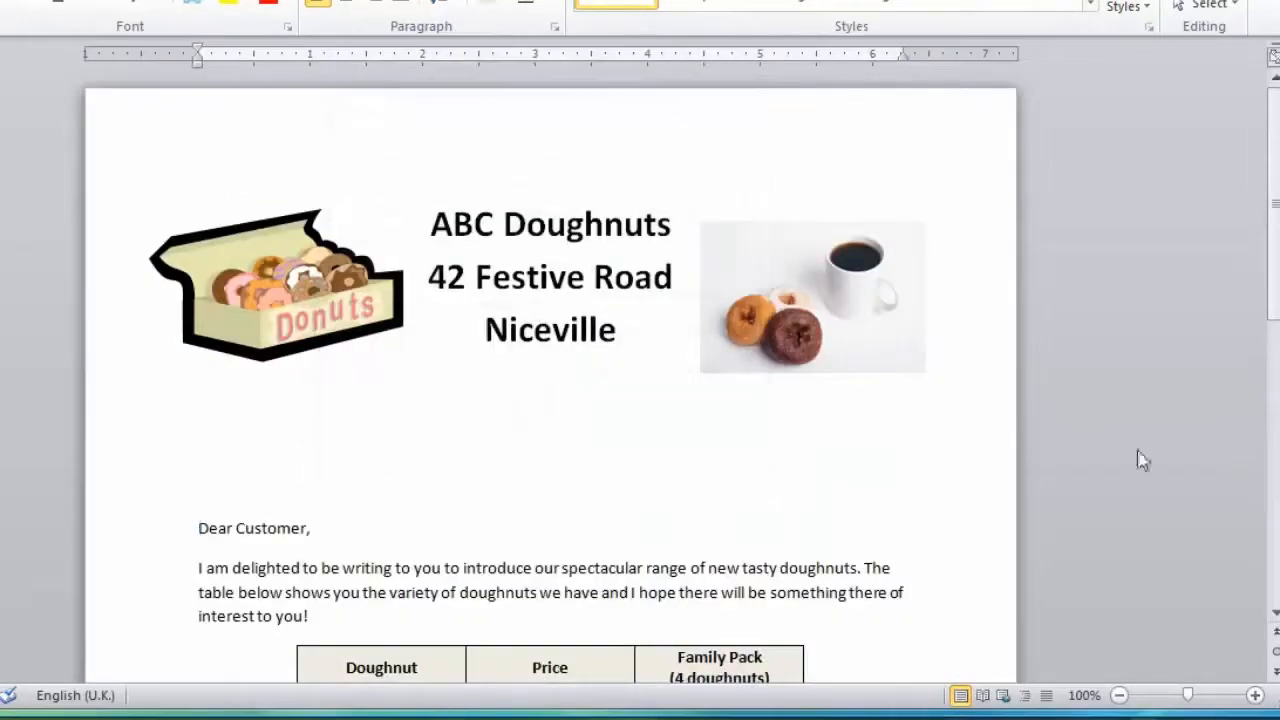
Step: Check the spacing of the finished letter and save the document under its existing name
scroll(894, 369, down, 10)
scroll(894, 380, up, 8)
scroll(895, 383, up, 2)
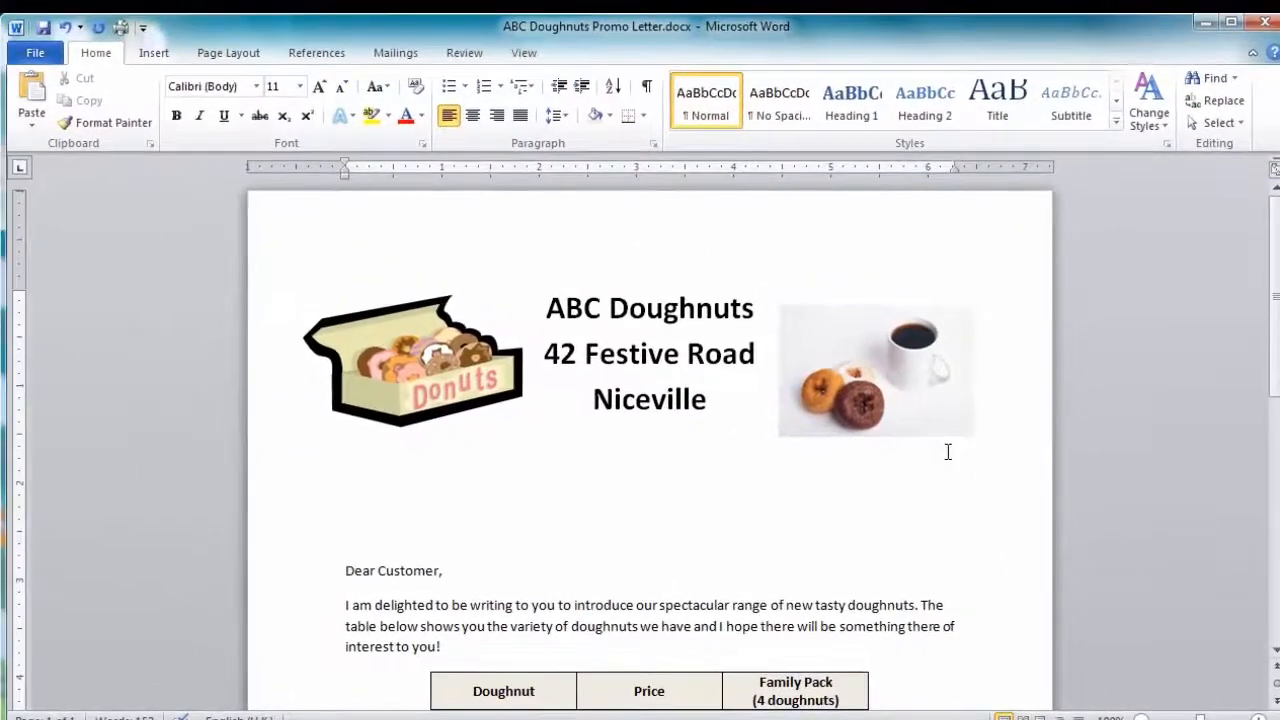
scroll(948, 452, down, 2)
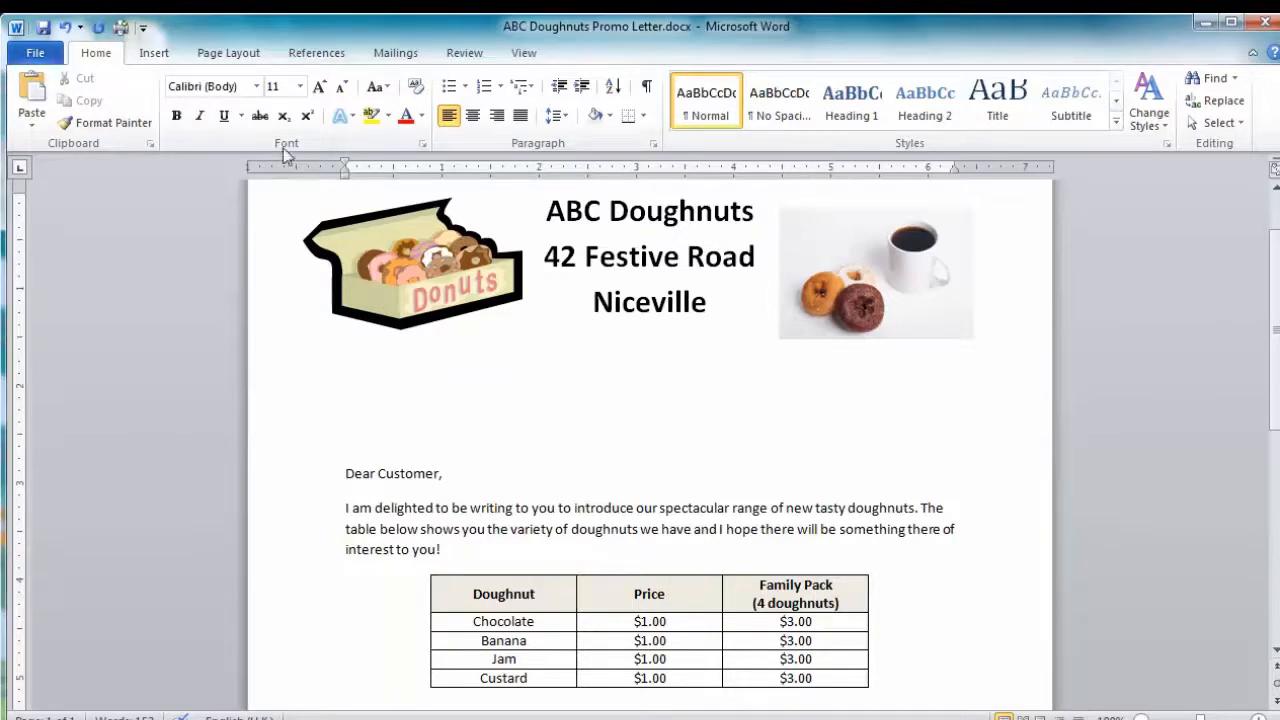
click(43, 29)
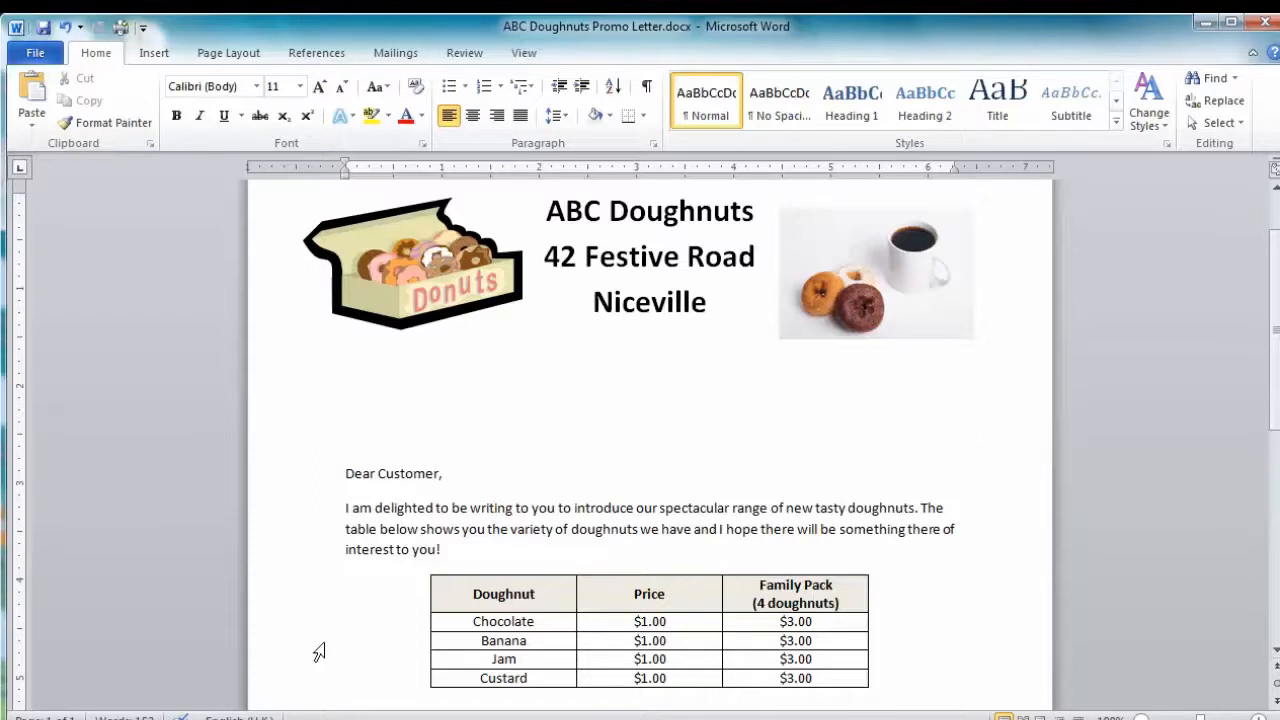